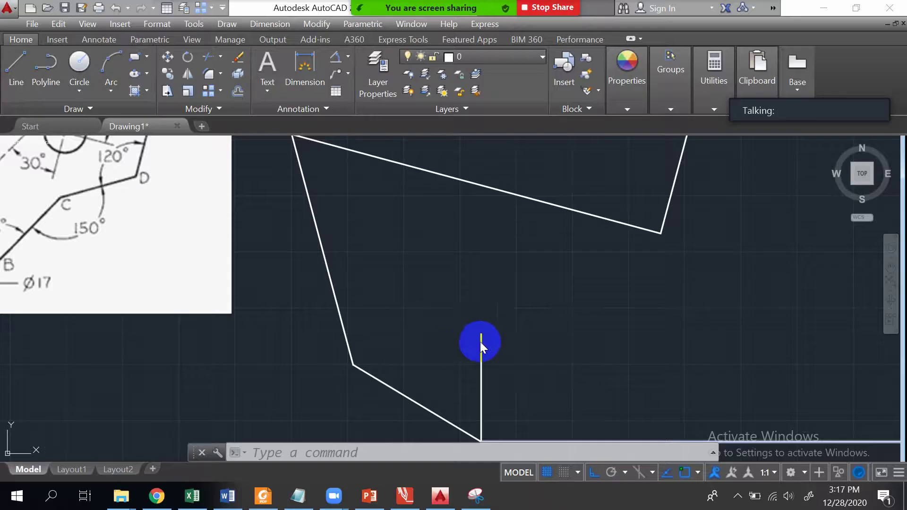
# - End the line and erase the stray short vertical line at the outline's lower-left corner
pyautogui.scroll(-4, 498, 290)
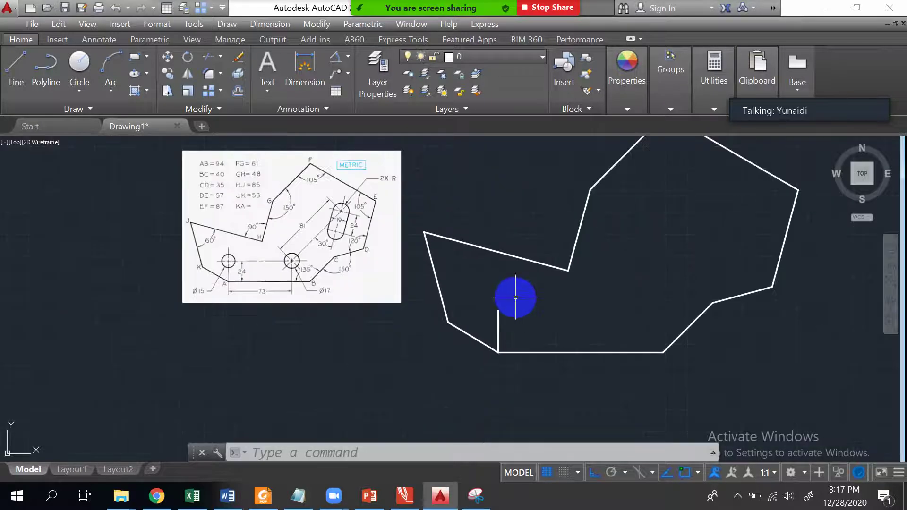
pyautogui.click(498, 318)
pyautogui.press('Return')
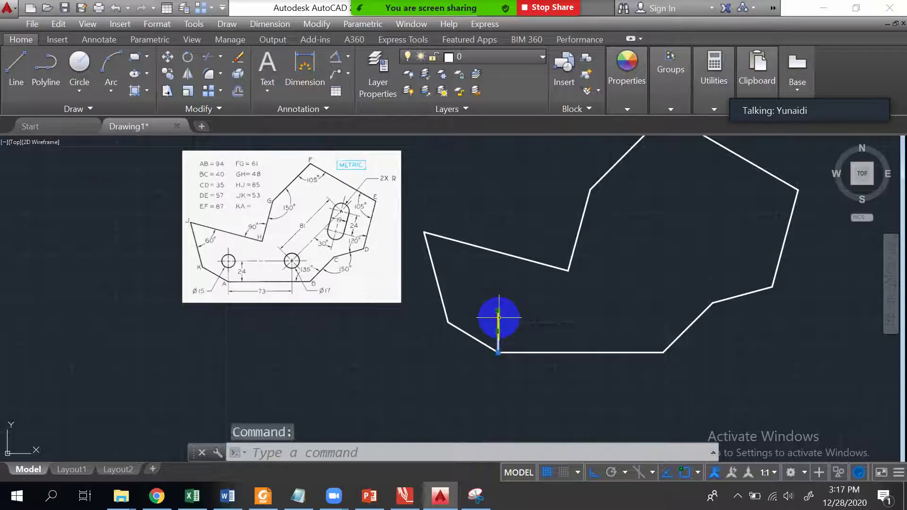
pyautogui.press('Delete')
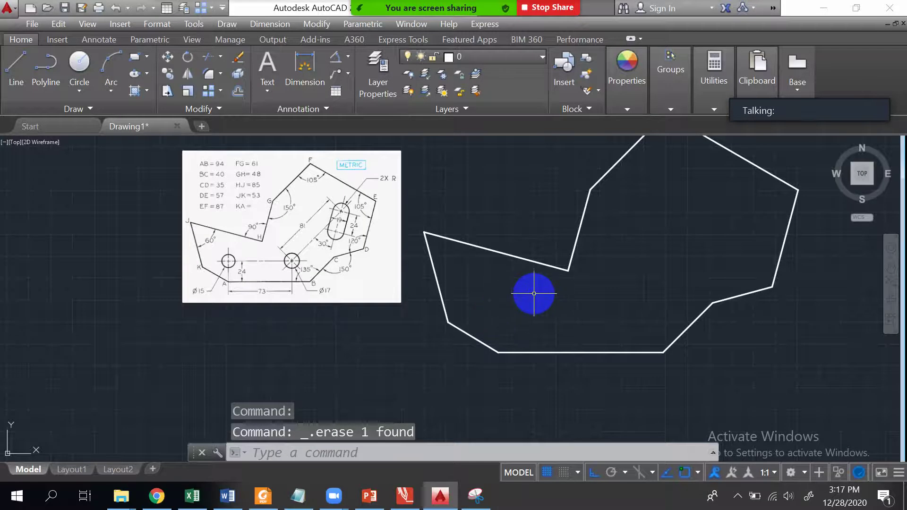
pyautogui.scroll(-1, 534, 294)
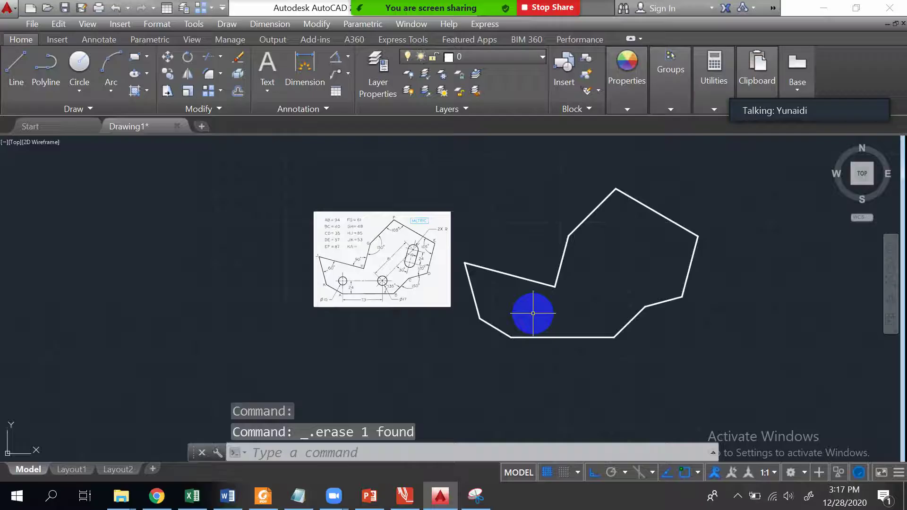
pyautogui.scroll(1, 532, 312)
pyautogui.scroll(1, 535, 320)
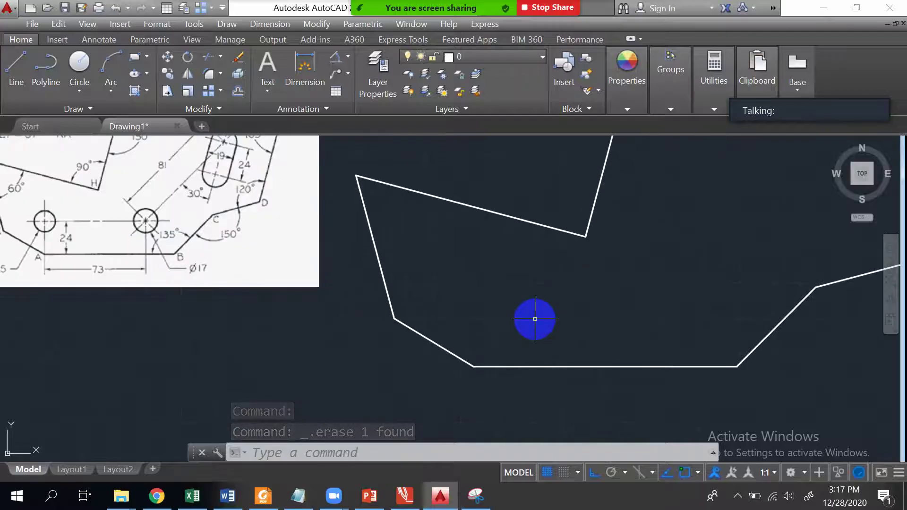
# - Draw a 24-unit vertical line upward from the plate's bottom-left vertex
pyautogui.click(15, 61)
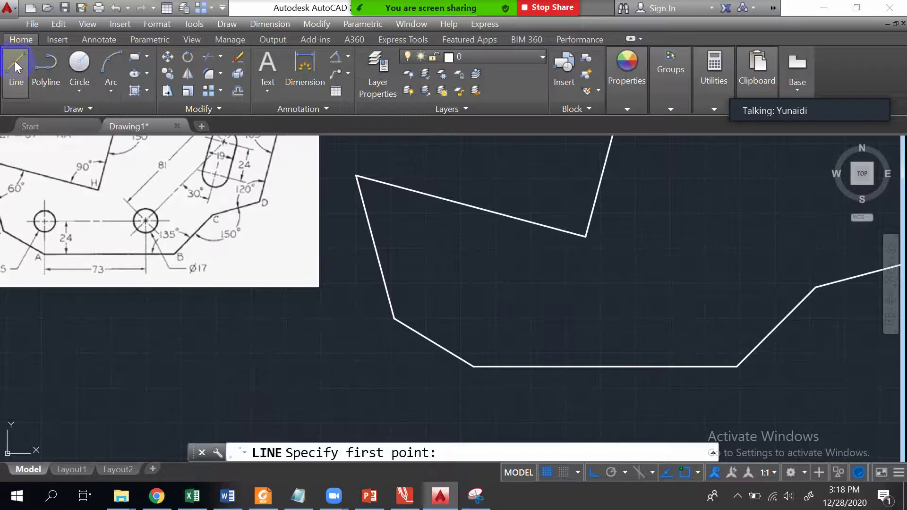
pyautogui.click(474, 366)
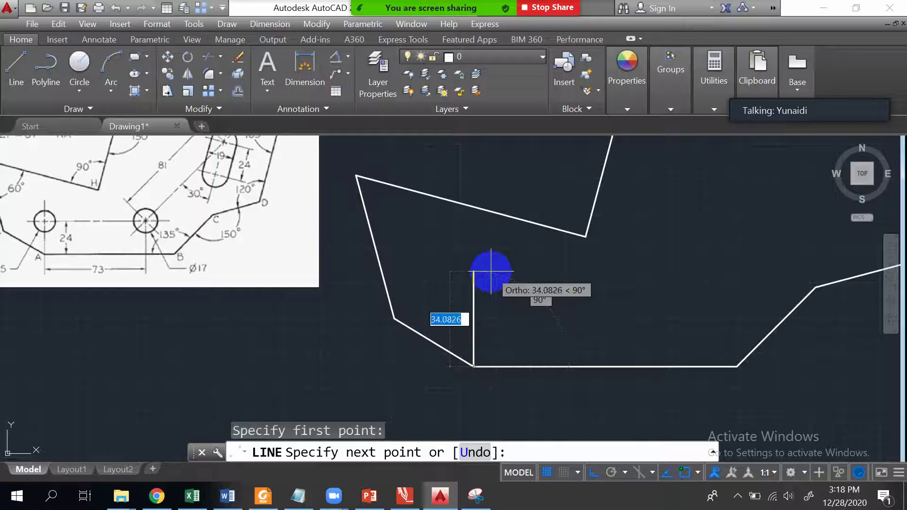
pyautogui.write('24')
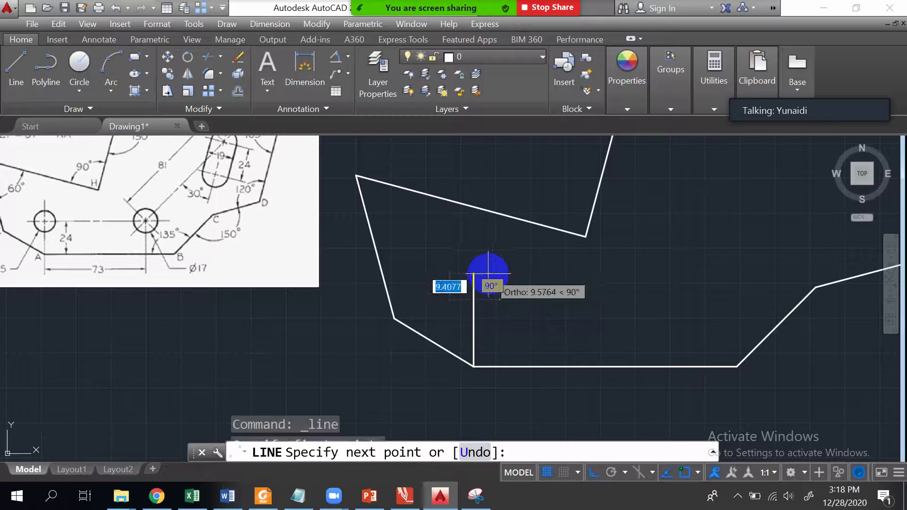
pyautogui.press('Return')
pyautogui.press('Return')
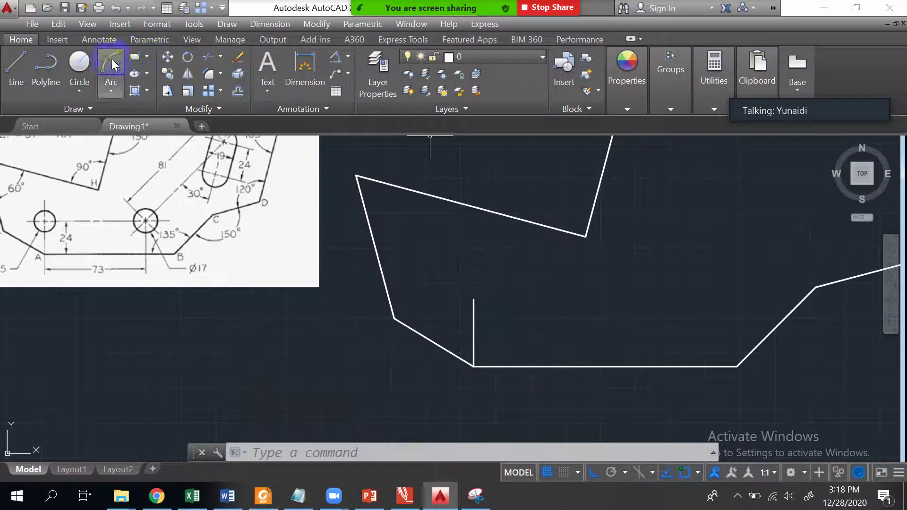
# - Begin a circle at the vertical line's top end, then cancel that attempt
pyautogui.click(77, 64)
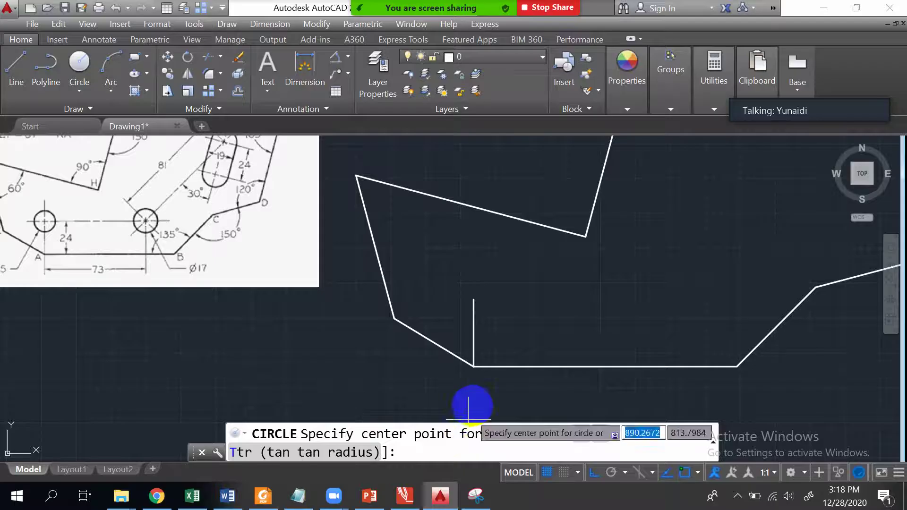
pyautogui.click(474, 300)
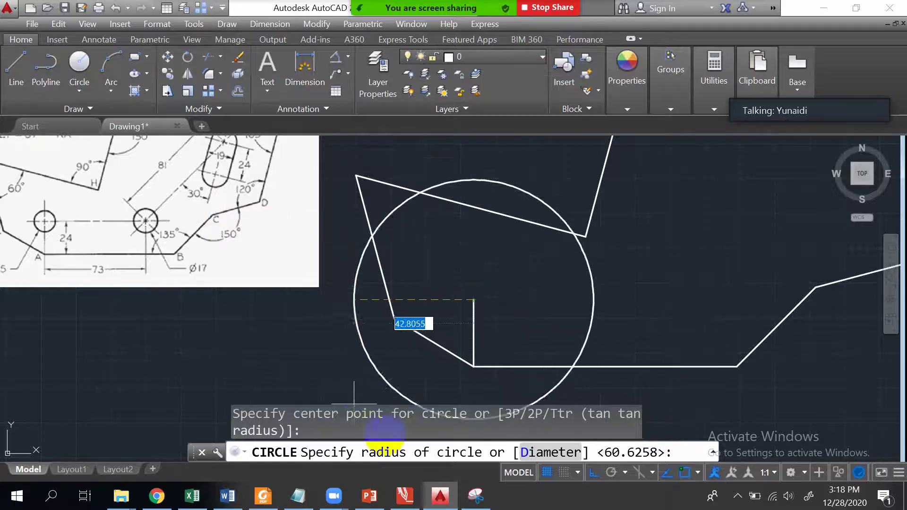
pyautogui.scroll(2, 813, 385)
pyautogui.scroll(-2, 345, 307)
pyautogui.scroll(3, 122, 223)
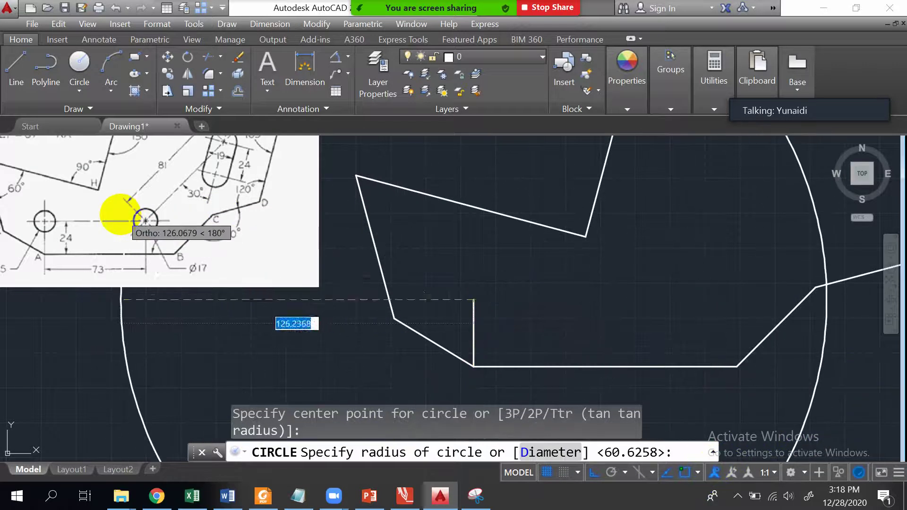
pyautogui.scroll(2, 119, 215)
pyautogui.scroll(-4, 120, 215)
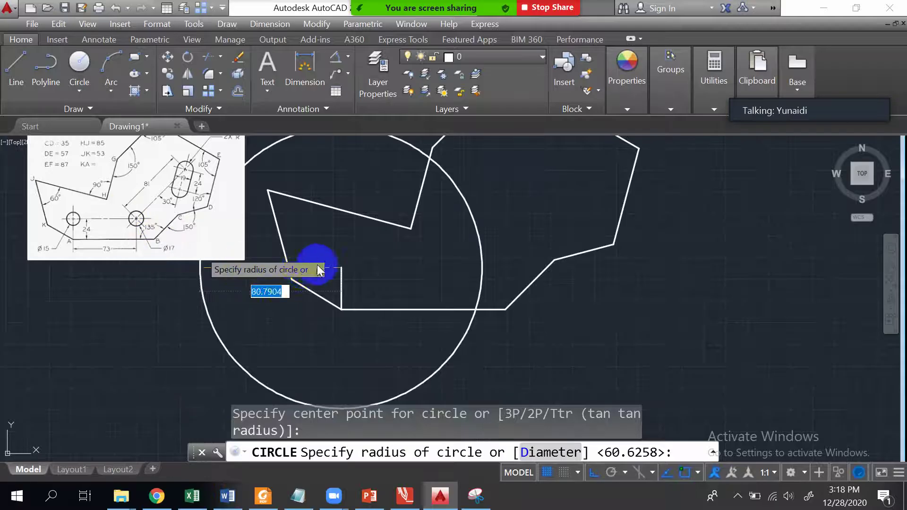
pyautogui.scroll(-2, 328, 262)
pyautogui.scroll(2, 331, 264)
pyautogui.scroll(3, 339, 267)
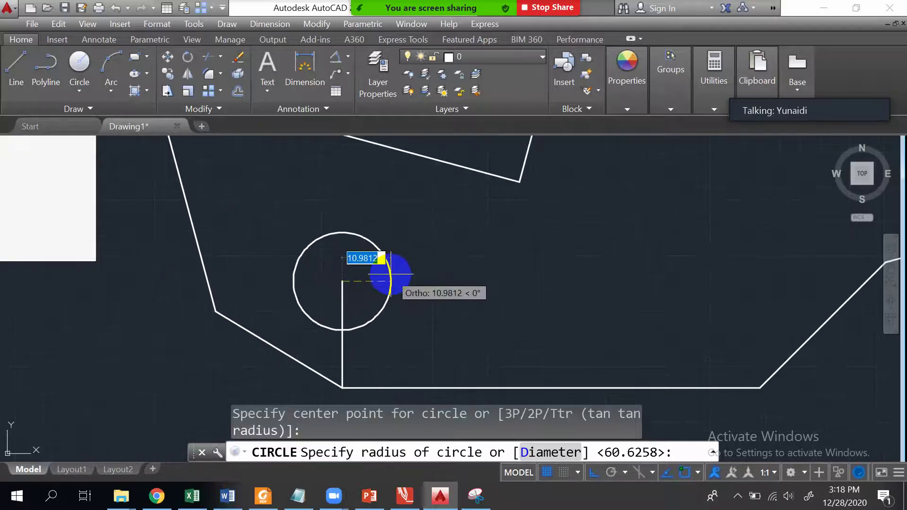
pyautogui.press('Escape')
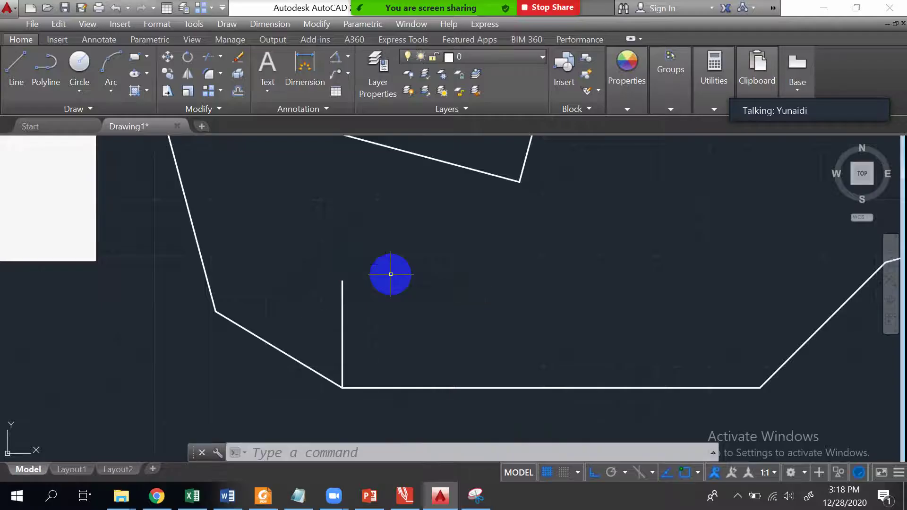
# - Draw a diameter 15 circle by centre and diameter at the line's top endpoint
pyautogui.click(84, 90)
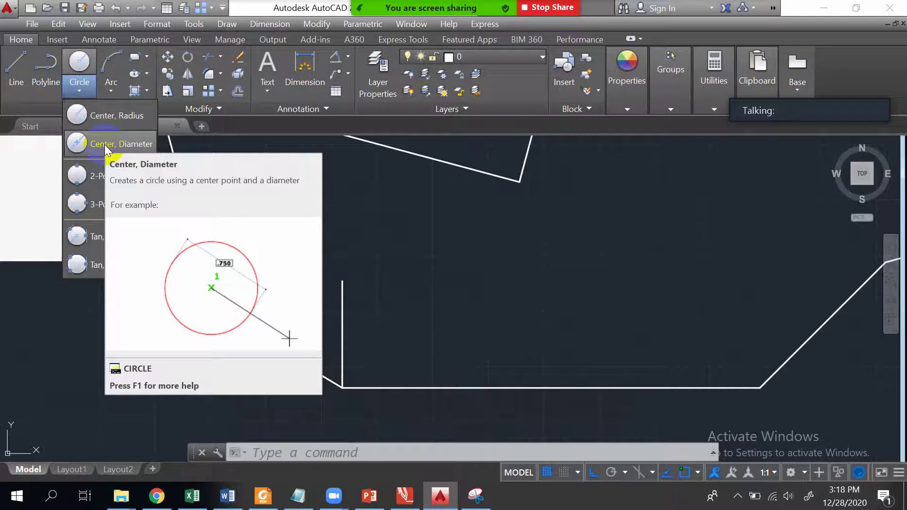
pyautogui.click(105, 144)
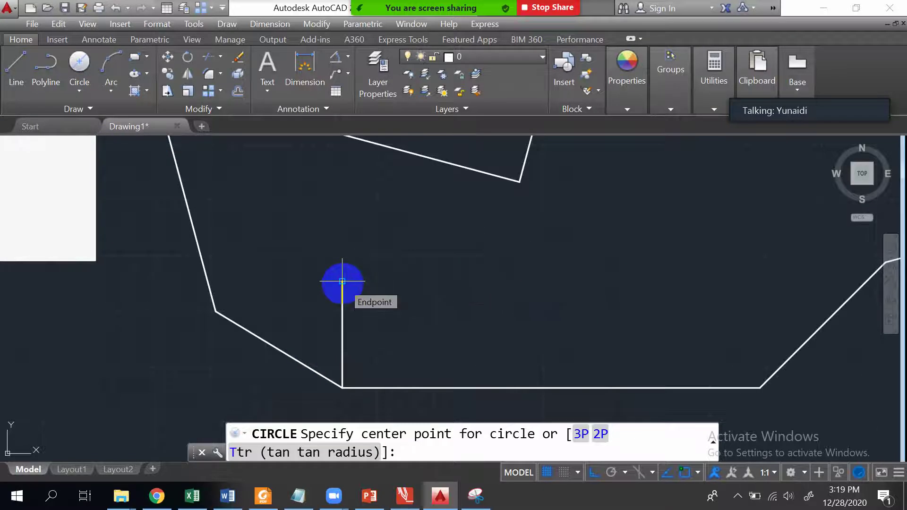
pyautogui.click(342, 281)
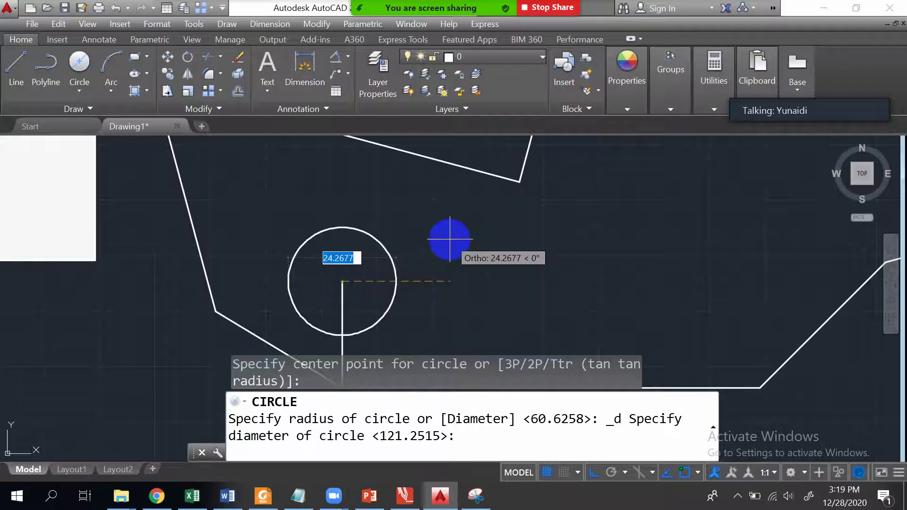
pyautogui.write('15')
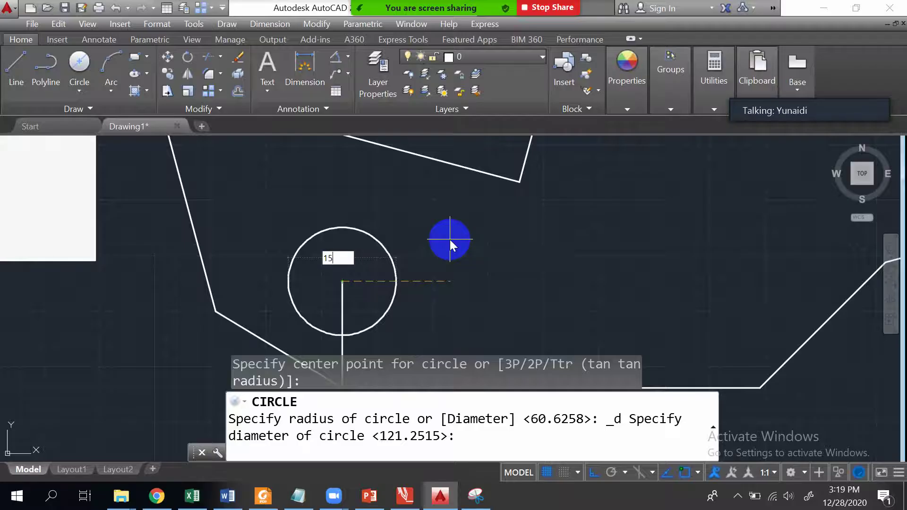
pyautogui.press('Return')
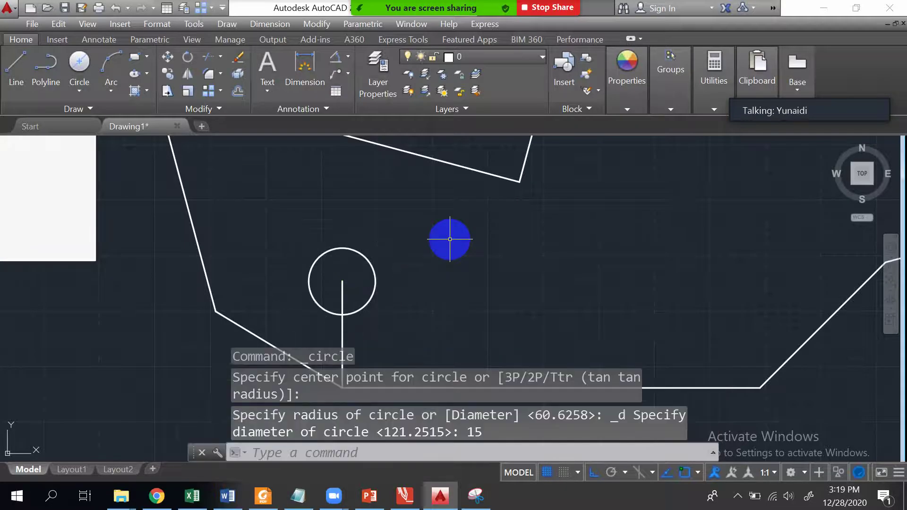
pyautogui.scroll(2, 318, 251)
pyautogui.scroll(-6, 319, 250)
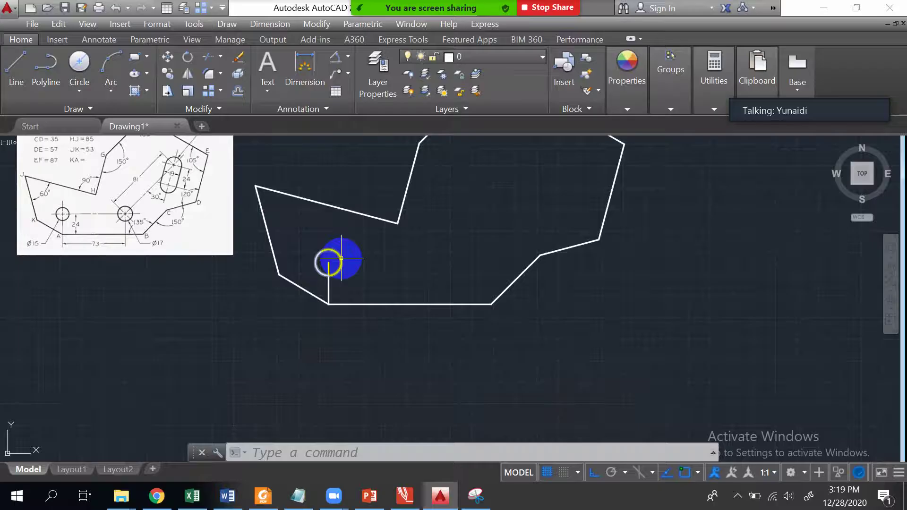
pyautogui.scroll(4, 345, 264)
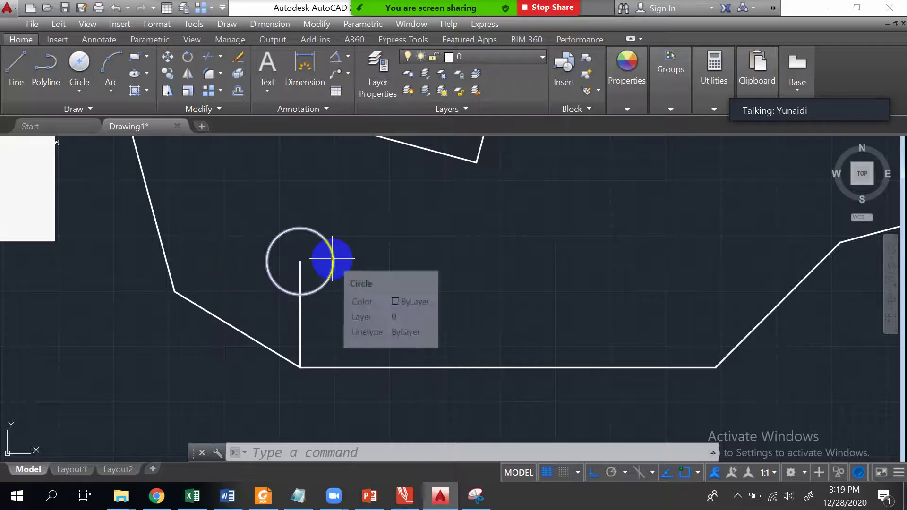
pyautogui.scroll(-2, 297, 252)
pyautogui.scroll(-2, 296, 252)
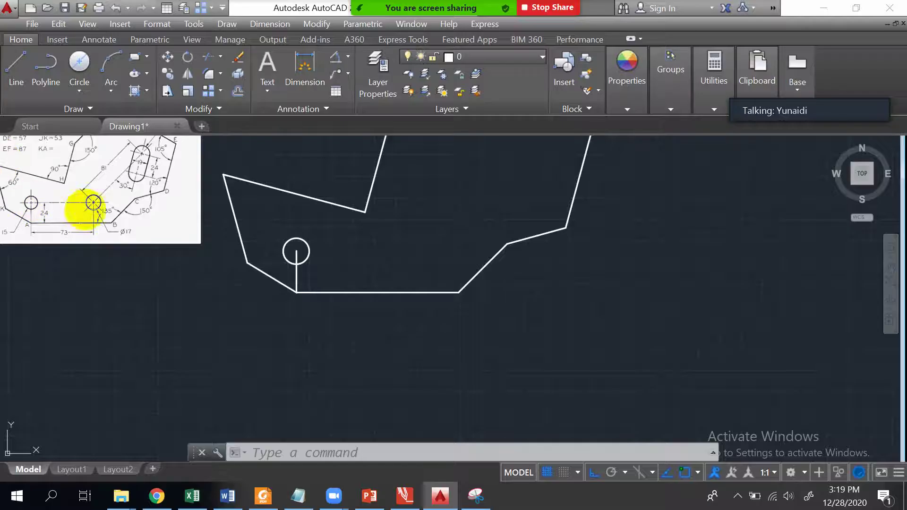
pyautogui.scroll(2, 79, 215)
pyautogui.scroll(1, 79, 215)
pyautogui.scroll(-4, 79, 215)
pyautogui.moveTo(77, 212)
pyautogui.mouseDown(button='middle')
pyautogui.moveTo(152, 253)
pyautogui.moveTo(212, 310)
pyautogui.mouseUp(button='middle')
pyautogui.scroll(2, 217, 310)
pyautogui.scroll(2, 229, 264)
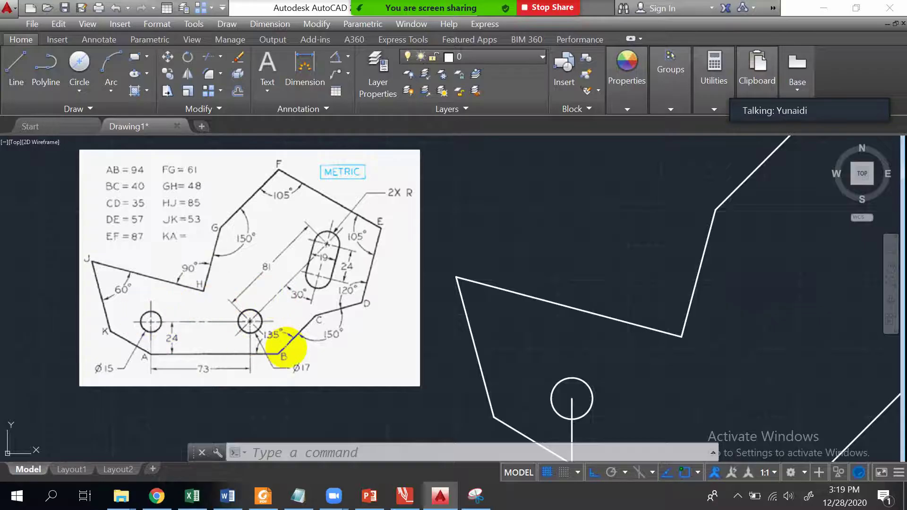
pyautogui.click(504, 391)
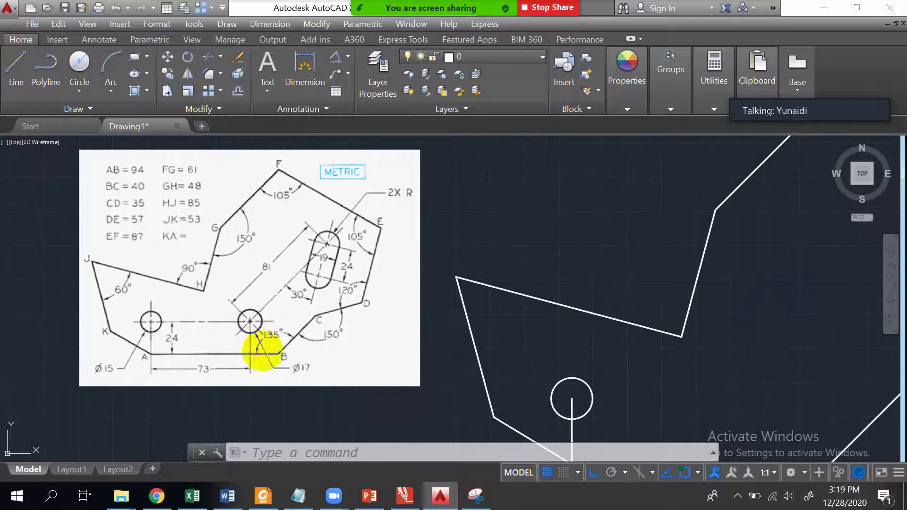
pyautogui.click(301, 376)
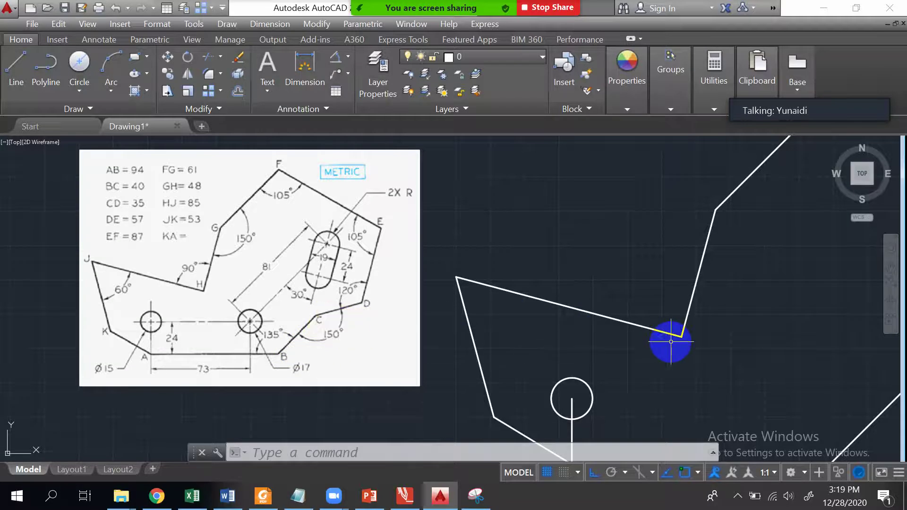
pyautogui.scroll(-2, 671, 341)
pyautogui.scroll(3, 714, 380)
pyautogui.scroll(-3, 713, 381)
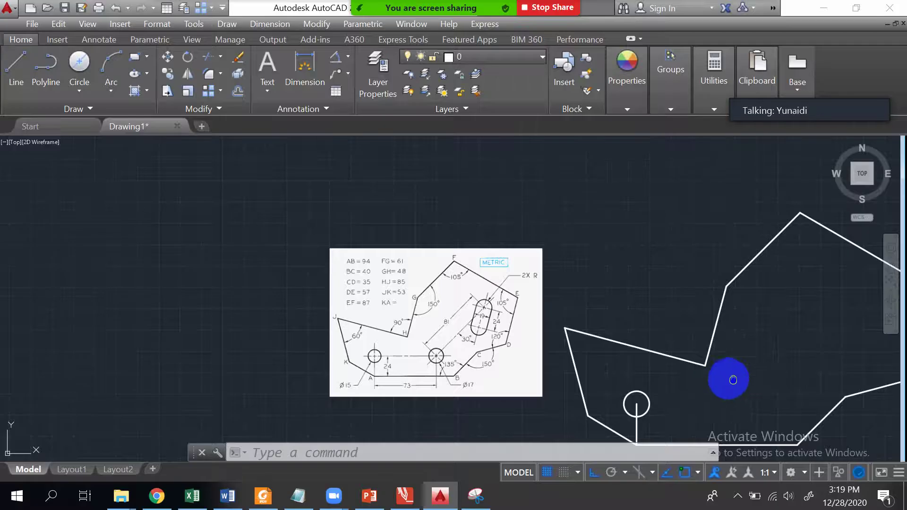
pyautogui.moveTo(734, 380); pyautogui.dragTo(547, 308, button='middle')
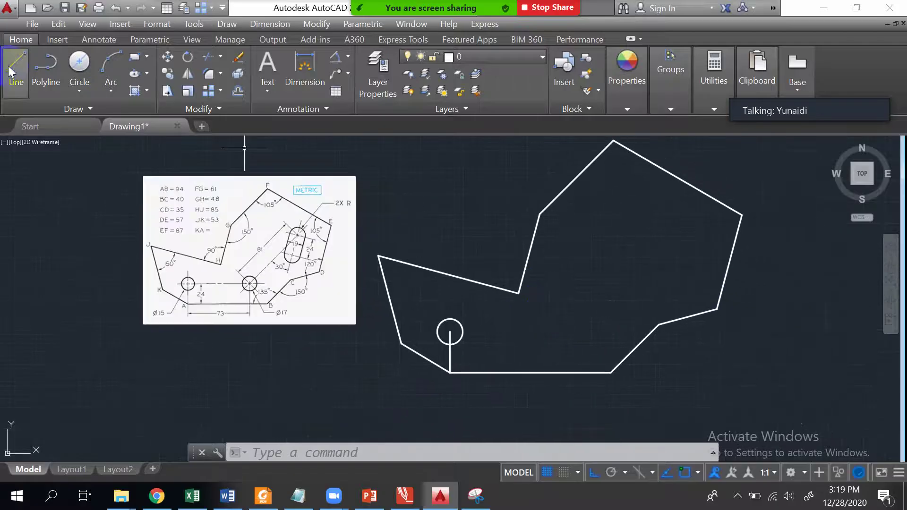
# - Draw a 73-unit horizontal line from the vertical line's top endpoint
pyautogui.click(10, 71)
pyautogui.scroll(2, 463, 338)
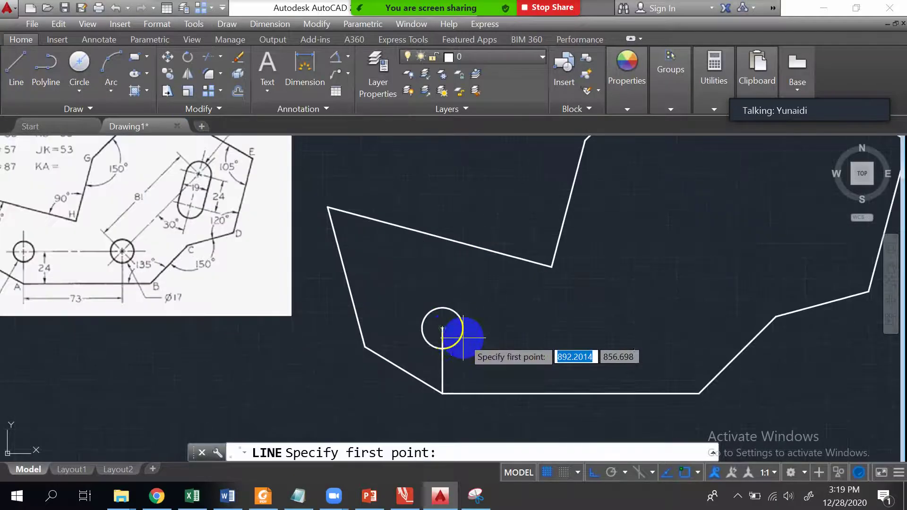
pyautogui.click(442, 328)
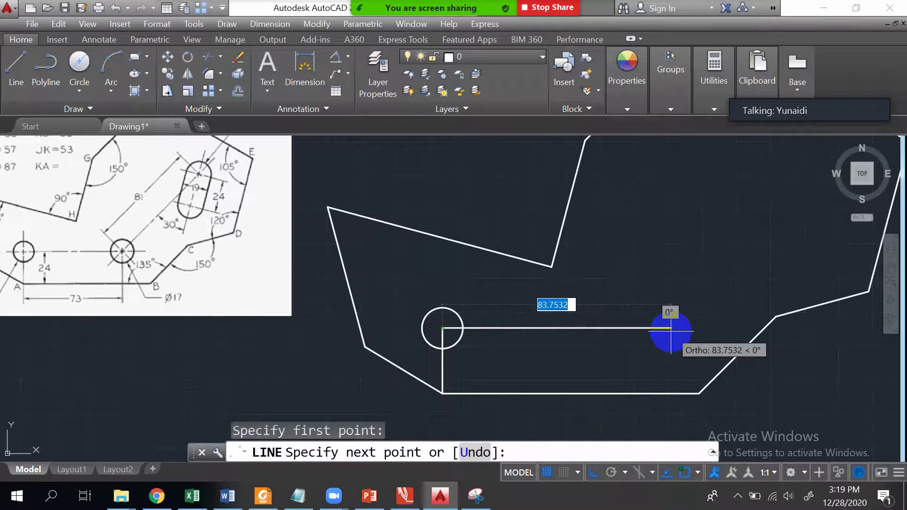
pyautogui.write('73')
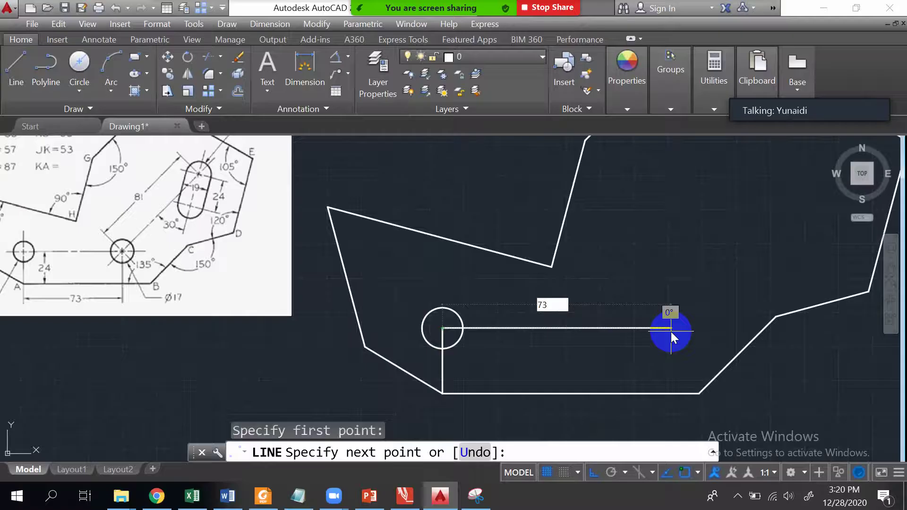
pyautogui.press('Return')
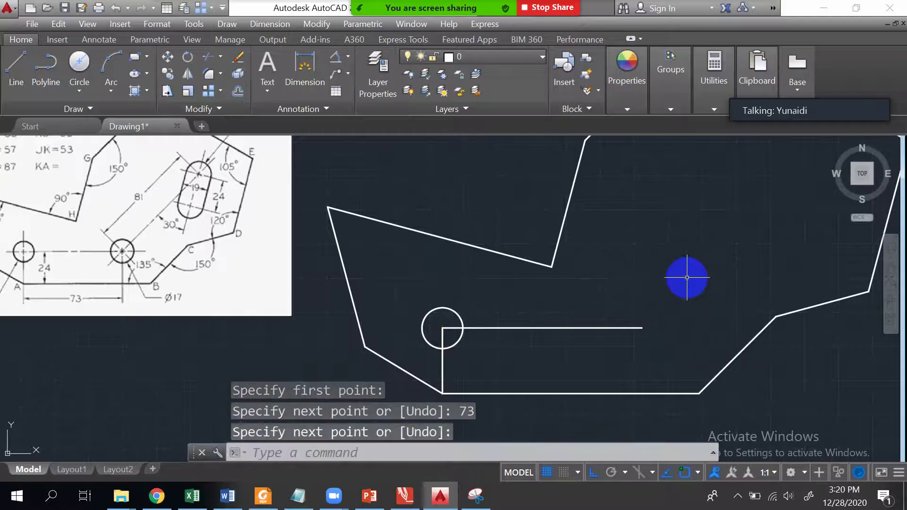
# - Add a diameter 17 circle centred on the far end of the 73-unit line
pyautogui.click(80, 91)
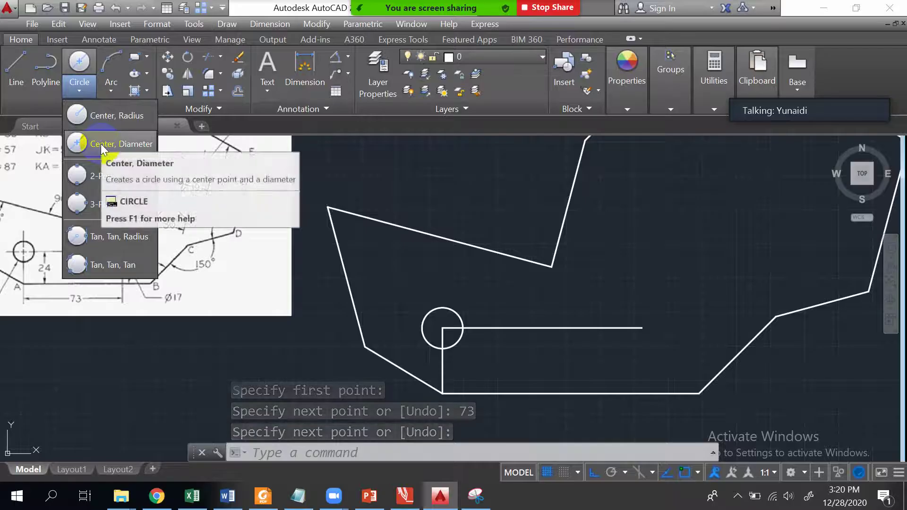
pyautogui.click(101, 143)
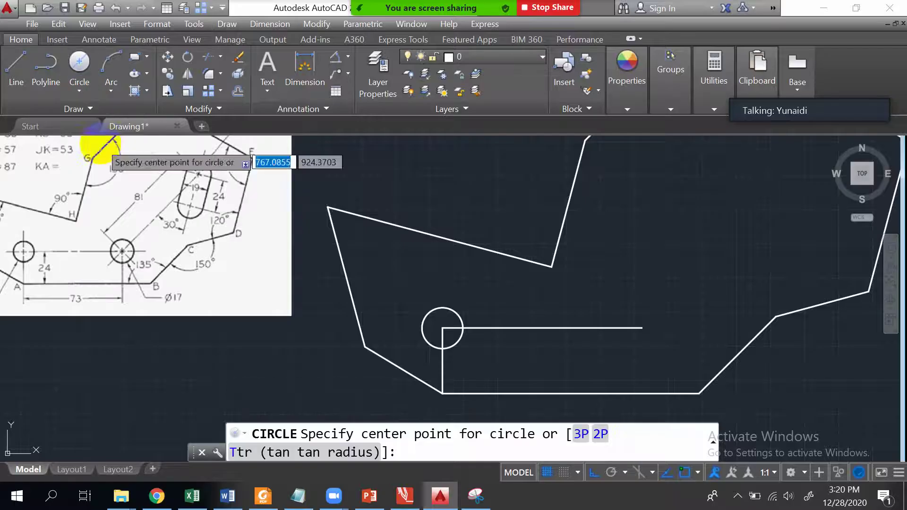
pyautogui.click(642, 328)
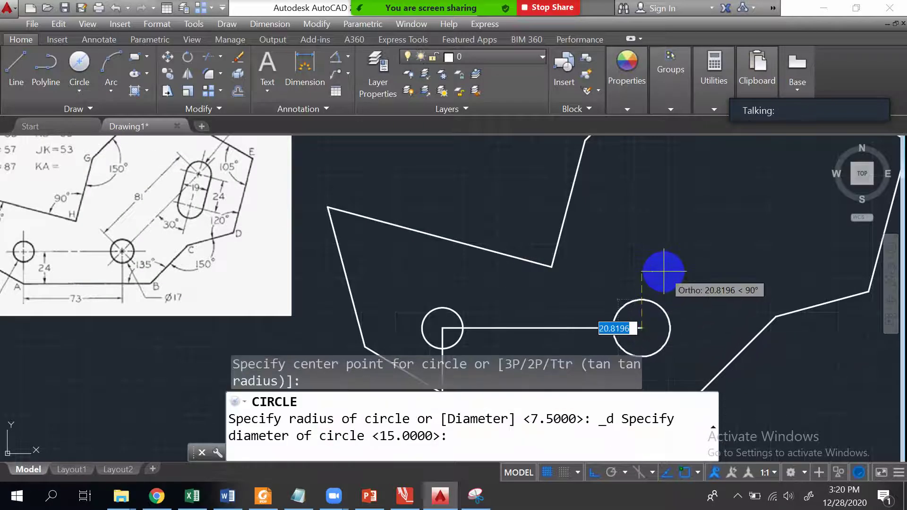
pyautogui.write('17')
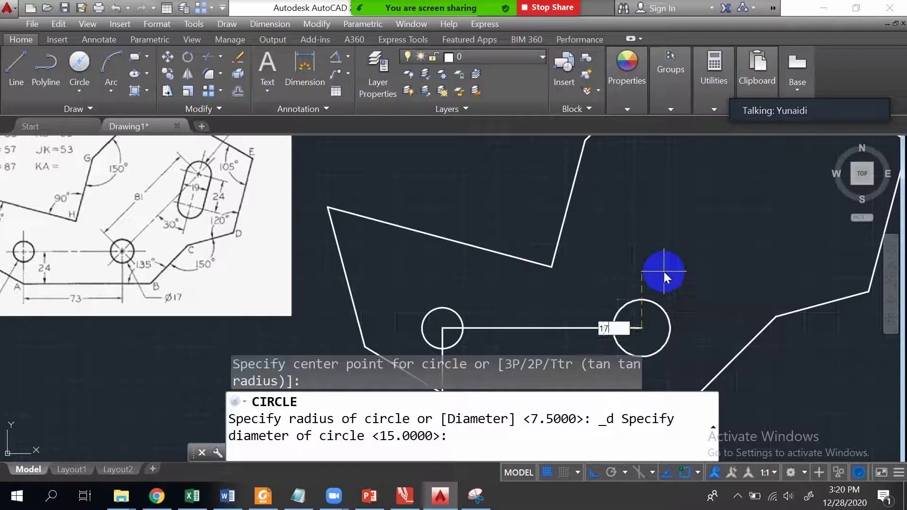
pyautogui.press('Return')
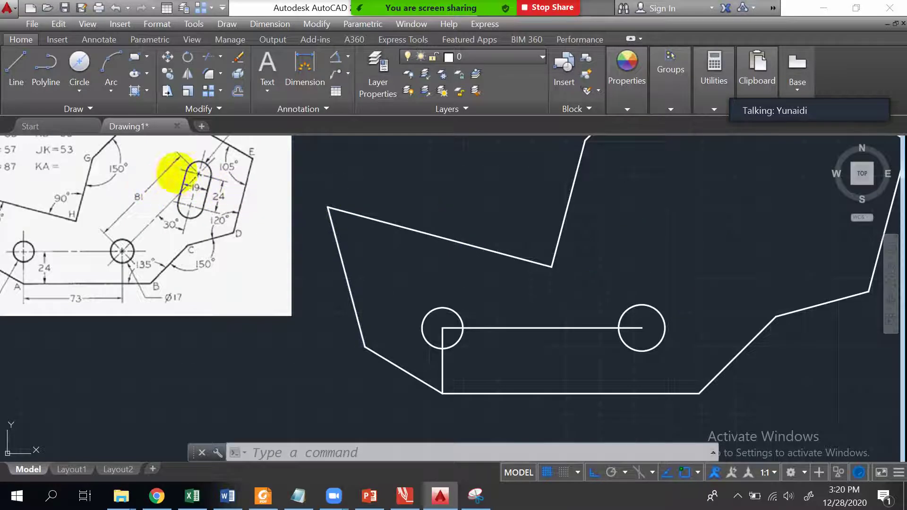
pyautogui.scroll(2, 198, 171)
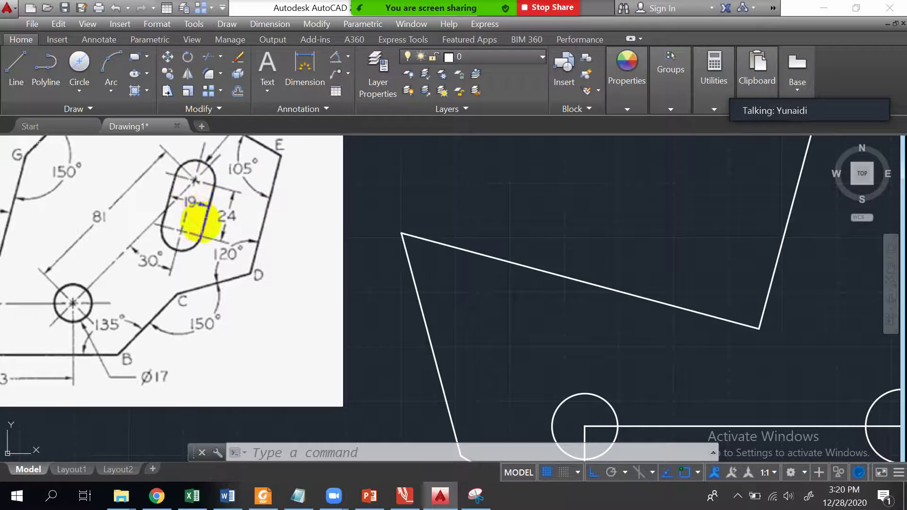
pyautogui.scroll(-2, 199, 208)
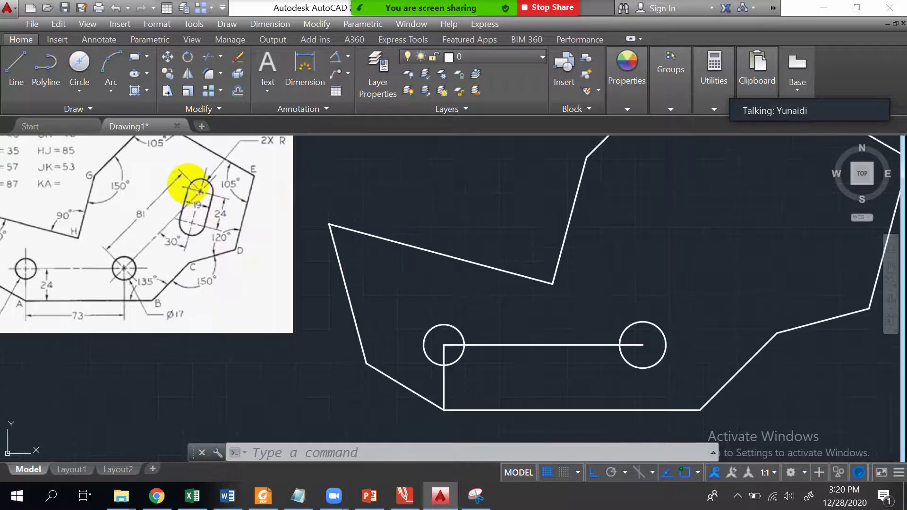
pyautogui.scroll(-2, 188, 185)
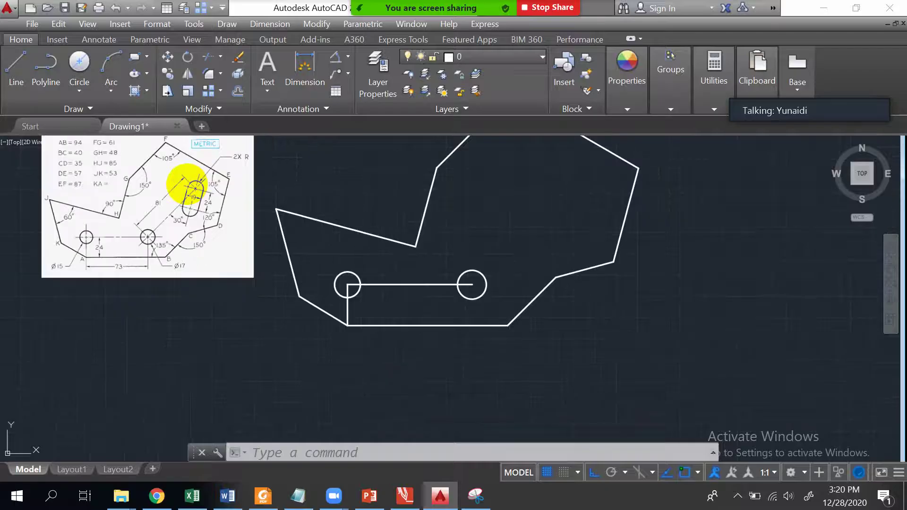
pyautogui.scroll(2, 188, 184)
pyautogui.scroll(2, 188, 184)
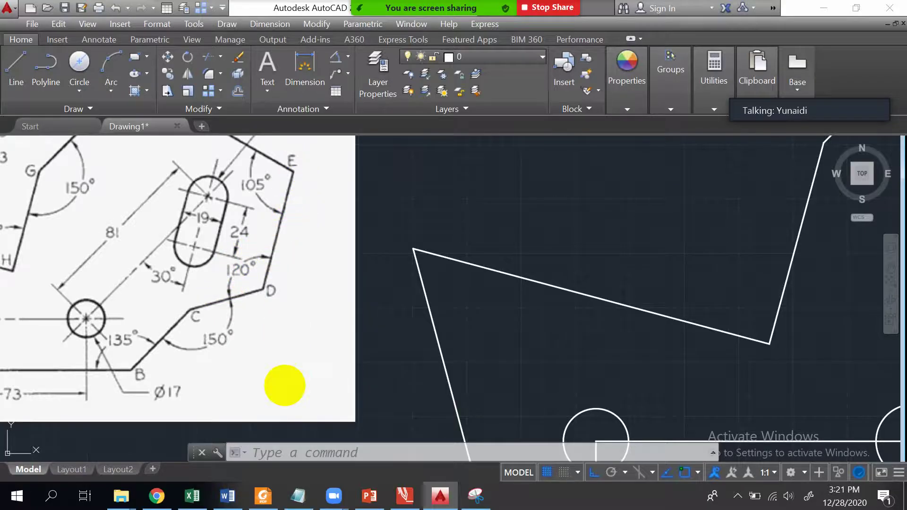
pyautogui.click(405, 496)
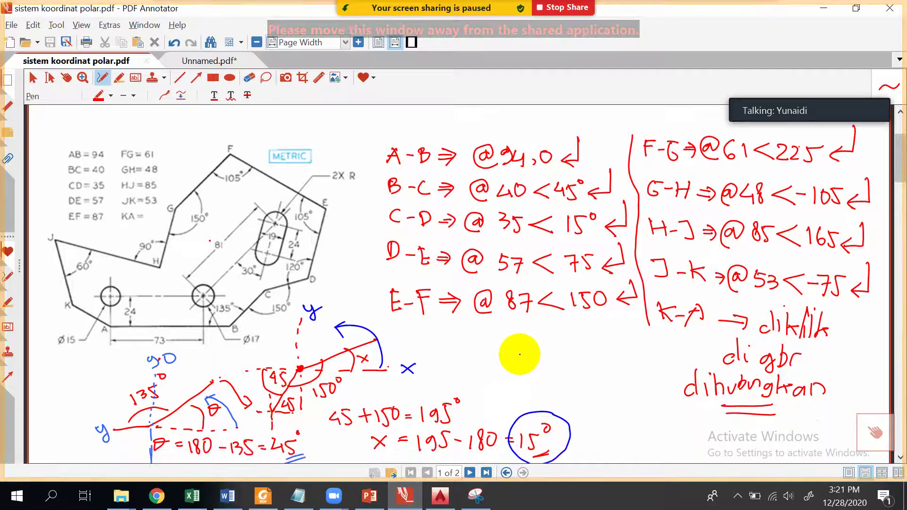
pyautogui.scroll(-3, 520, 354)
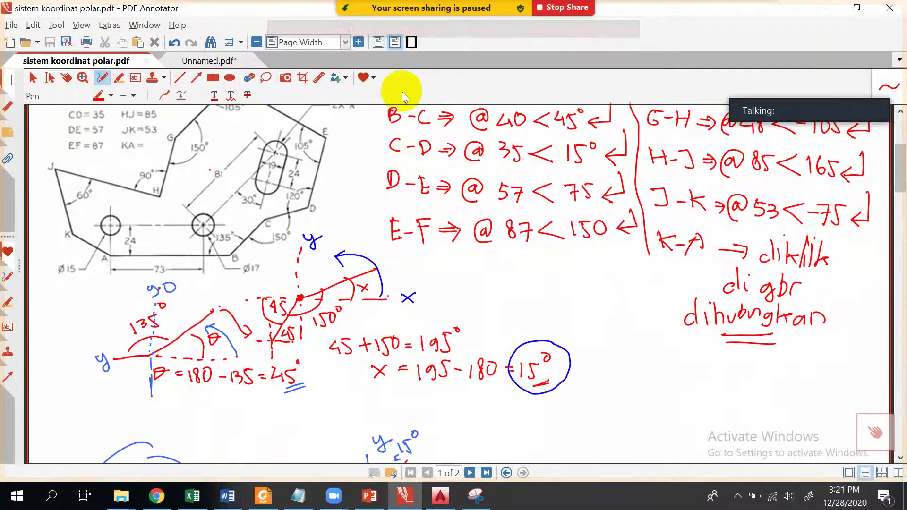
pyautogui.click(564, 8)
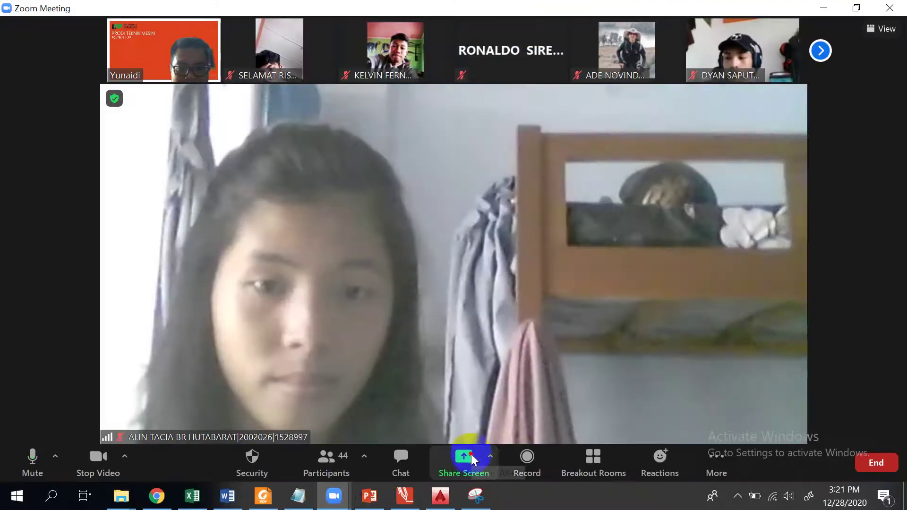
pyautogui.click(473, 458)
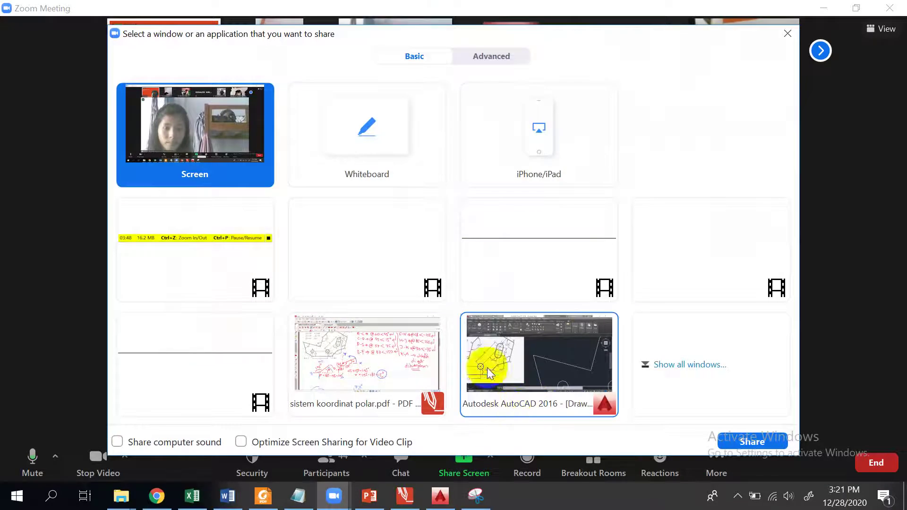
pyautogui.click(375, 361)
pyautogui.click(738, 435)
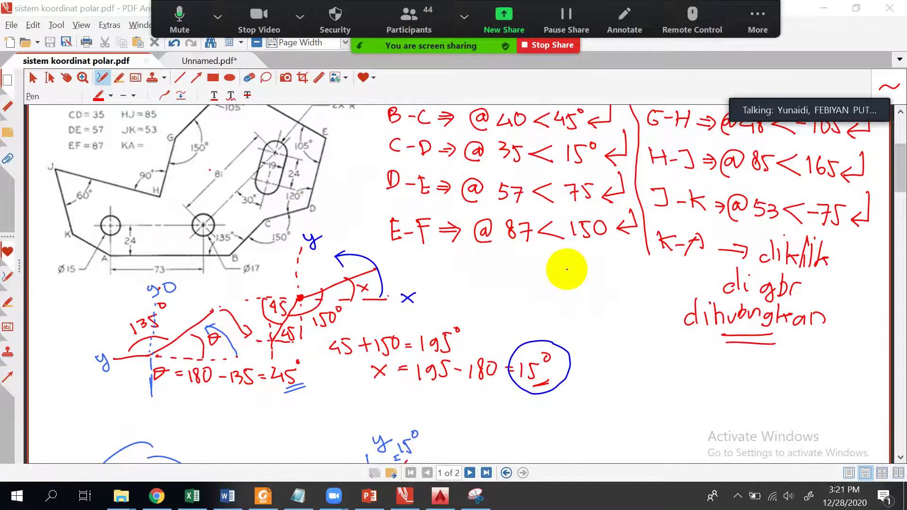
pyautogui.scroll(-1, 567, 269)
pyautogui.scroll(-2, 567, 270)
pyautogui.scroll(-1, 567, 270)
pyautogui.scroll(-4, 567, 270)
pyautogui.scroll(-4, 567, 269)
pyautogui.scroll(-5, 567, 270)
pyautogui.scroll(-2, 567, 270)
pyautogui.scroll(-3, 568, 269)
pyautogui.scroll(-2, 567, 269)
pyautogui.scroll(2, 567, 270)
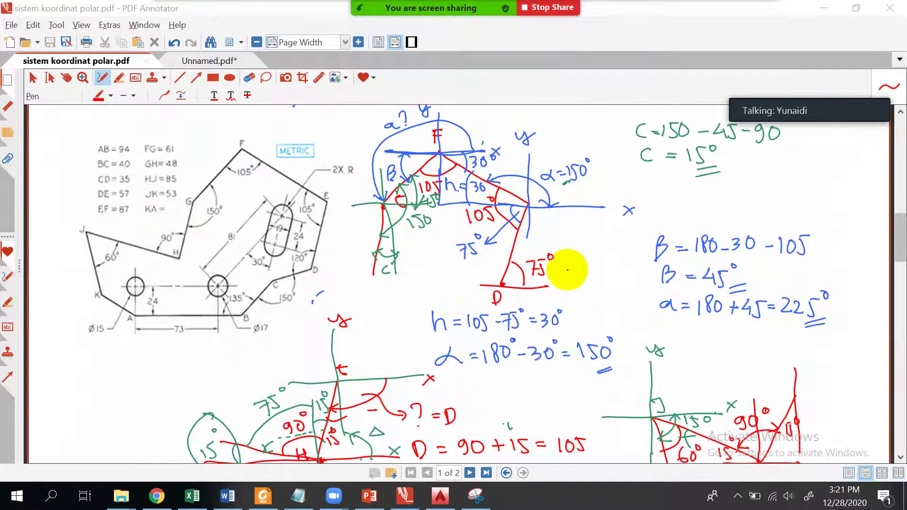
pyautogui.scroll(-5, 567, 269)
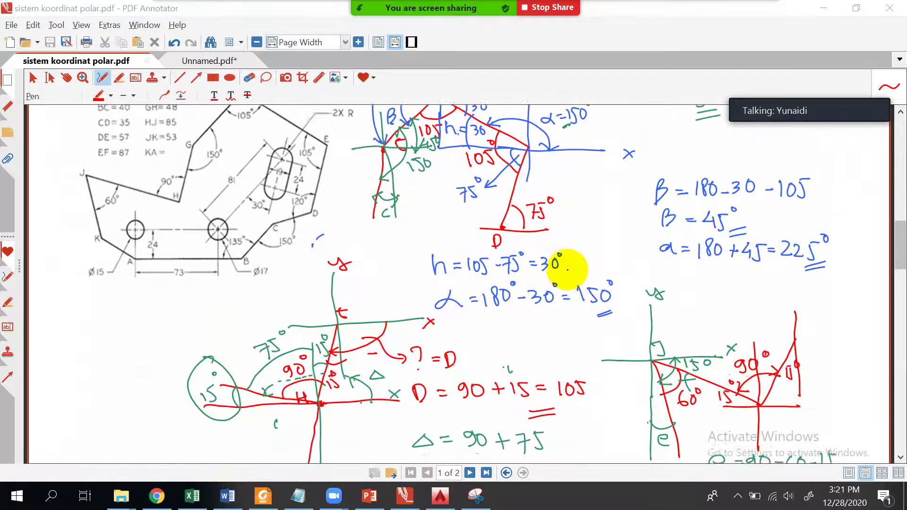
pyautogui.scroll(-3, 567, 270)
pyautogui.scroll(-1, 568, 269)
pyautogui.scroll(-5, 567, 269)
pyautogui.scroll(-3, 567, 269)
pyautogui.scroll(4, 568, 269)
pyautogui.scroll(5, 567, 270)
pyautogui.scroll(1, 567, 270)
pyautogui.scroll(3, 567, 270)
pyautogui.scroll(6, 567, 270)
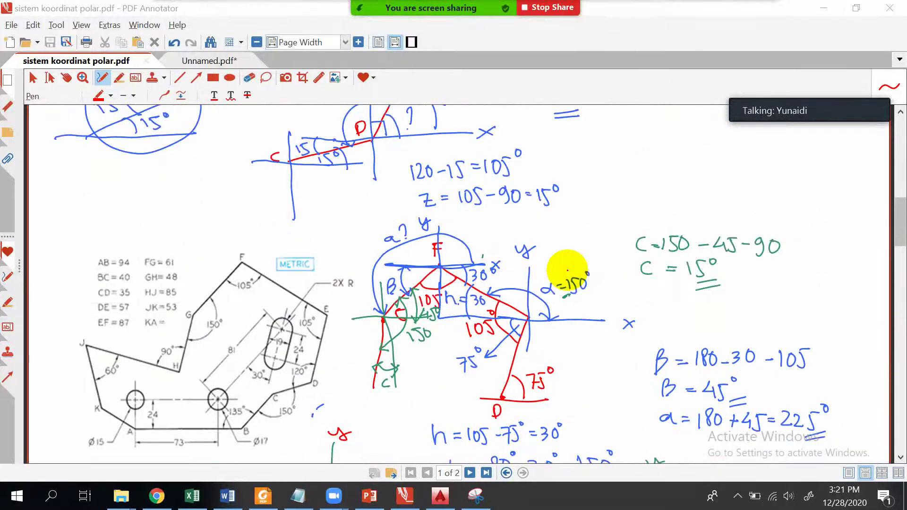
pyautogui.scroll(-3, 567, 271)
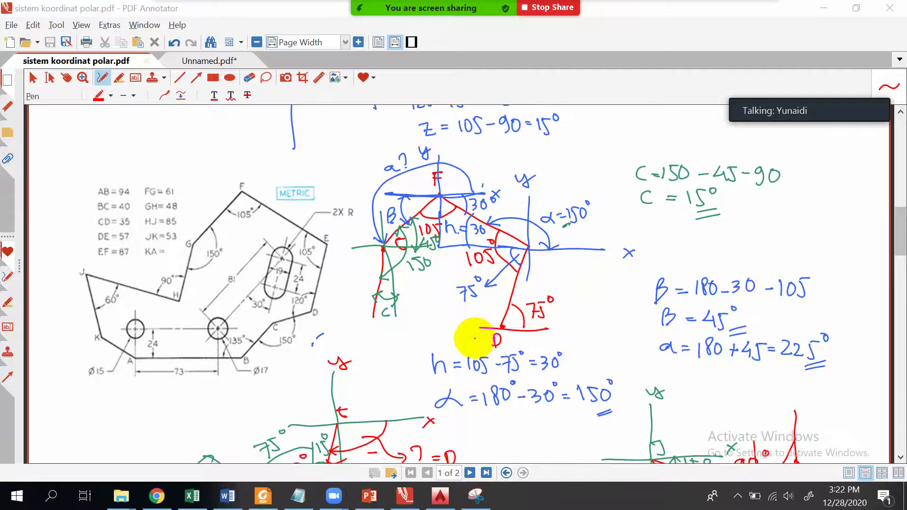
pyautogui.scroll(-3, 497, 304)
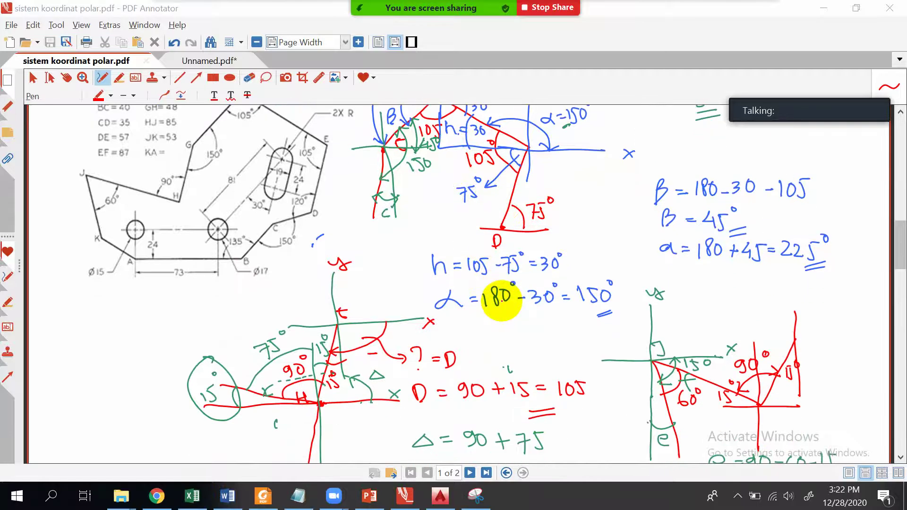
pyautogui.scroll(-3, 501, 301)
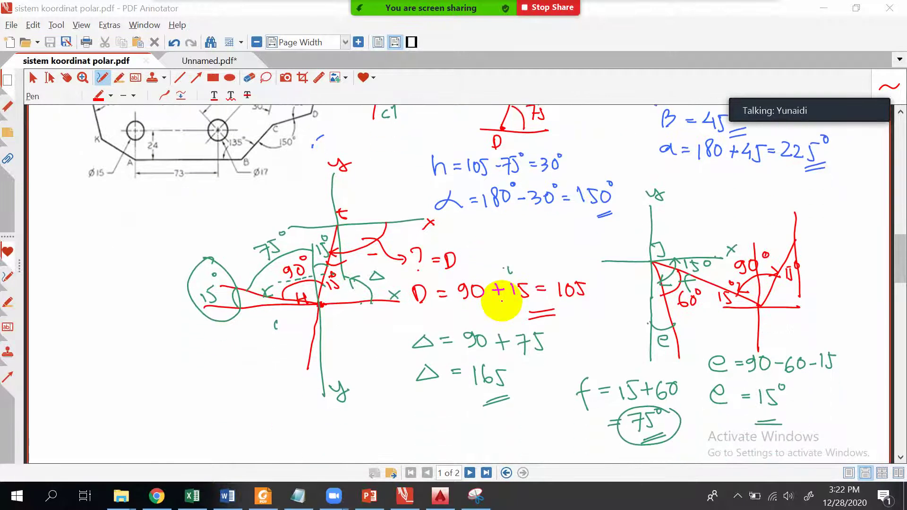
pyautogui.scroll(3, 502, 301)
pyautogui.scroll(6, 502, 300)
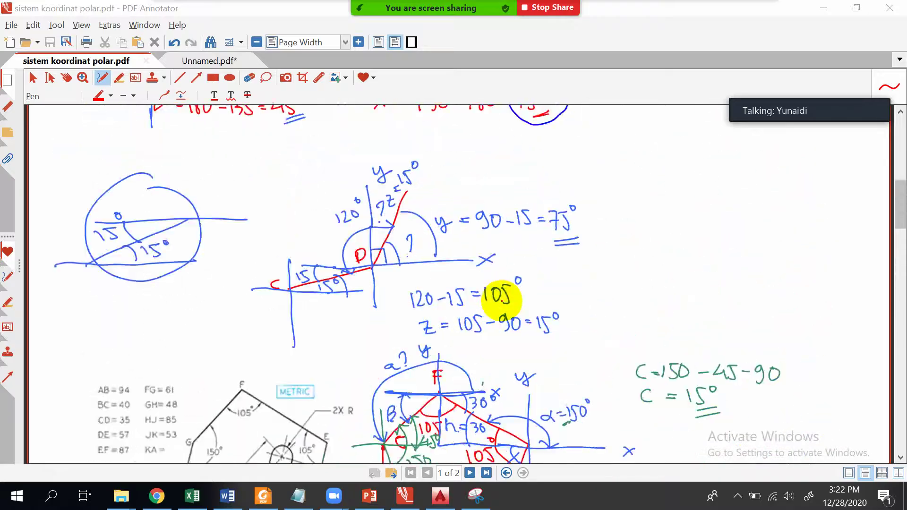
pyautogui.scroll(1, 501, 298)
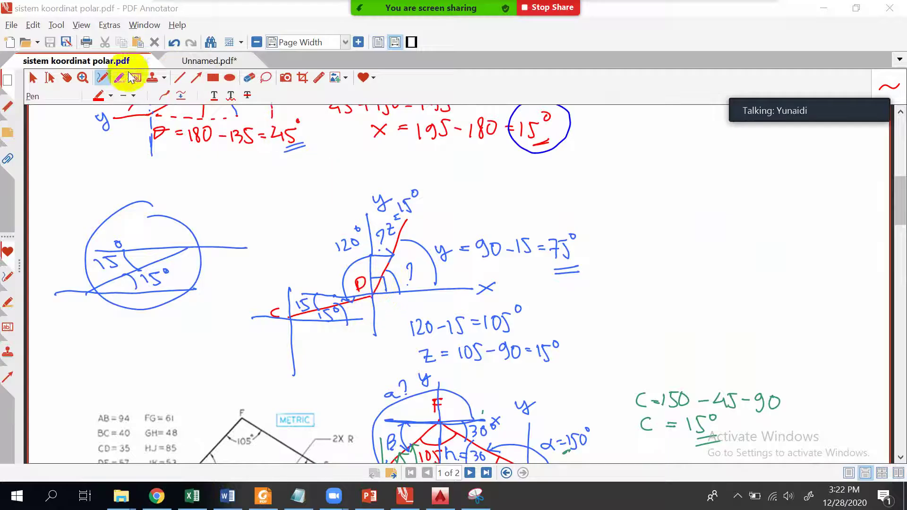
pyautogui.scroll(-1, 418, 352)
pyautogui.scroll(-2, 421, 349)
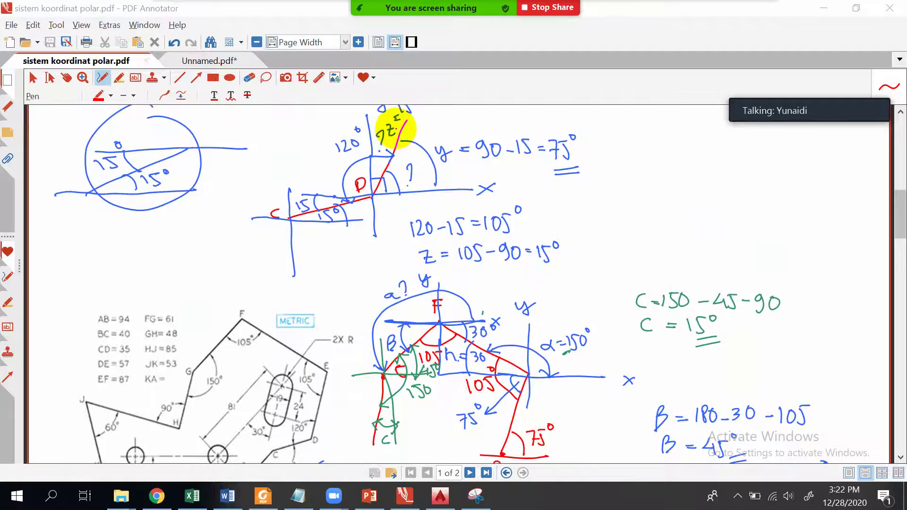
pyautogui.scroll(-1, 344, 257)
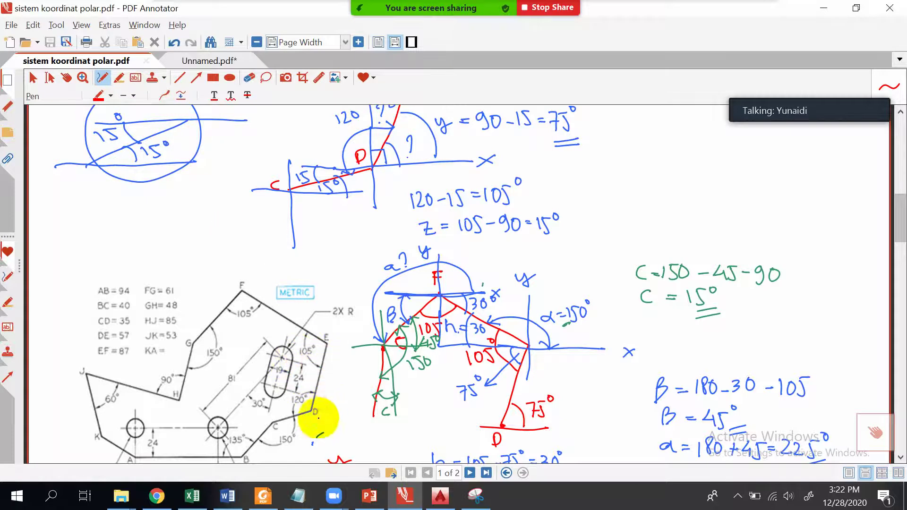
pyautogui.moveTo(292, 411); pyautogui.dragTo(364, 410)
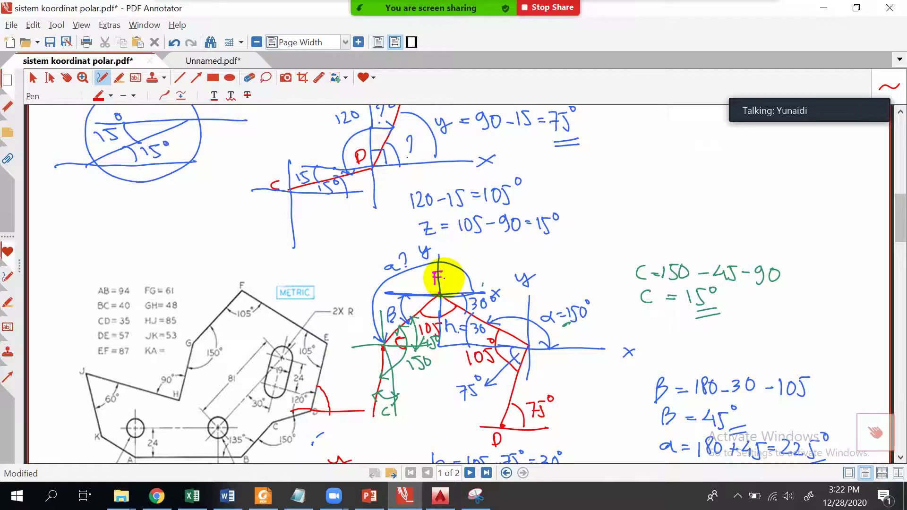
# - Sketch red angle marks at corner D, labelling 75° and 15° across edge E–D
pyautogui.moveTo(330, 410)
pyautogui.mouseDown()
pyautogui.moveTo(331, 387)
pyautogui.moveTo(337, 405)
pyautogui.mouseUp()
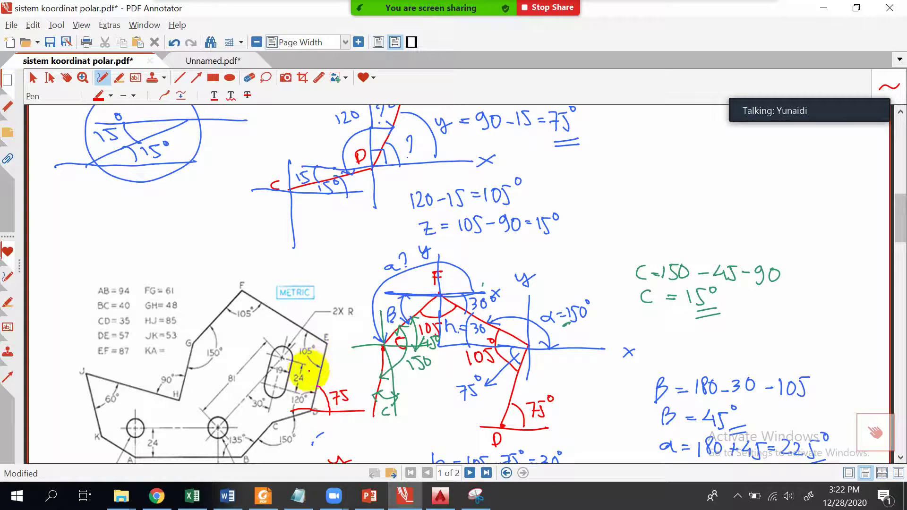
pyautogui.moveTo(290, 412); pyautogui.dragTo(305, 410)
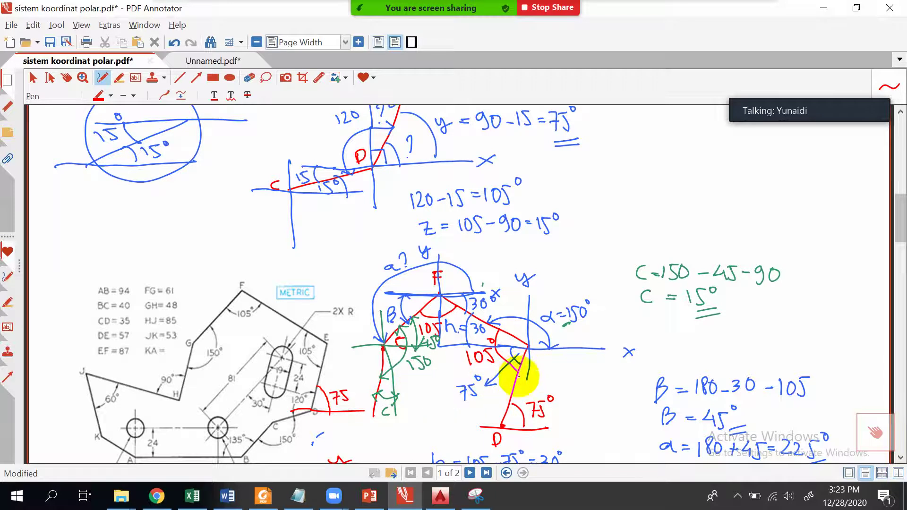
pyautogui.moveTo(523, 369)
pyautogui.mouseDown()
pyautogui.moveTo(533, 358)
pyautogui.moveTo(524, 378)
pyautogui.moveTo(538, 367)
pyautogui.moveTo(542, 377)
pyautogui.moveTo(558, 377)
pyautogui.mouseUp()
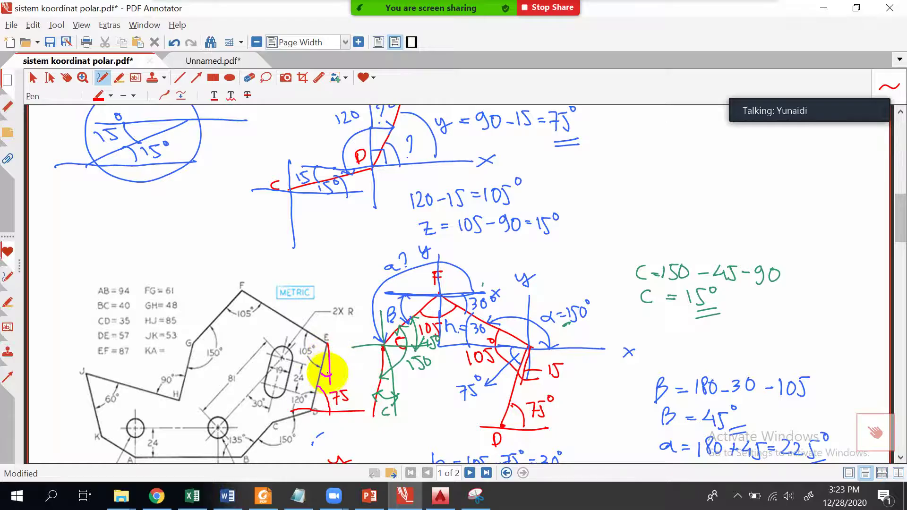
pyautogui.moveTo(325, 373)
pyautogui.mouseDown()
pyautogui.moveTo(337, 363)
pyautogui.moveTo(349, 372)
pyautogui.mouseUp()
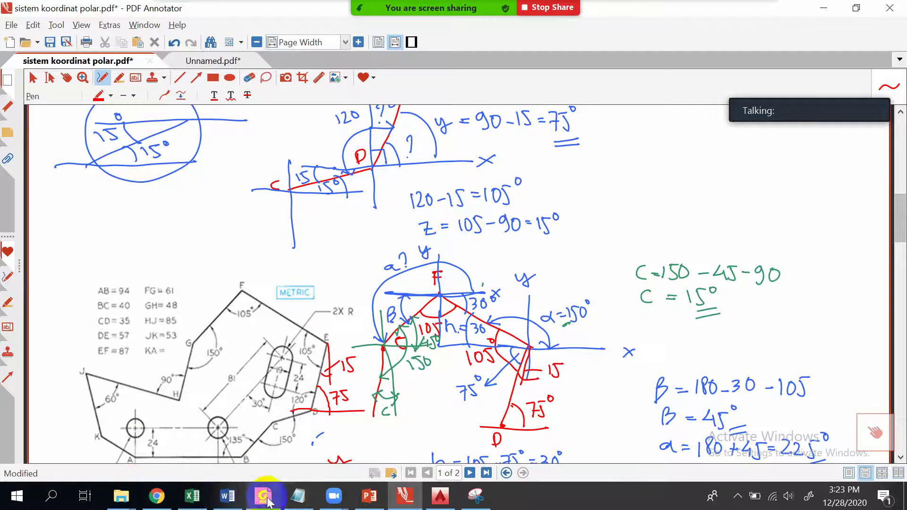
# - Return to AutoCAD, zoom out and pan the plate outline to mid-view
pyautogui.click(440, 496)
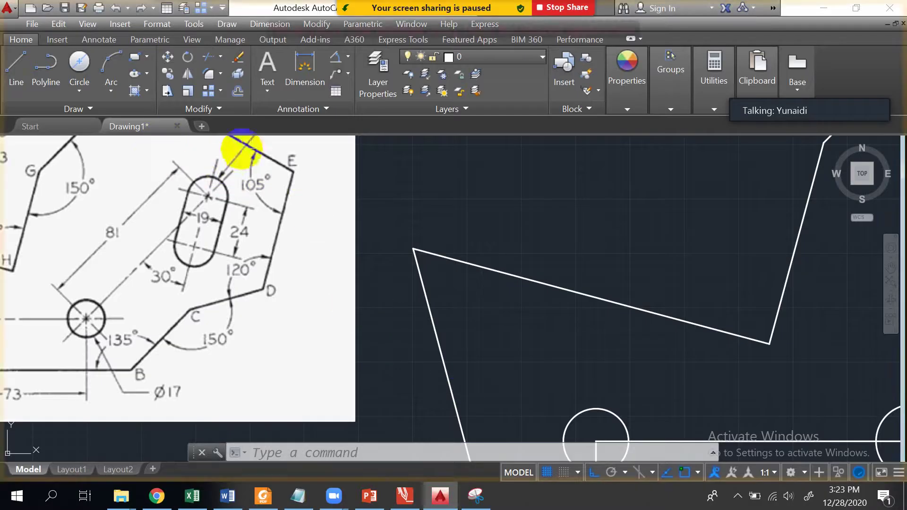
pyautogui.click(429, 263)
pyautogui.click(644, 307)
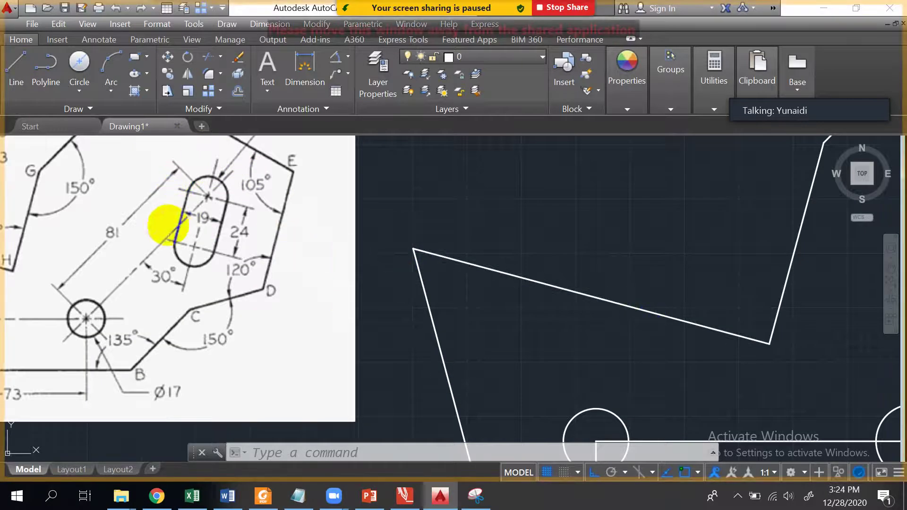
pyautogui.scroll(-2, 685, 319)
pyautogui.scroll(-1, 685, 319)
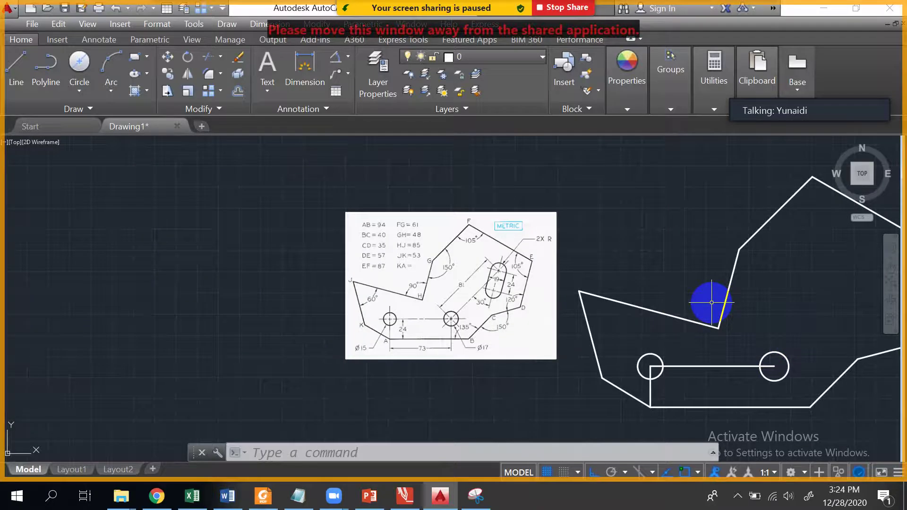
pyautogui.moveTo(836, 326); pyautogui.dragTo(569, 316, button='middle')
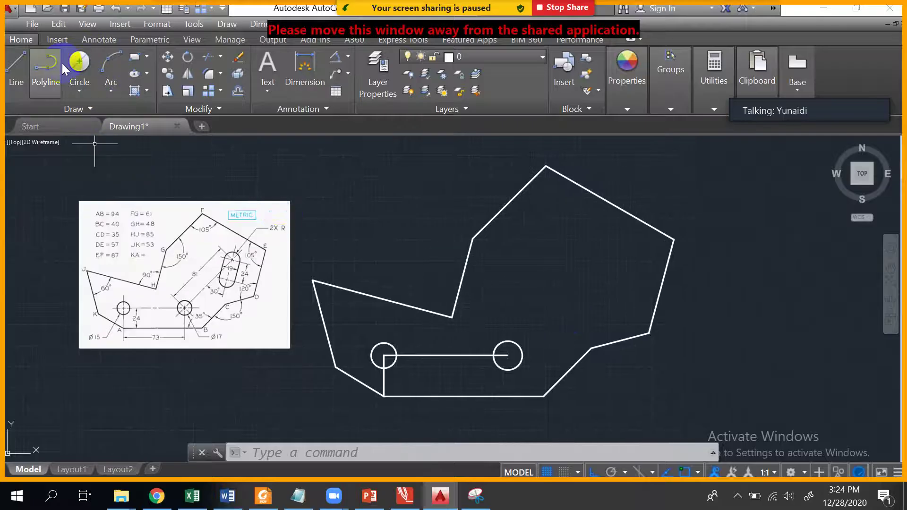
pyautogui.click(16, 67)
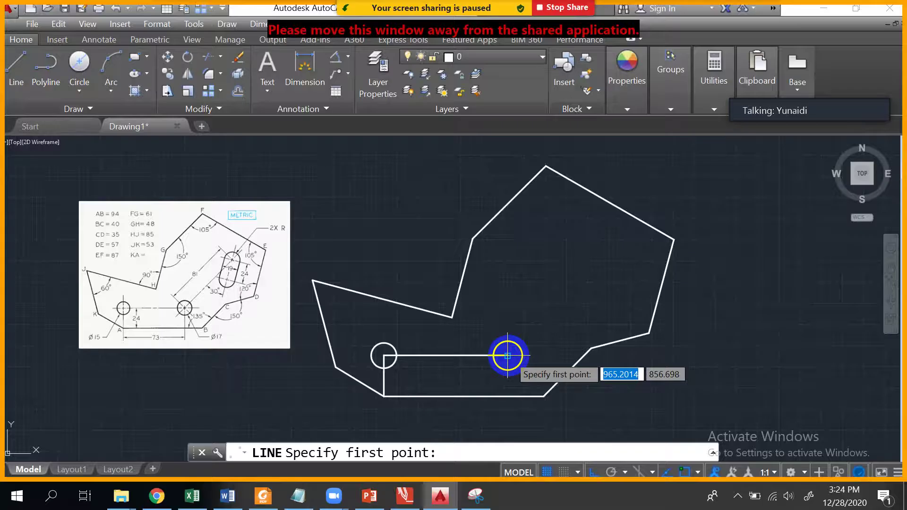
pyautogui.click(506, 355)
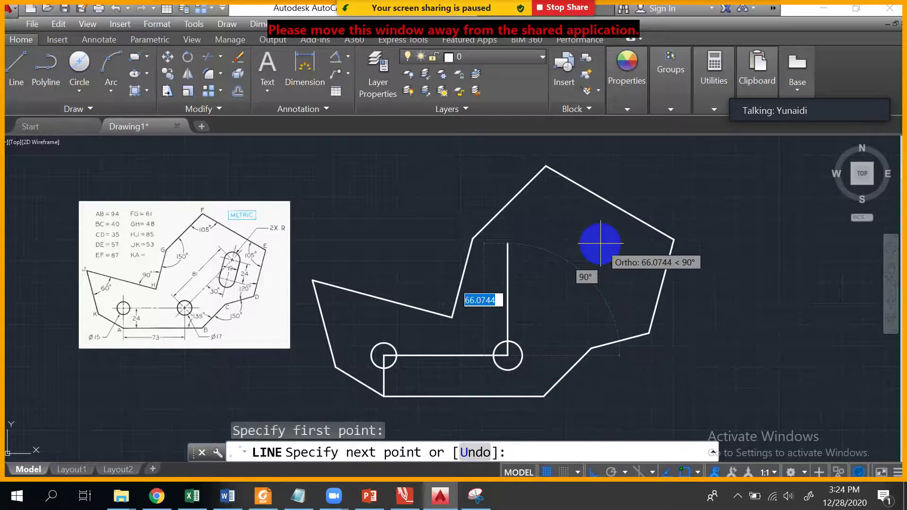
pyautogui.press('F8')
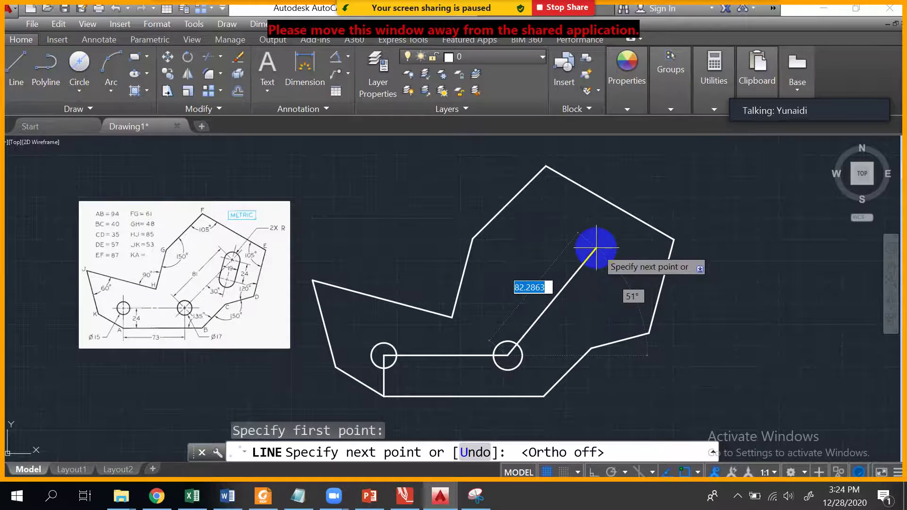
pyautogui.press('F8')
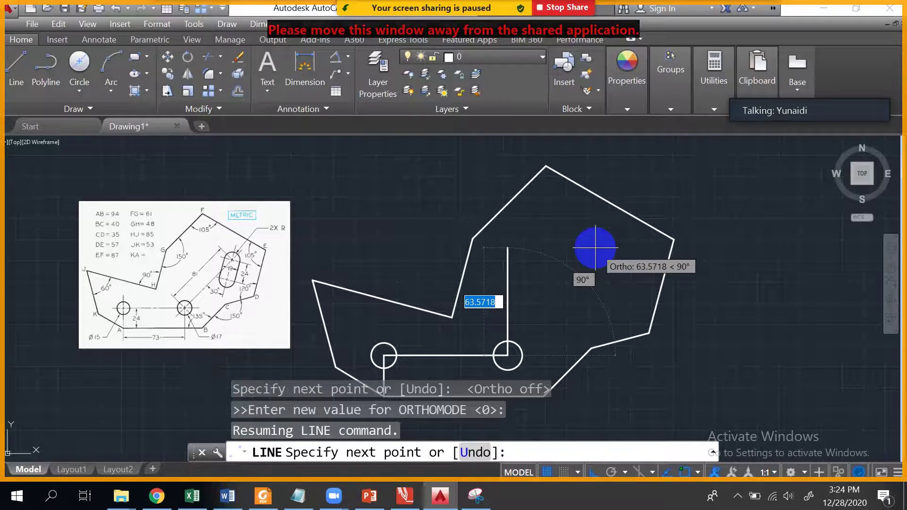
pyautogui.write('81')
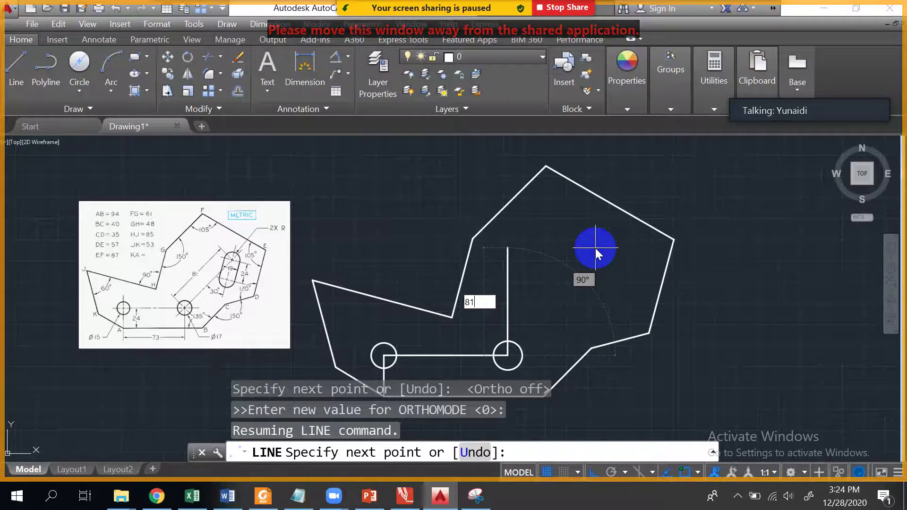
pyautogui.press('Tab')
pyautogui.write('45')
pyautogui.write('@81<45')
pyautogui.press('Return')
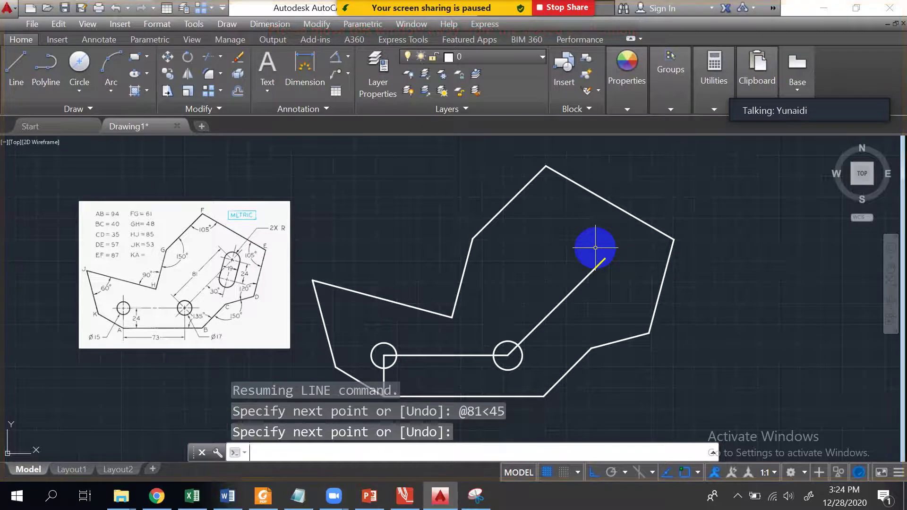
pyautogui.press('Return')
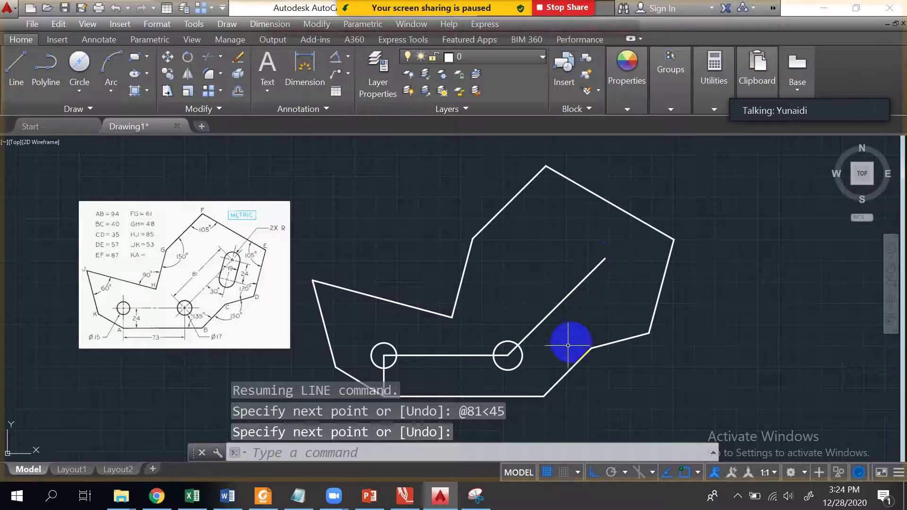
pyautogui.scroll(2, 576, 312)
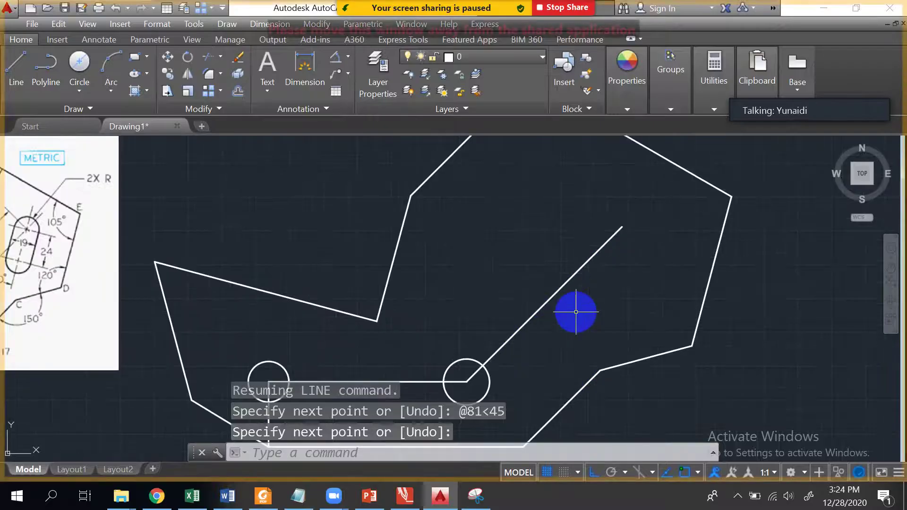
pyautogui.moveTo(203, 229); pyautogui.dragTo(290, 225, button='middle')
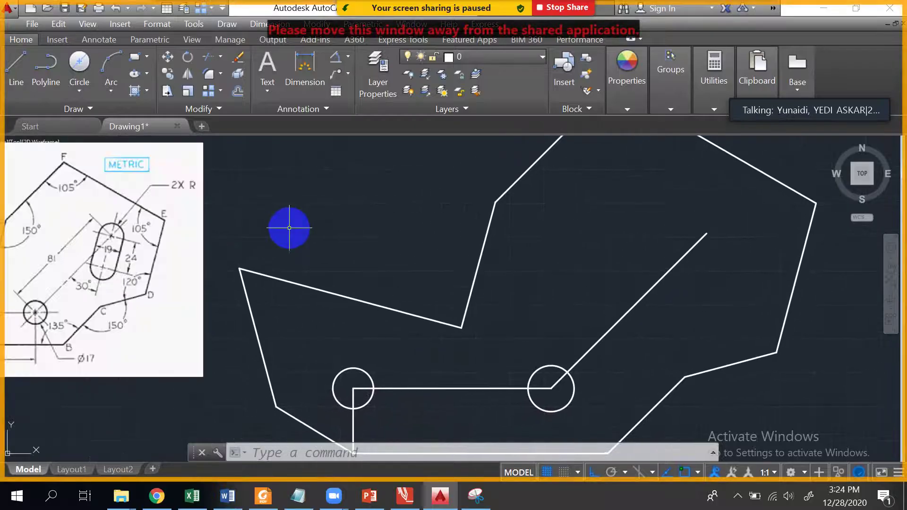
# - Share the AutoCAD window and delete the earlier diagonal line
pyautogui.click(563, 8)
pyautogui.click(464, 465)
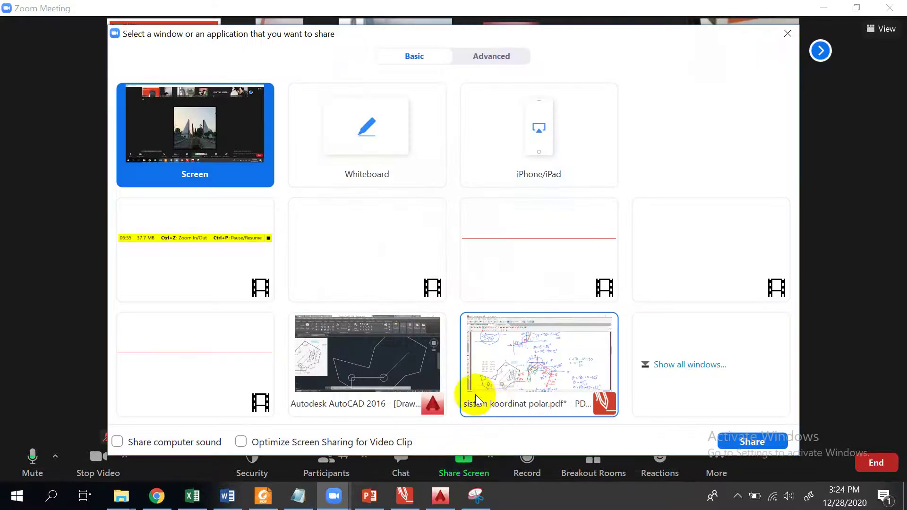
pyautogui.click(369, 378)
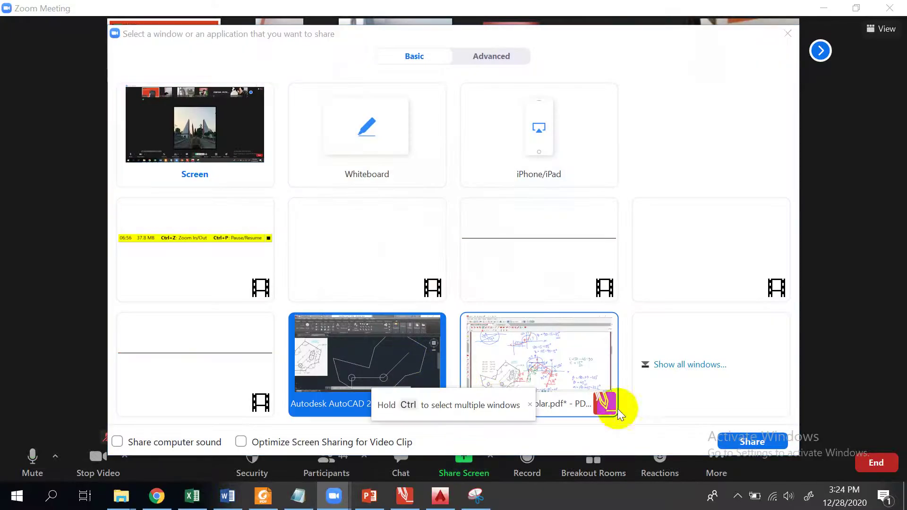
pyautogui.click(760, 442)
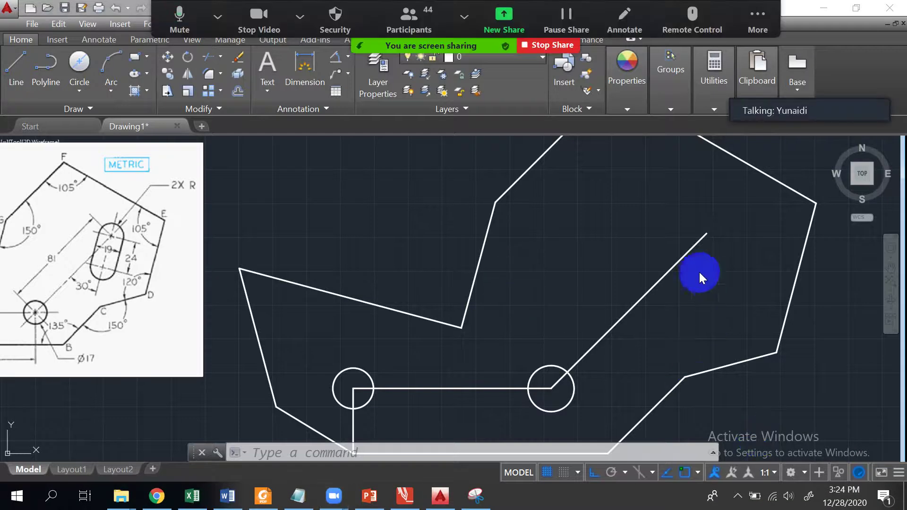
pyautogui.click(652, 290)
pyautogui.click(645, 298)
pyautogui.press('Delete')
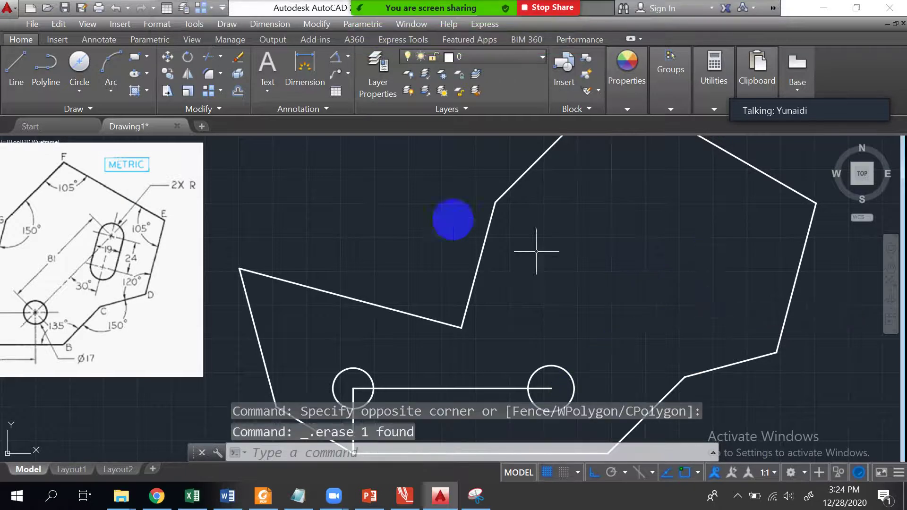
# - Redraw the 81-unit line at 45° from the right circle's centre
pyautogui.click(15, 67)
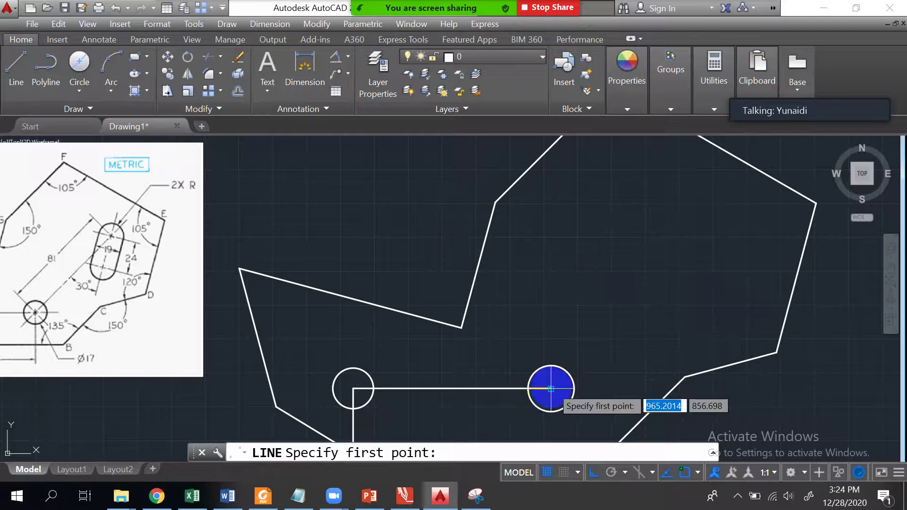
pyautogui.click(551, 389)
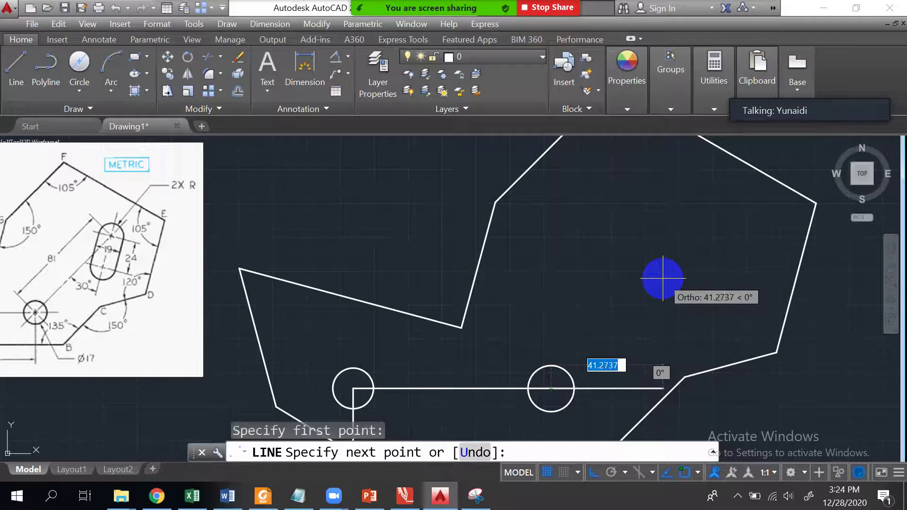
pyautogui.press('F8')
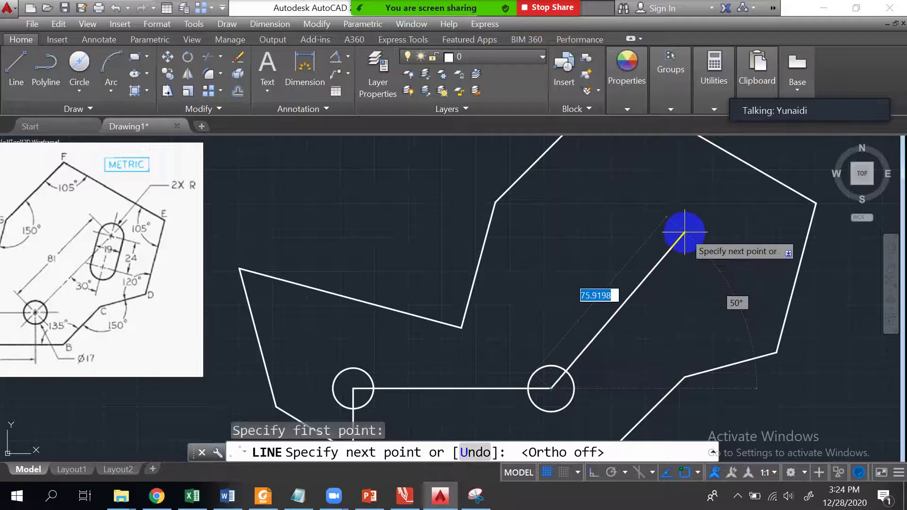
pyautogui.write('@')
pyautogui.write('8')
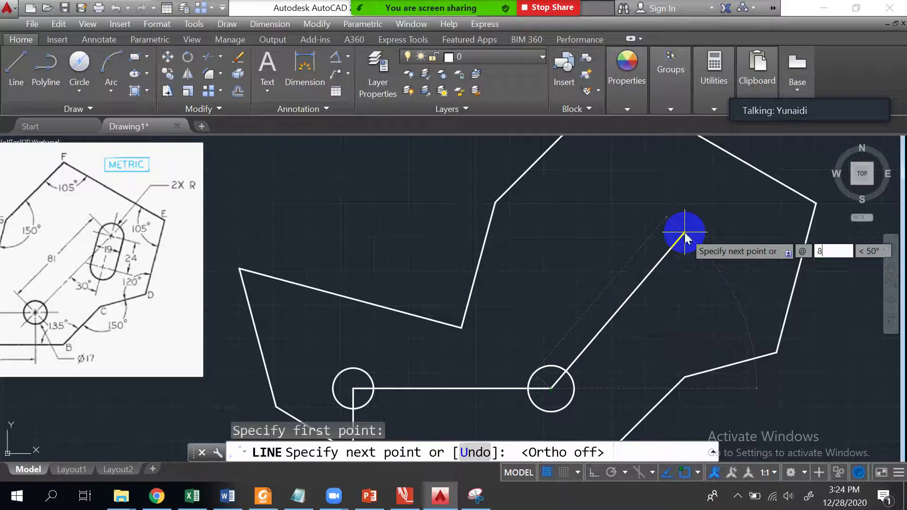
pyautogui.write('1')
pyautogui.press('Tab')
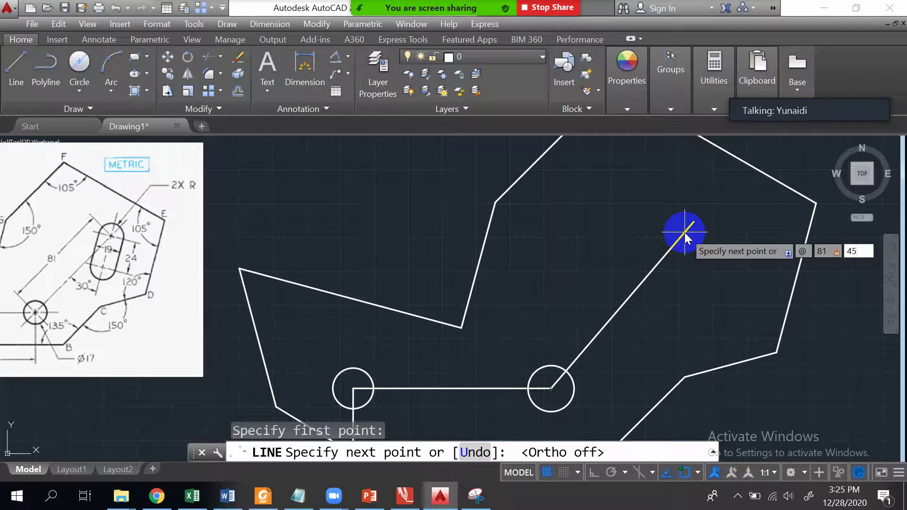
pyautogui.press('Return')
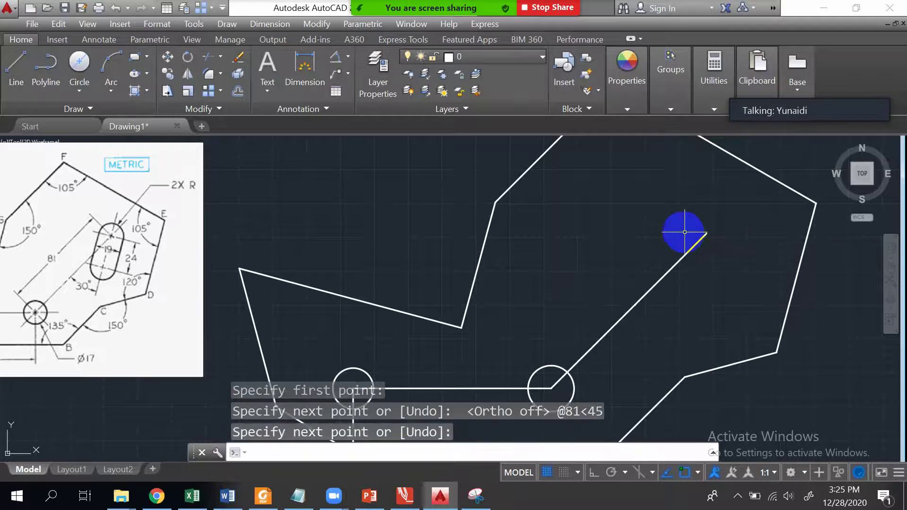
pyautogui.press('Return')
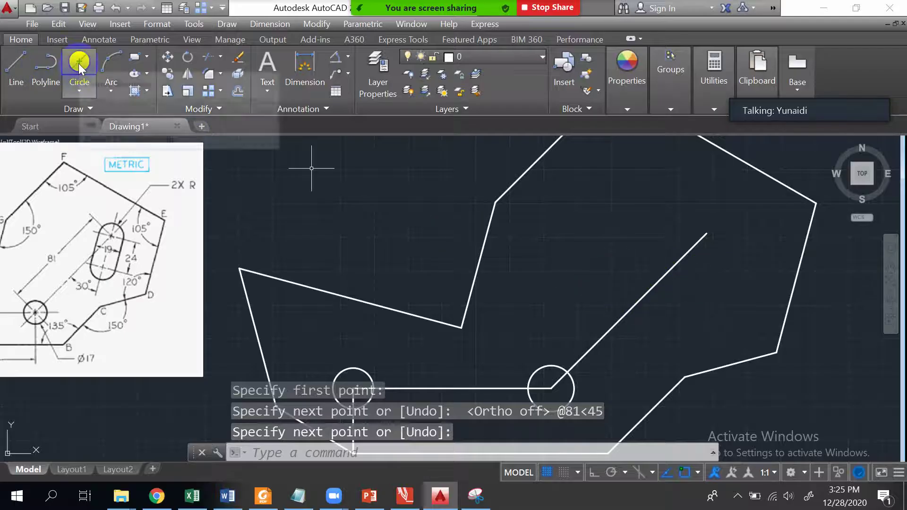
# - Draw a diameter 19 circle centred on the upper endpoint of the 45° line
pyautogui.click(78, 64)
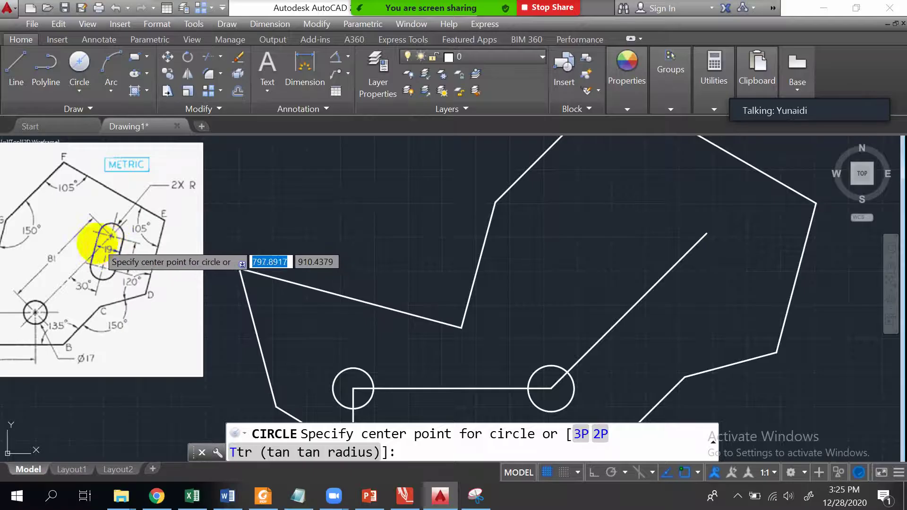
pyautogui.scroll(5, 95, 246)
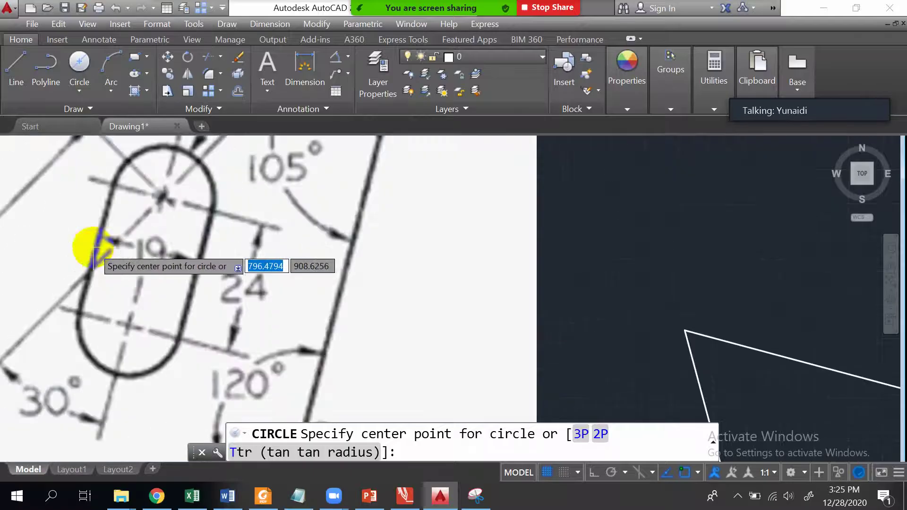
pyautogui.scroll(-4, 159, 215)
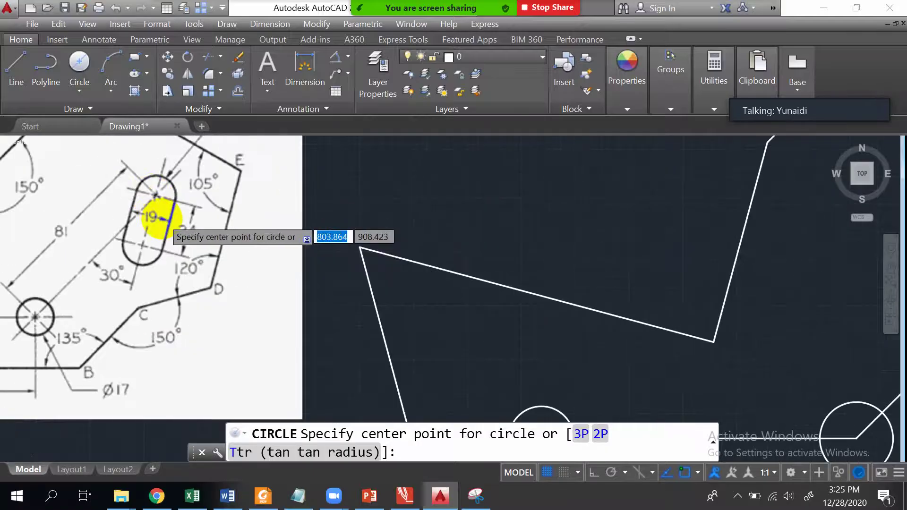
pyautogui.scroll(-4, 166, 220)
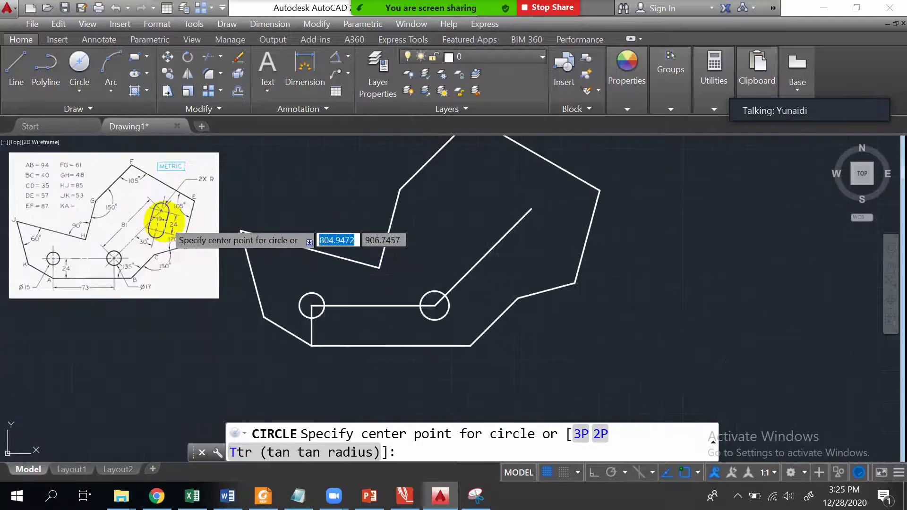
pyautogui.click(82, 94)
pyautogui.click(88, 116)
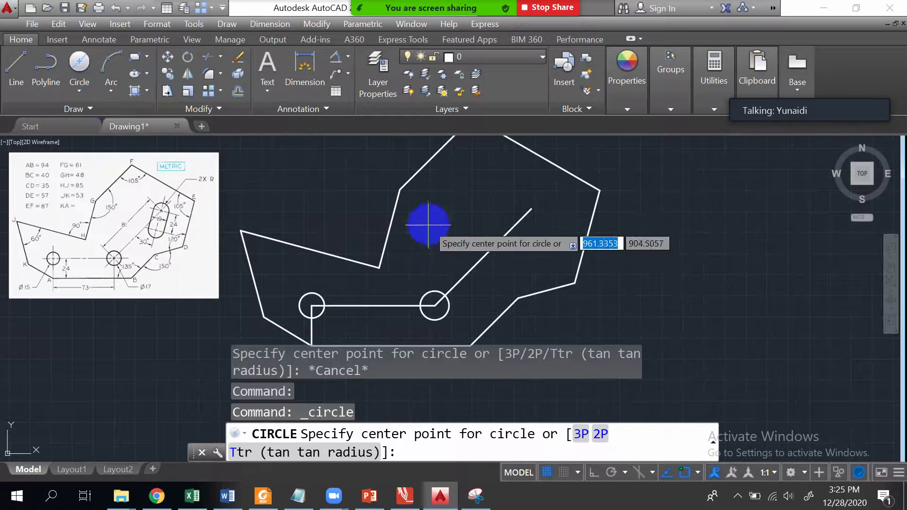
pyautogui.click(532, 210)
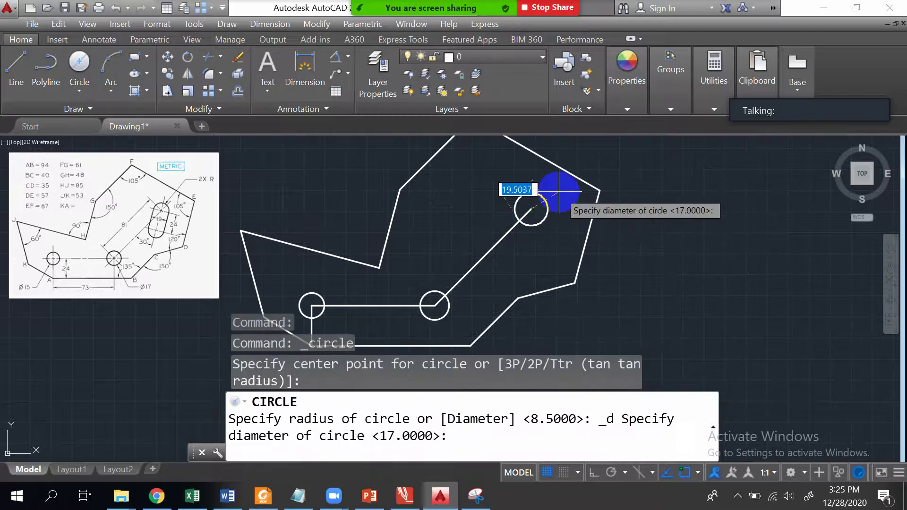
pyautogui.write('19')
pyautogui.press('Return')
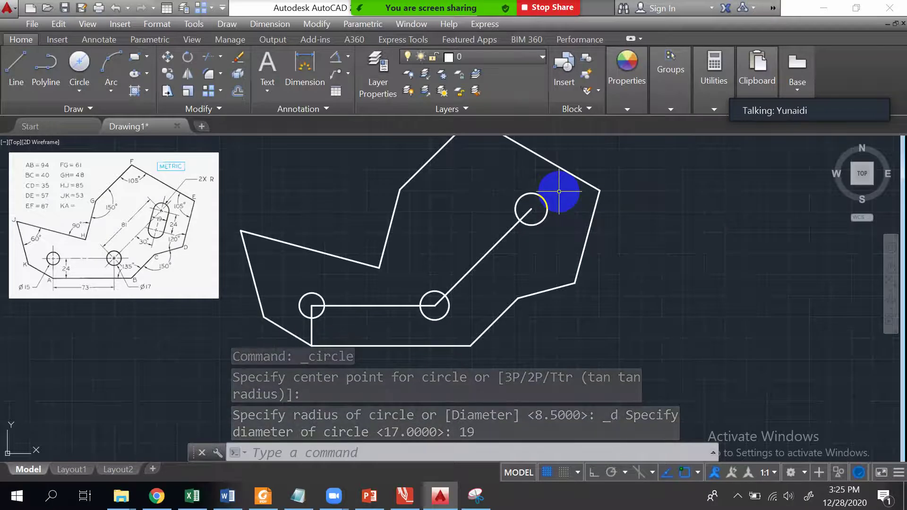
pyautogui.scroll(2, 548, 236)
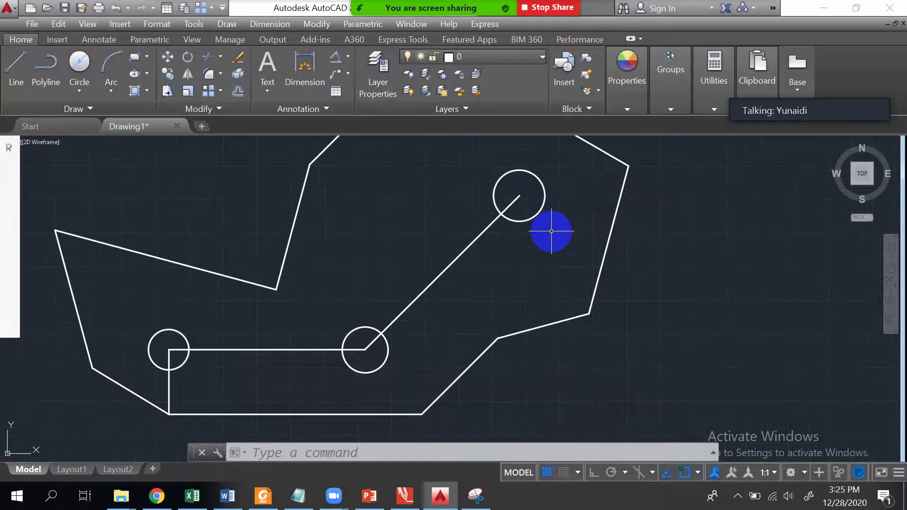
pyautogui.scroll(-2, 532, 211)
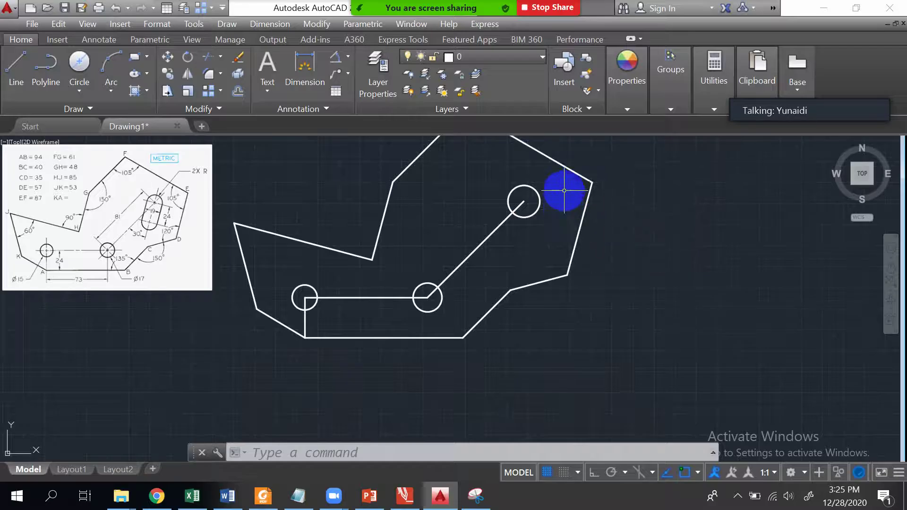
pyautogui.scroll(-2, 563, 197)
pyautogui.scroll(4, 565, 195)
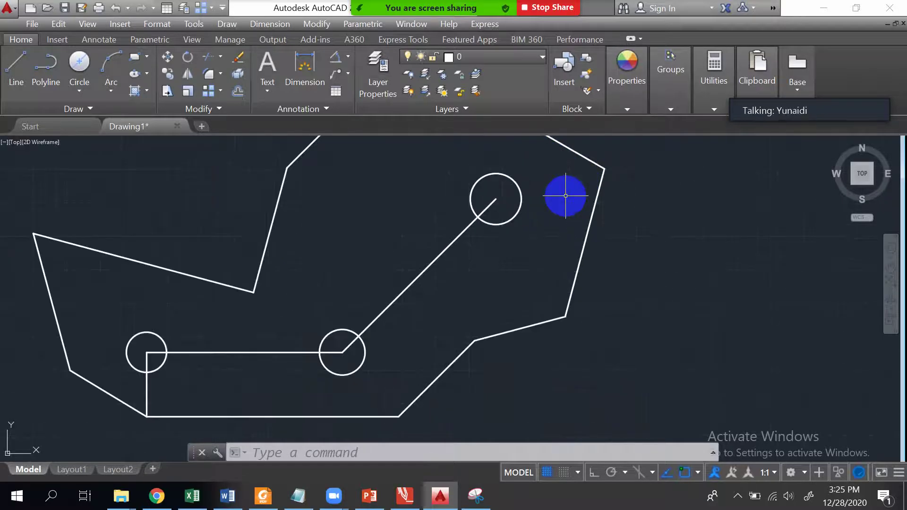
pyautogui.scroll(-3, 432, 186)
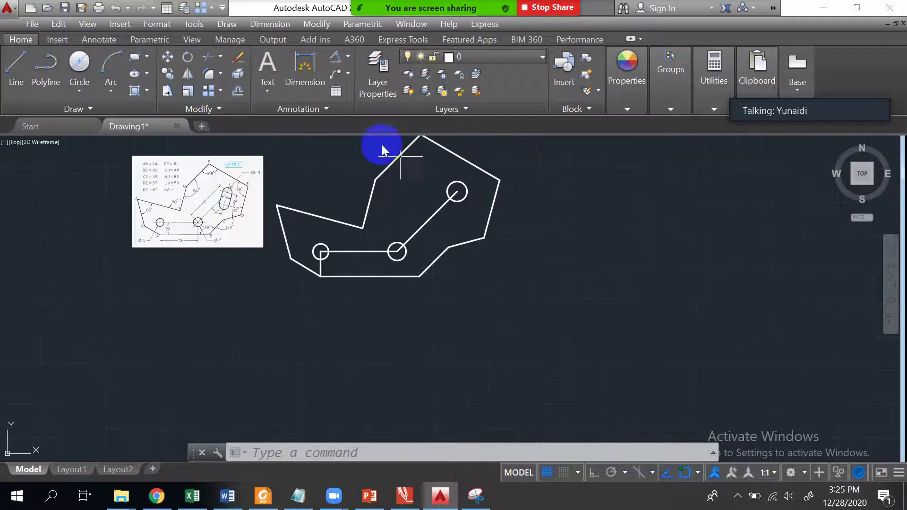
# - Start a line at the diameter 19 circle's centre and recentre the view
pyautogui.click(16, 66)
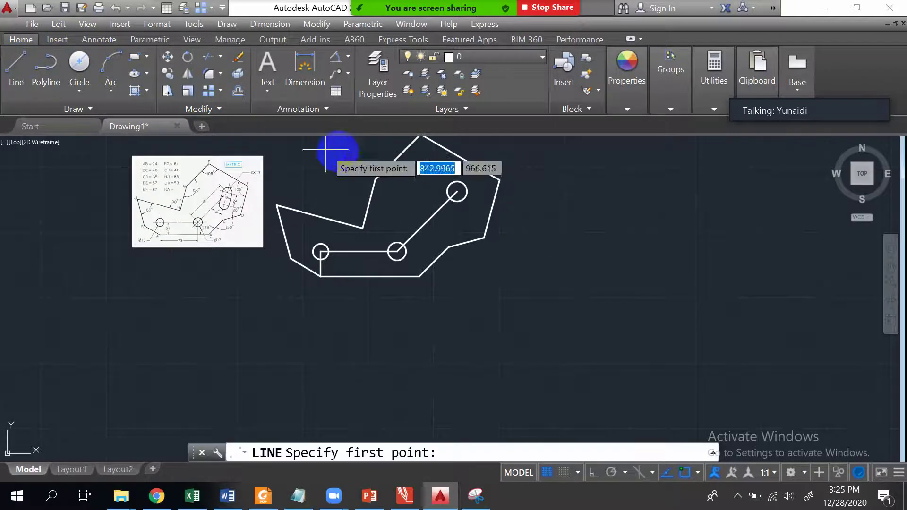
pyautogui.scroll(2, 456, 192)
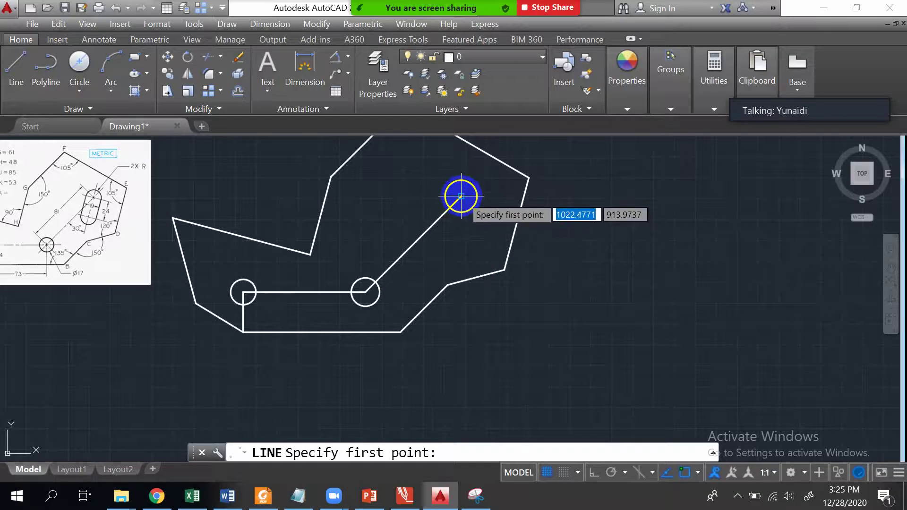
pyautogui.click(461, 195)
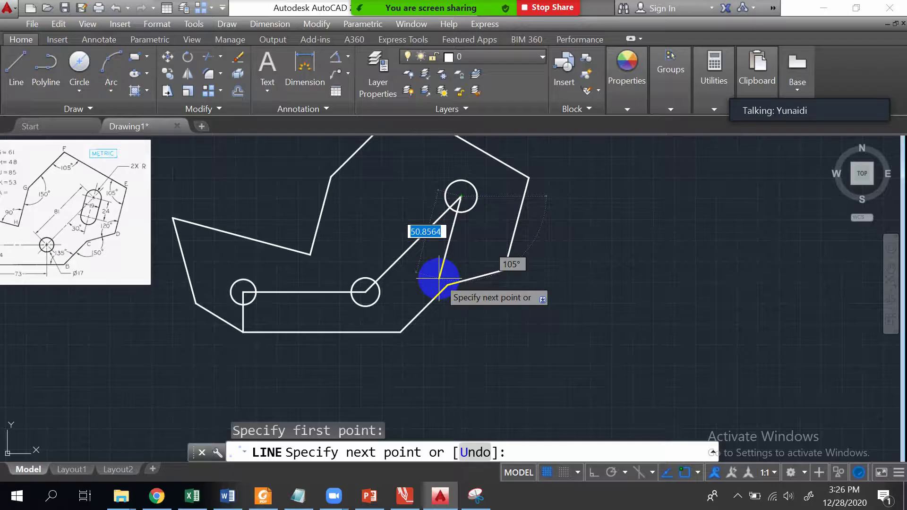
pyautogui.scroll(2, 33, 236)
pyautogui.scroll(2, 45, 229)
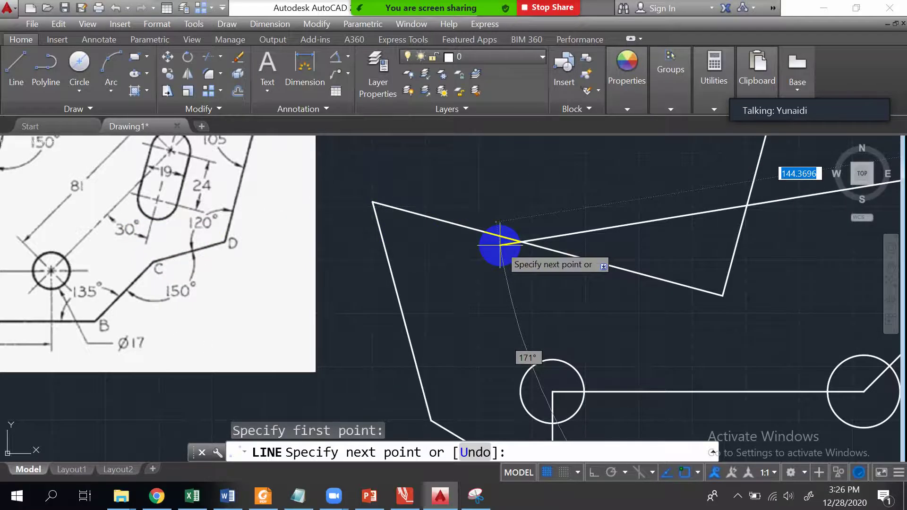
pyautogui.scroll(-3, 706, 207)
pyautogui.scroll(-2, 803, 218)
pyautogui.moveTo(805, 215)
pyautogui.mouseDown(button='middle')
pyautogui.moveTo(730, 195)
pyautogui.moveTo(601, 235)
pyautogui.mouseUp(button='middle')
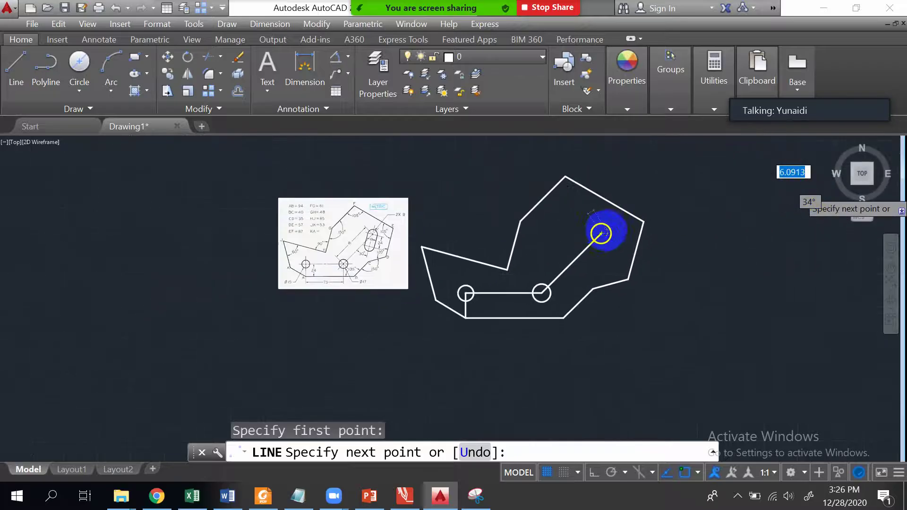
pyautogui.scroll(4, 610, 245)
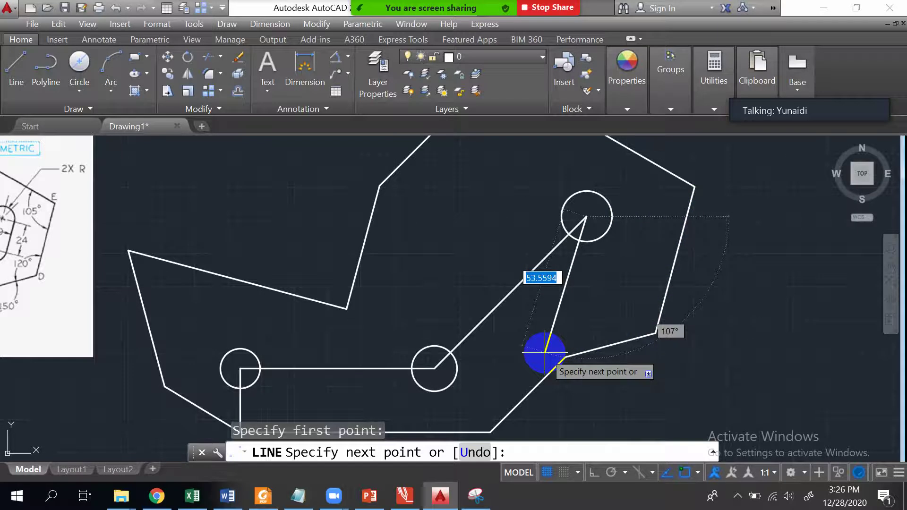
# - Complete the line as 24 units at -105° and end the command
pyautogui.write('@24')
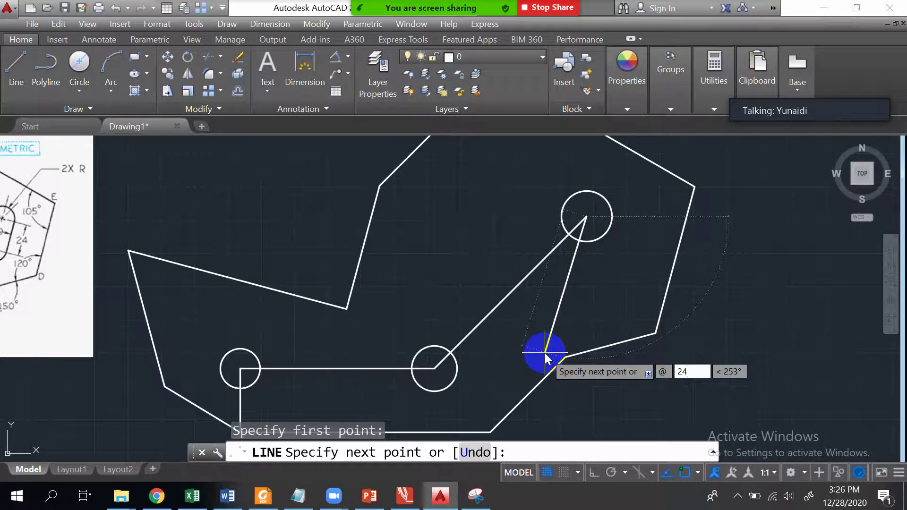
pyautogui.press('Tab')
pyautogui.write('-105')
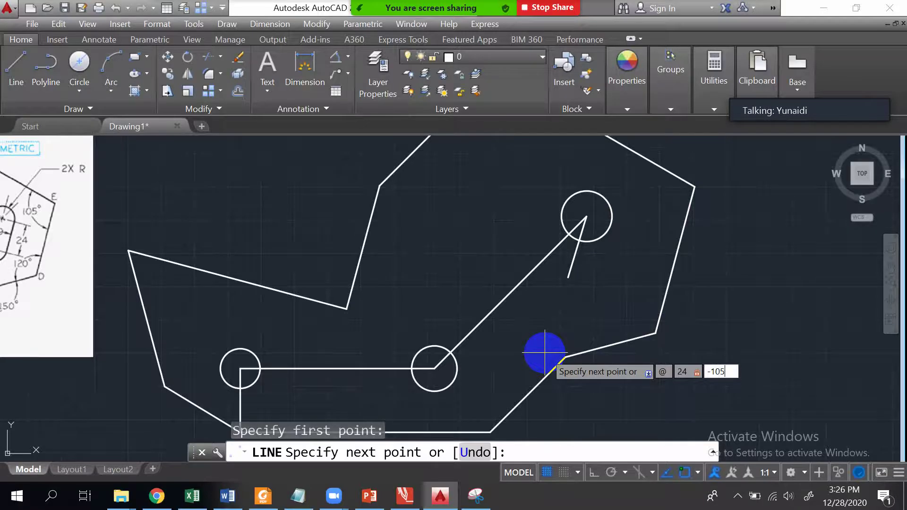
pyautogui.write('5')
pyautogui.press('Return')
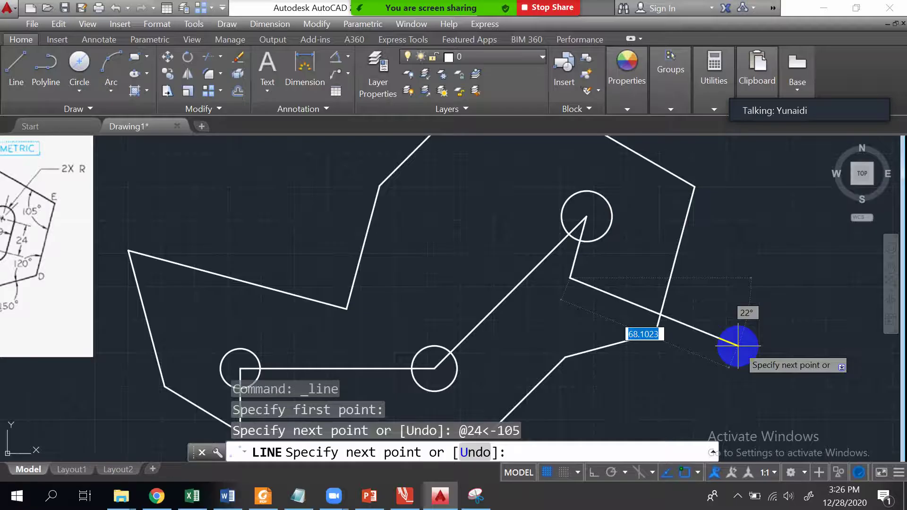
pyautogui.press('Escape')
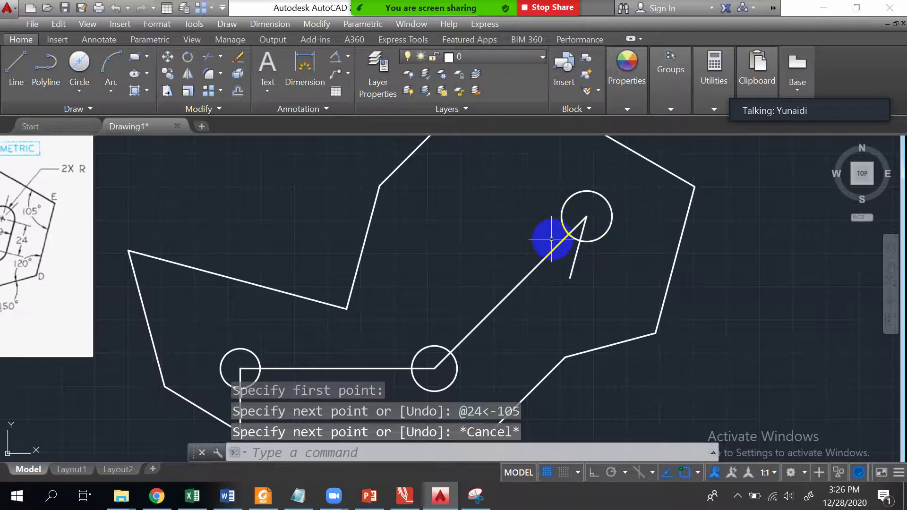
pyautogui.scroll(2, 567, 227)
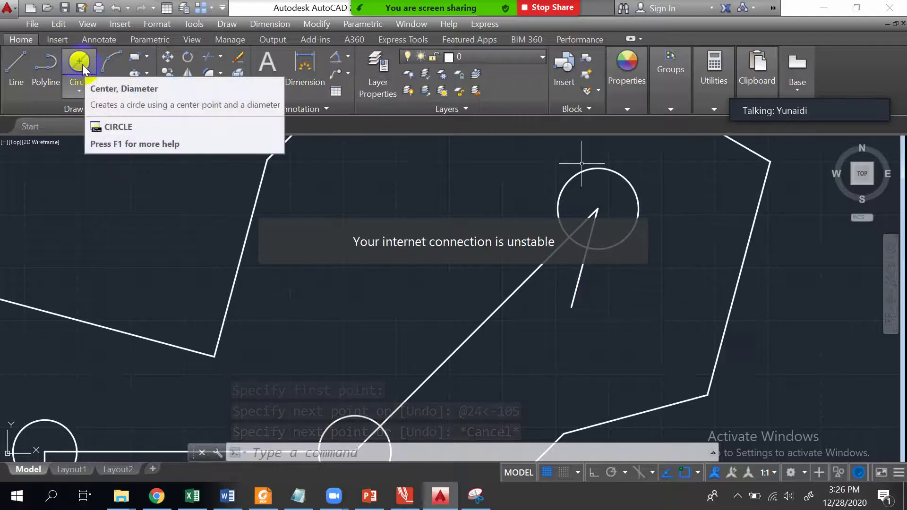
pyautogui.click(79, 90)
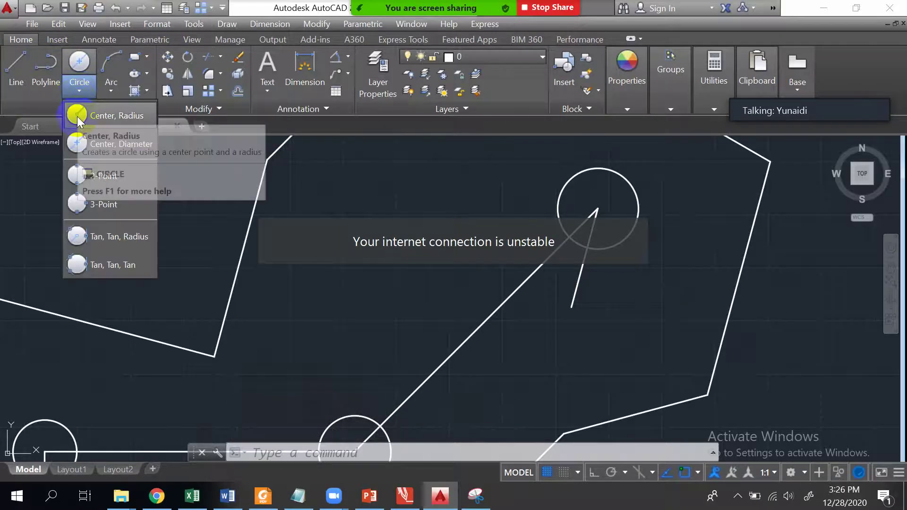
pyautogui.press('Escape')
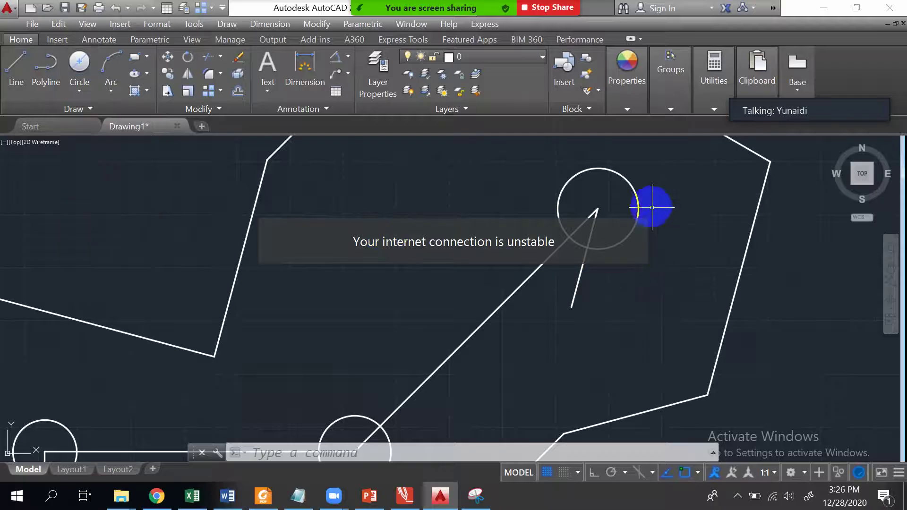
pyautogui.press('Escape')
pyautogui.press('Escape')
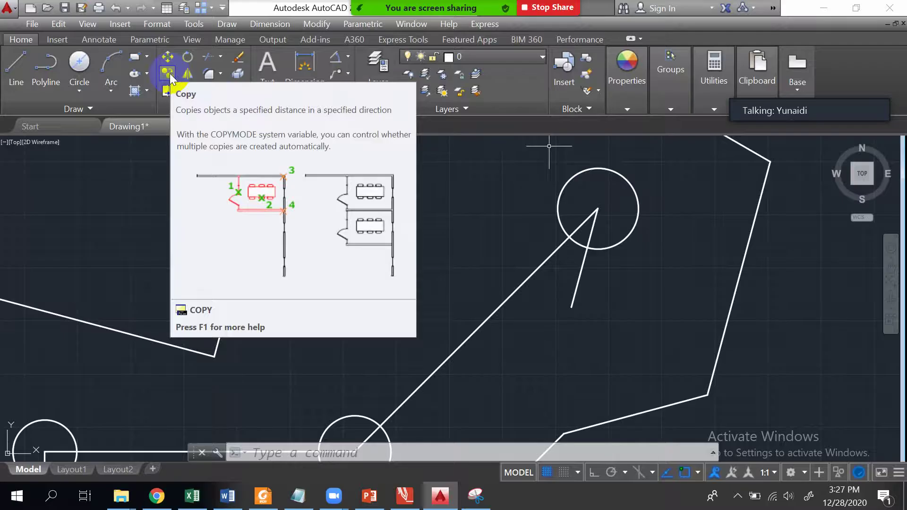
# - Copy the upper circle from its centre to the short line's lower endpoint
pyautogui.click(167, 73)
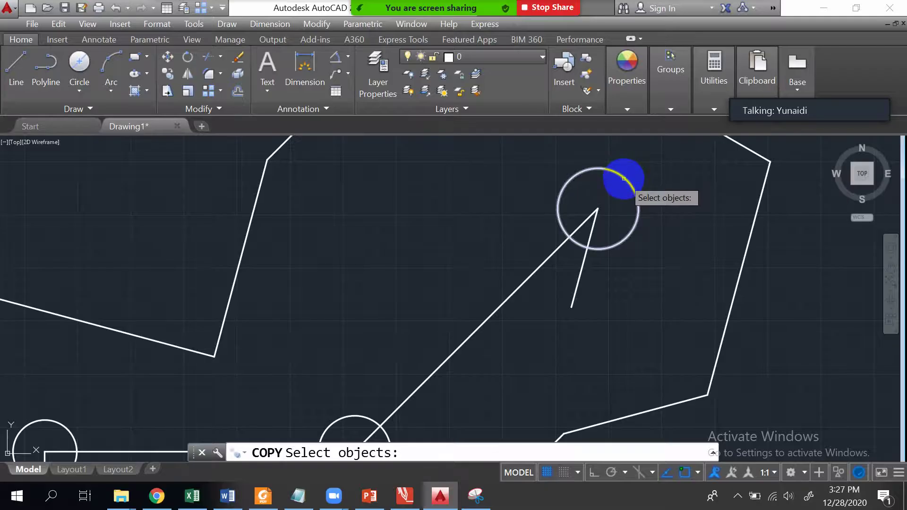
pyautogui.click(624, 178)
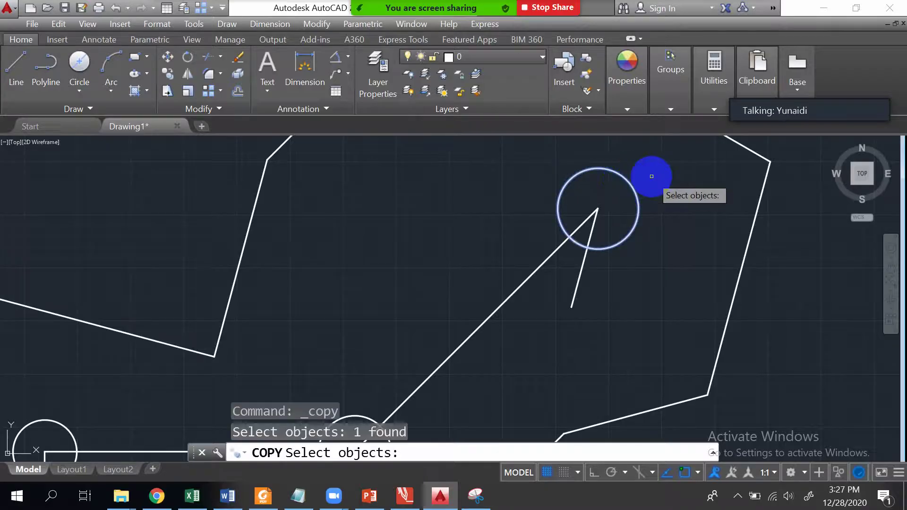
pyautogui.press('Return')
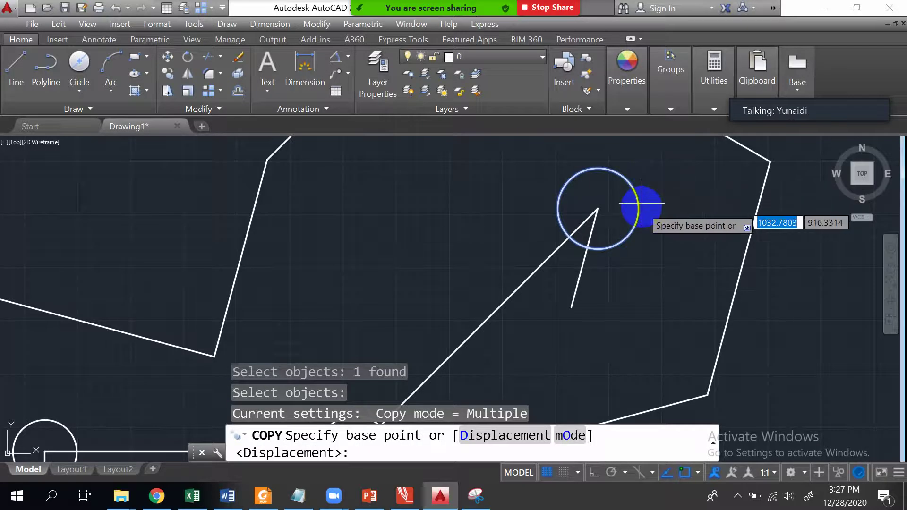
pyautogui.click(598, 208)
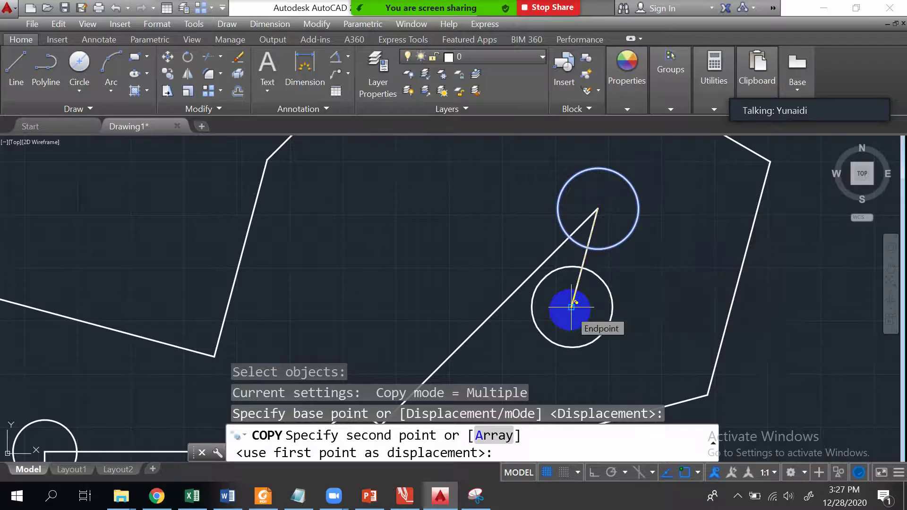
pyautogui.click(572, 308)
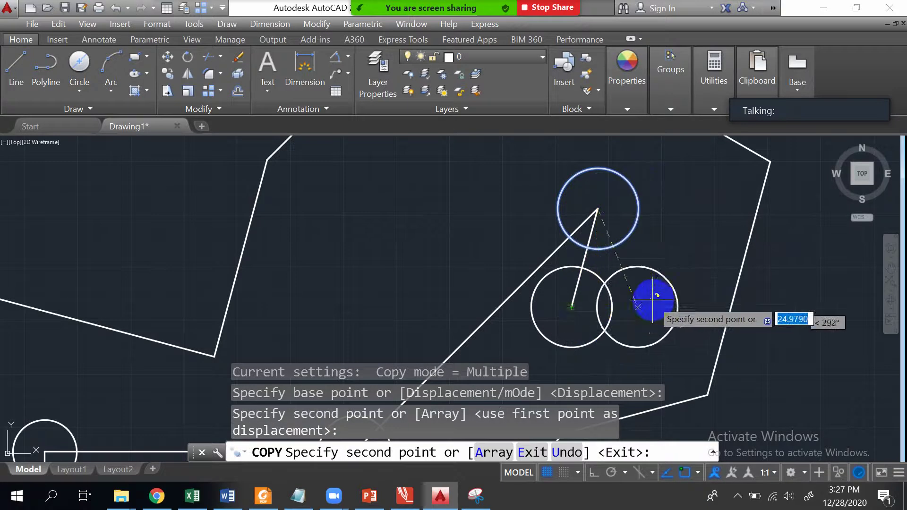
pyautogui.press('Escape')
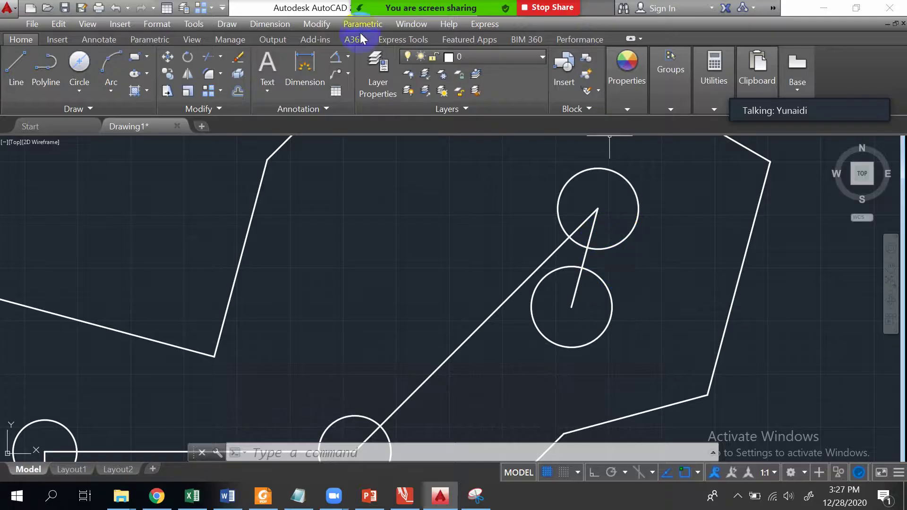
# - Begin copying the short angled line from the upper circle's centre, then cancel
pyautogui.scroll(-2, 266, 204)
pyautogui.scroll(-5, 264, 203)
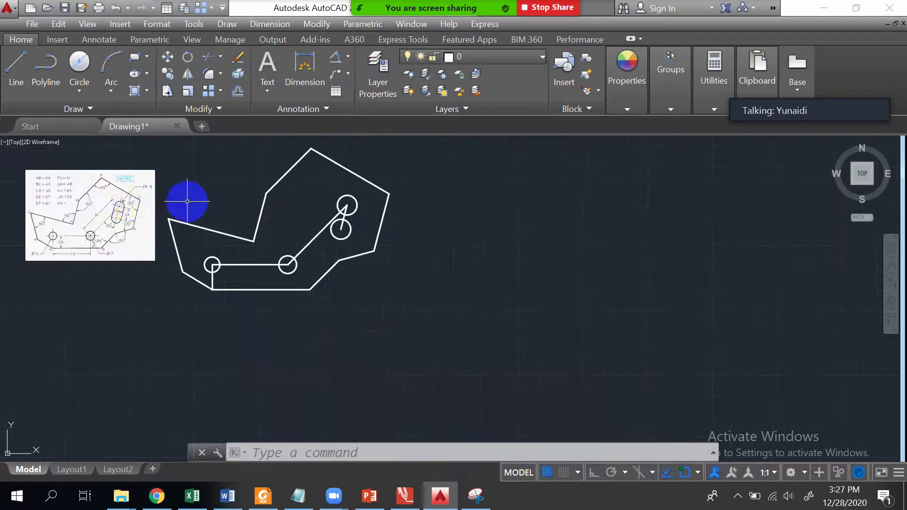
pyautogui.scroll(5, 93, 202)
pyautogui.scroll(3, 101, 204)
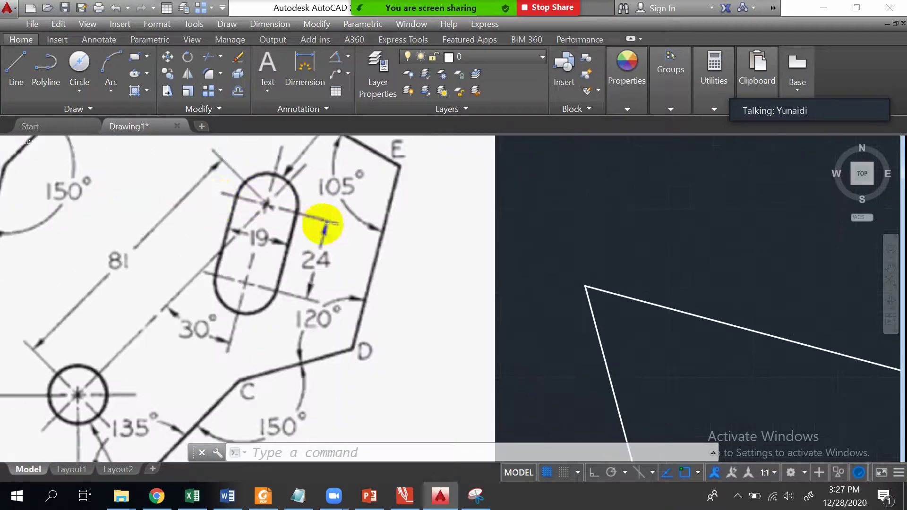
pyautogui.click(640, 238)
pyautogui.scroll(4, 871, 280)
pyautogui.scroll(-4, 871, 280)
pyautogui.scroll(-5, 845, 292)
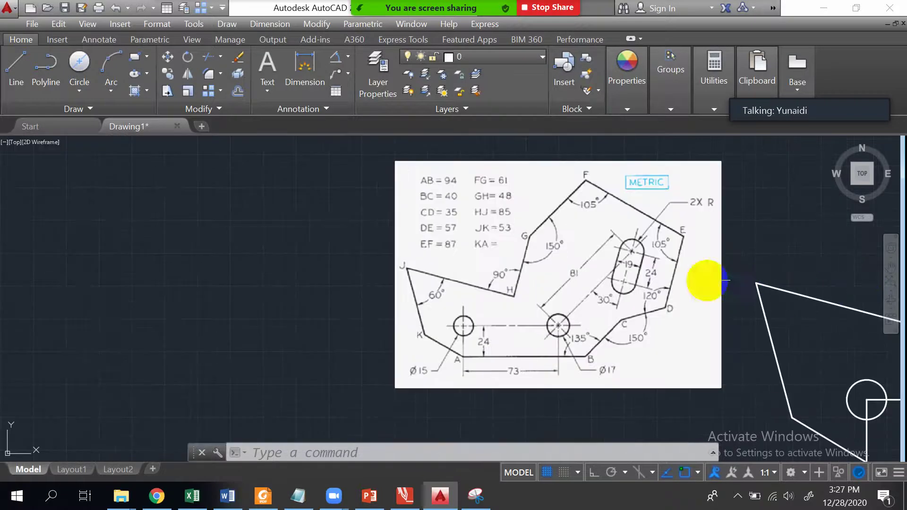
pyautogui.scroll(-6, 787, 298)
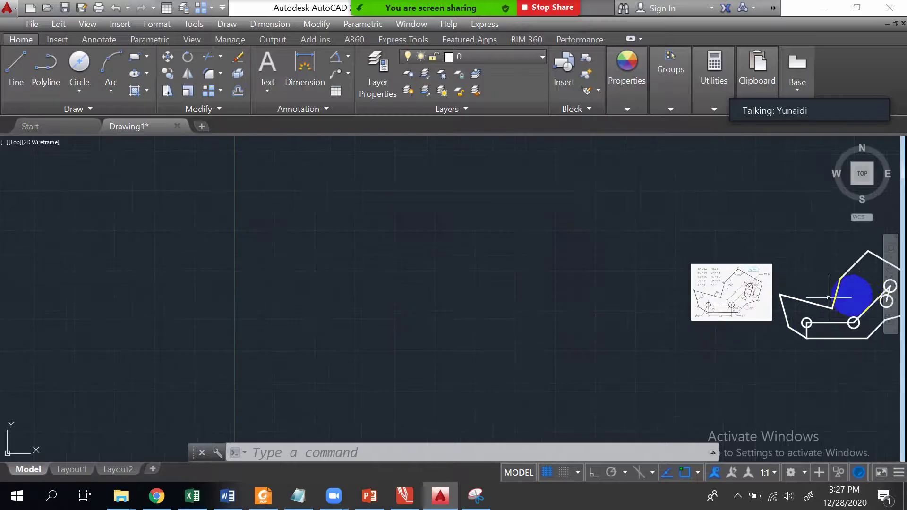
pyautogui.scroll(-4, 868, 293)
pyautogui.scroll(5, 879, 291)
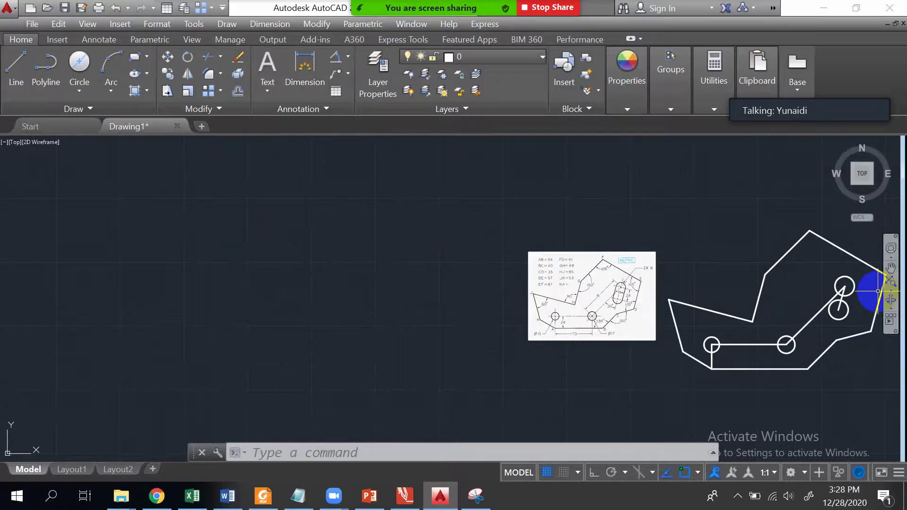
pyautogui.scroll(1, 867, 290)
pyautogui.scroll(3, 867, 292)
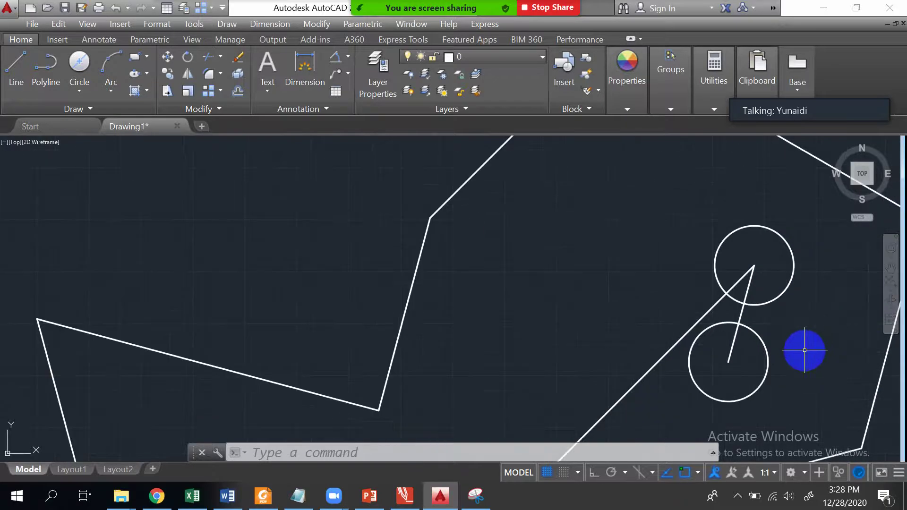
pyautogui.click(172, 77)
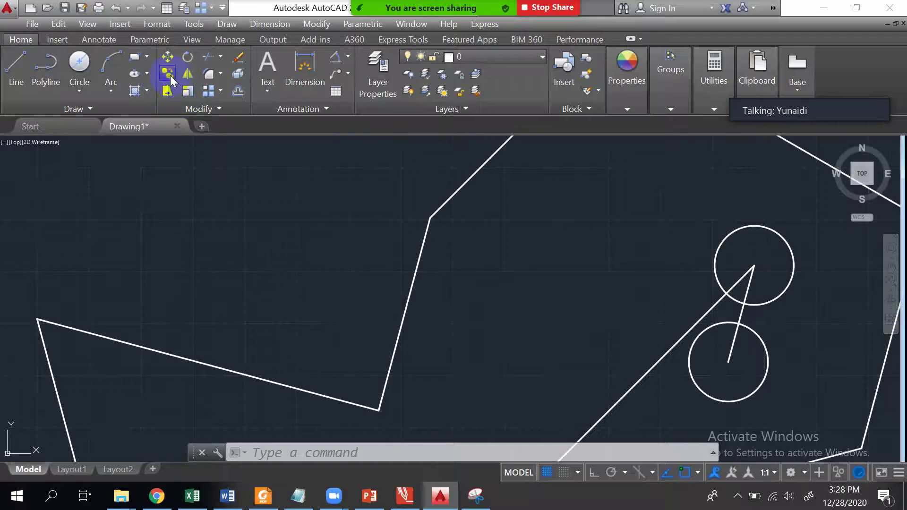
pyautogui.click(741, 312)
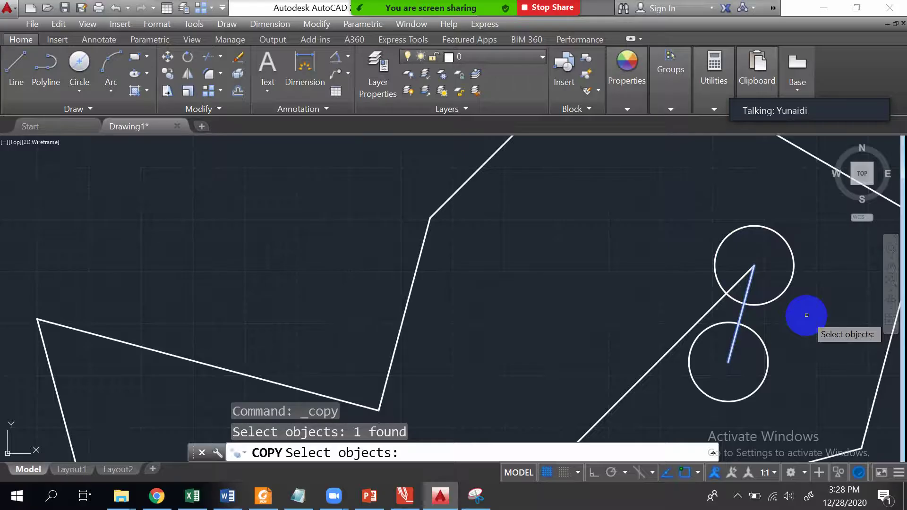
pyautogui.press('Return')
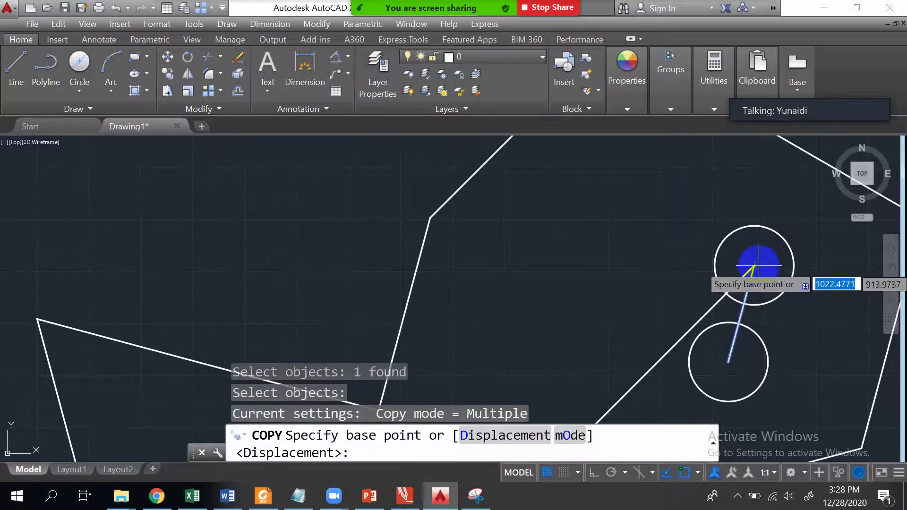
pyautogui.click(755, 264)
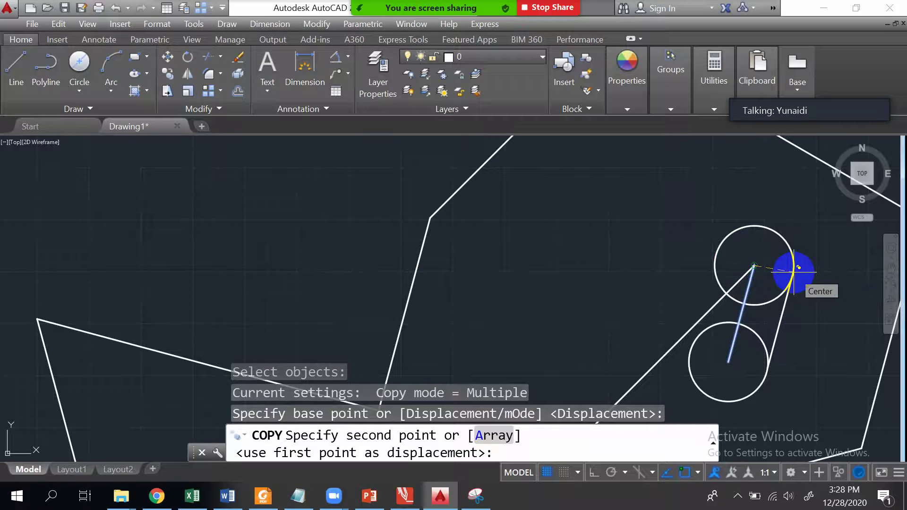
pyautogui.press('Escape')
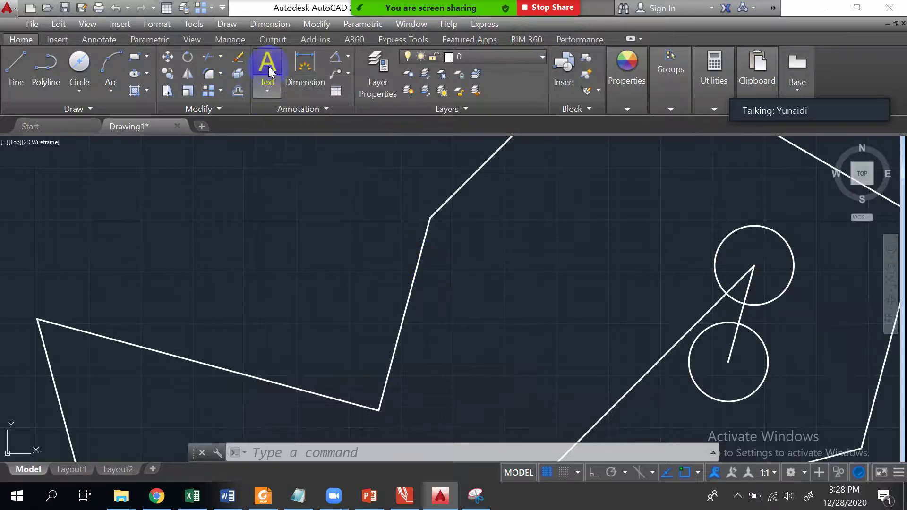
pyautogui.click(269, 89)
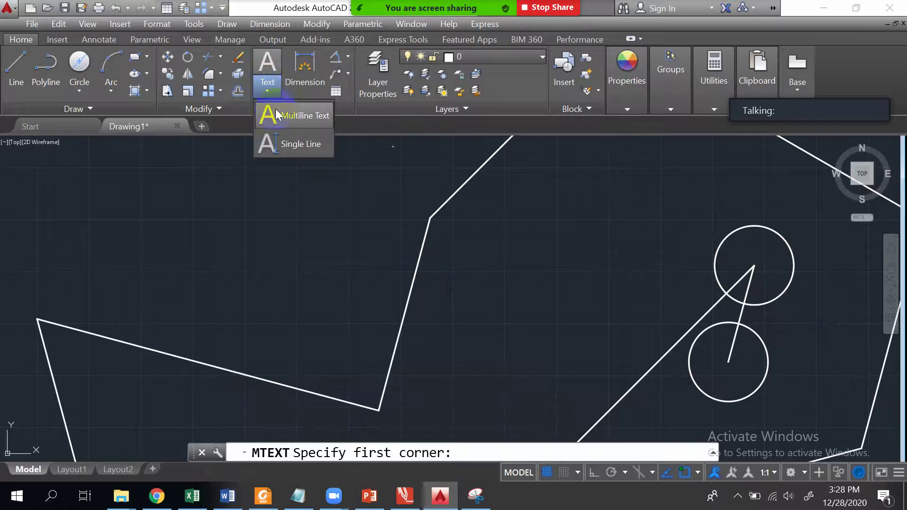
pyautogui.click(177, 210)
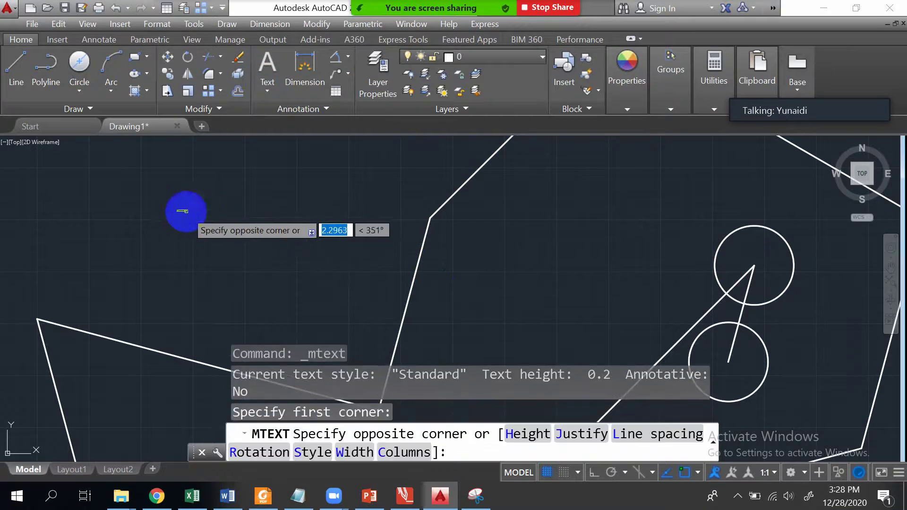
pyautogui.click(385, 270)
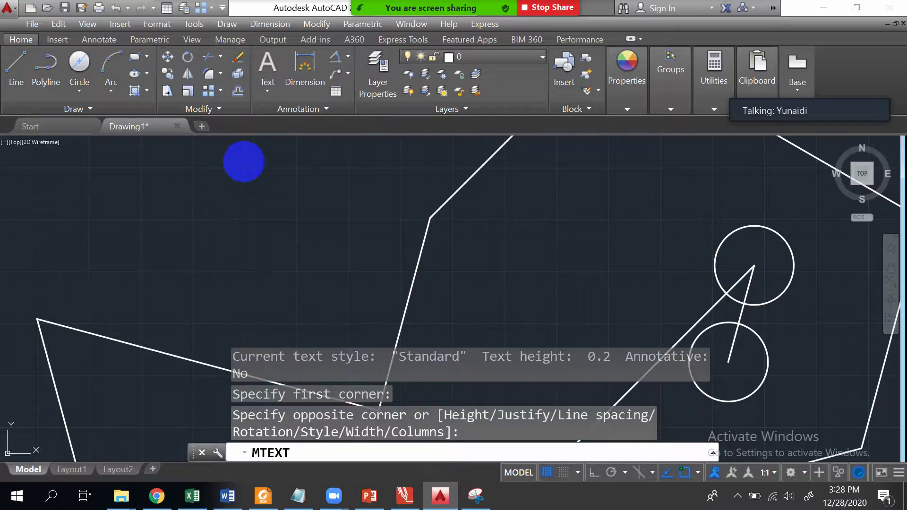
pyautogui.click(243, 161)
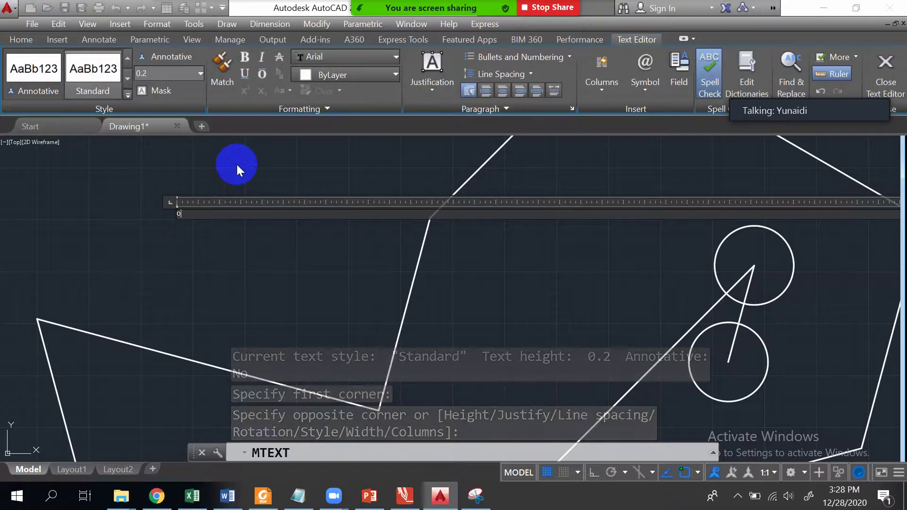
pyautogui.write('object')
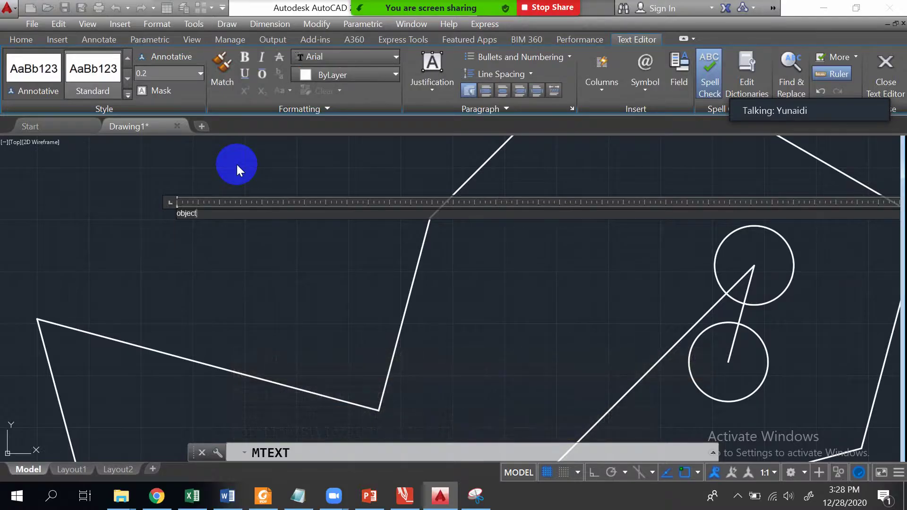
pyautogui.write(' snap')
pyautogui.moveTo(230, 211); pyautogui.dragTo(144, 208)
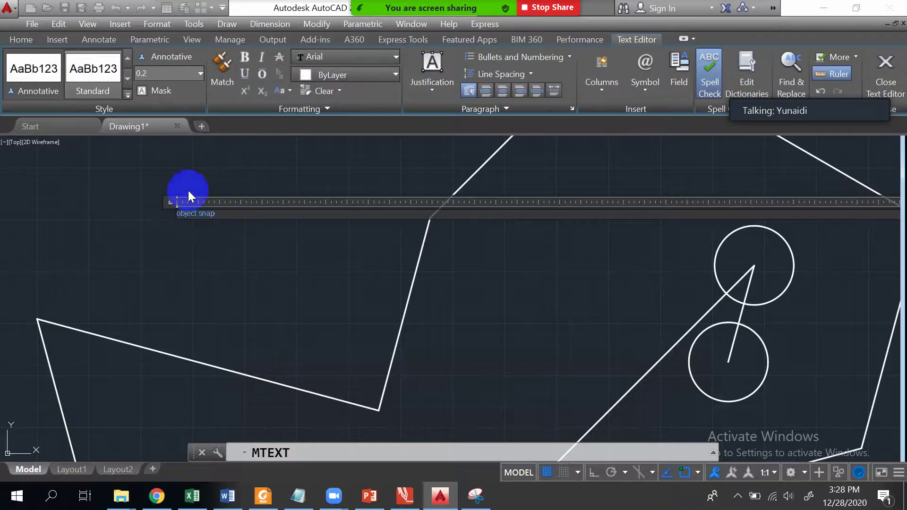
pyautogui.click(203, 77)
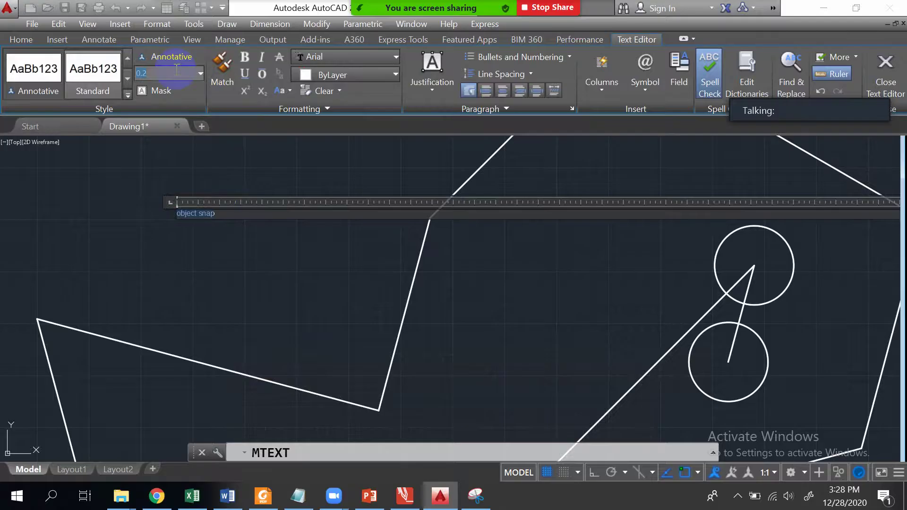
pyautogui.write('3')
pyautogui.press('Return')
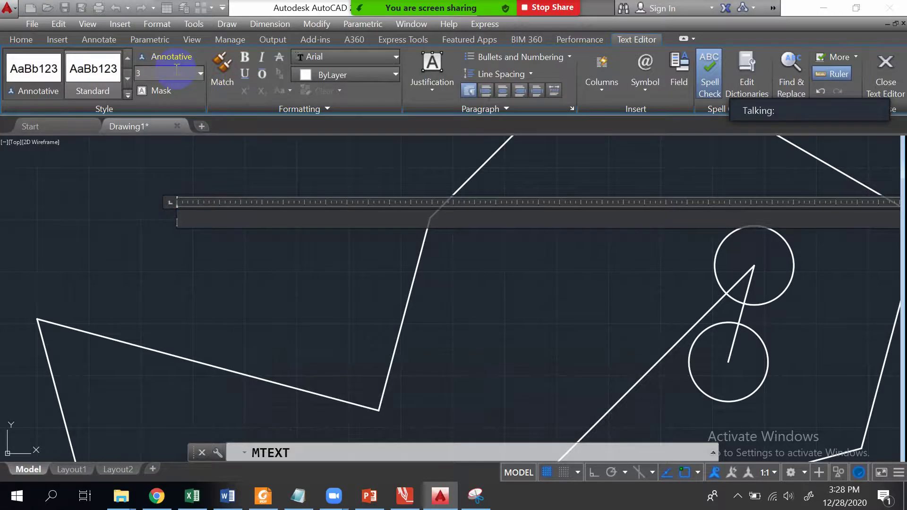
pyautogui.click(228, 294)
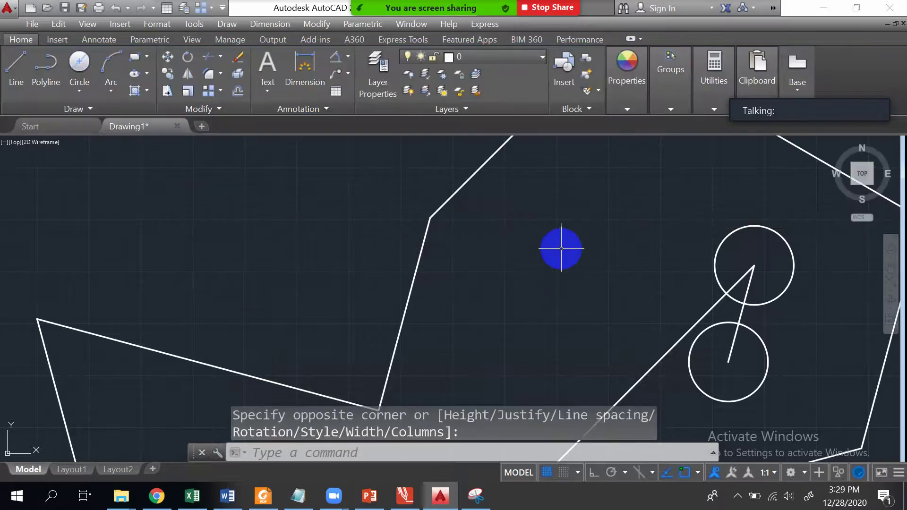
pyautogui.scroll(-5, 313, 205)
# - Begin a height-1 single-line text above the plate's left part, then cancel that attempt
pyautogui.scroll(-2, 314, 205)
pyautogui.scroll(4, 314, 206)
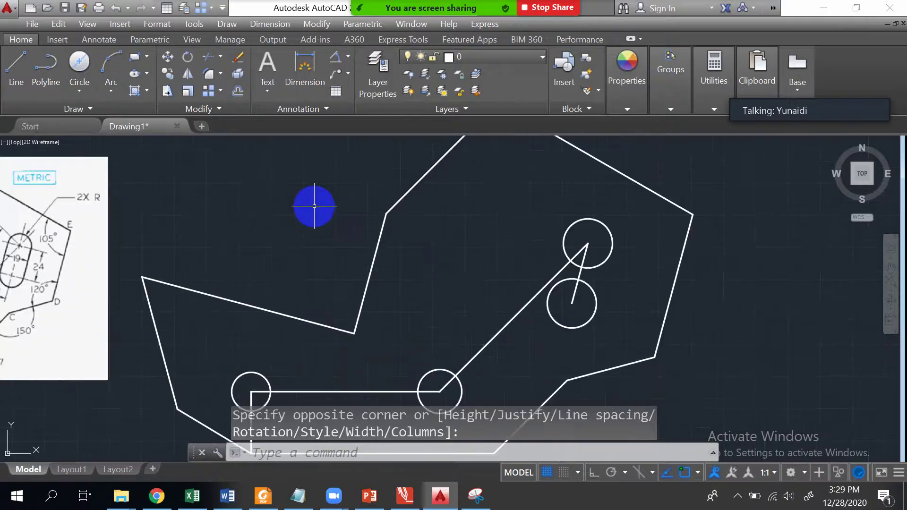
pyautogui.click(269, 87)
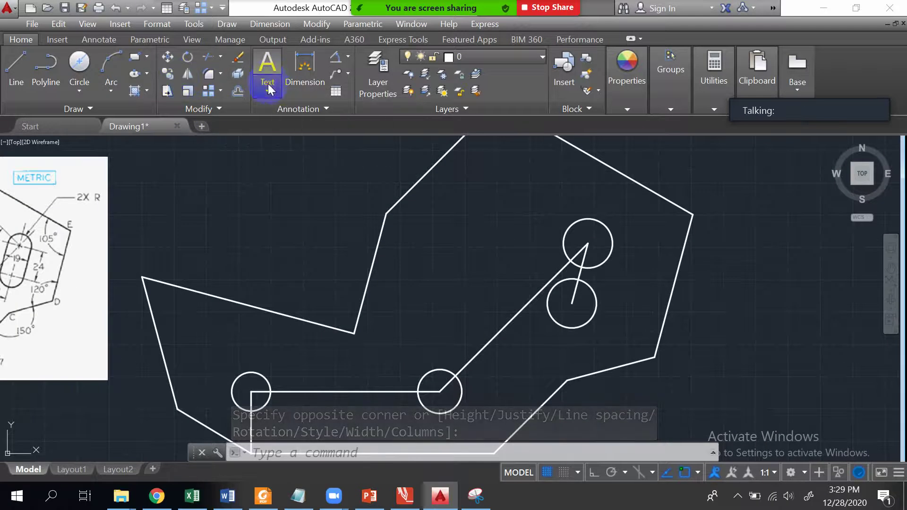
pyautogui.click(284, 146)
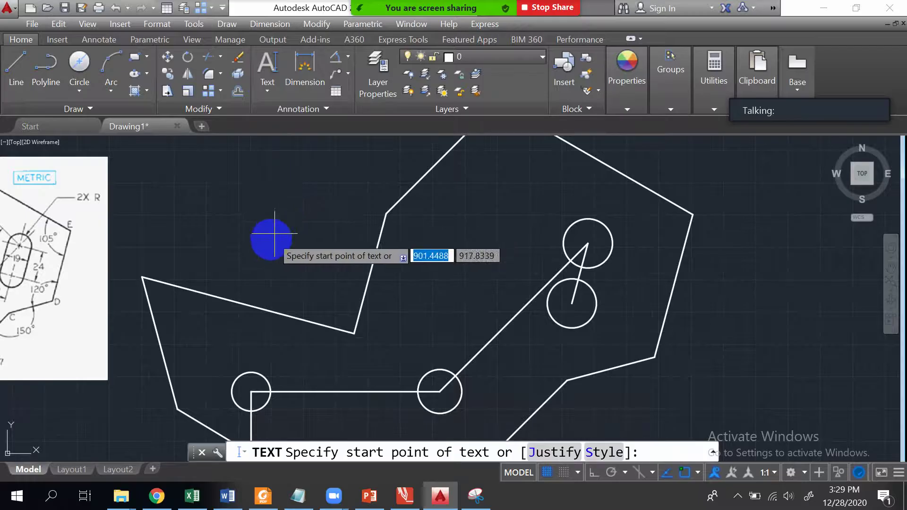
pyautogui.click(270, 226)
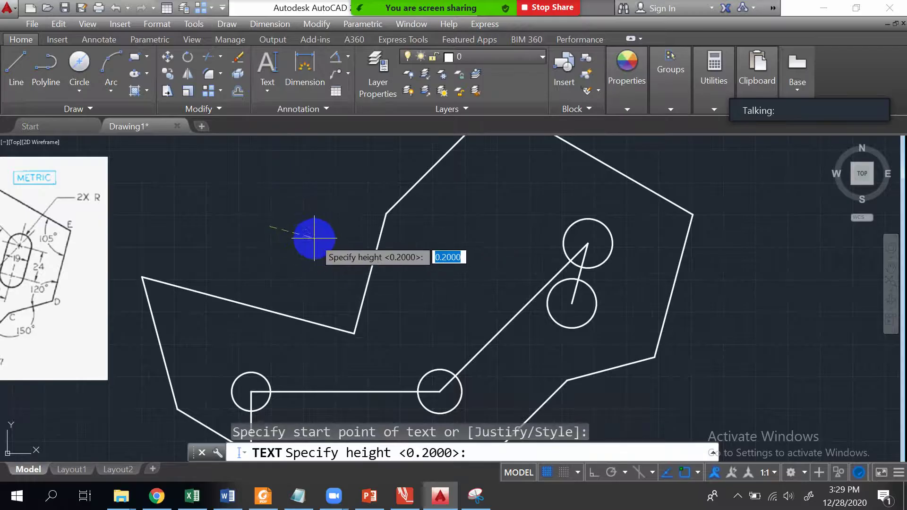
pyautogui.click(475, 454)
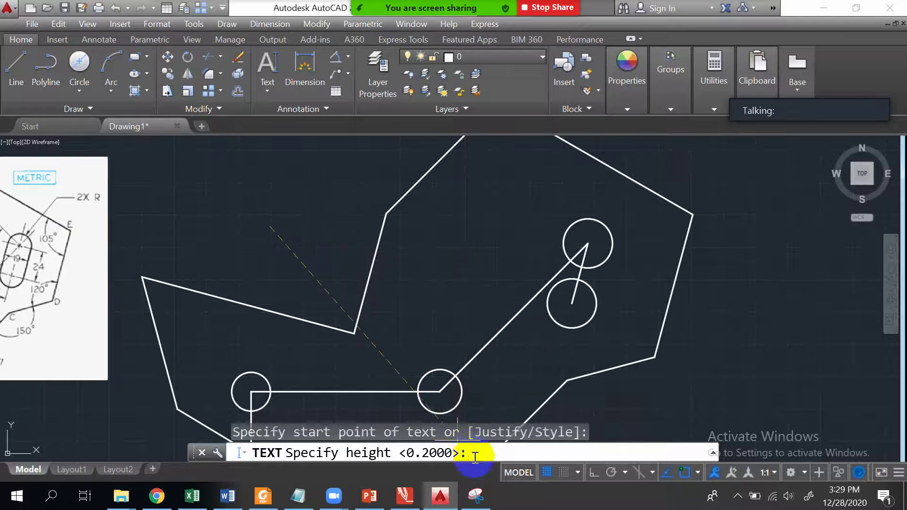
pyautogui.write('1')
pyautogui.press('Return')
pyautogui.write('ob')
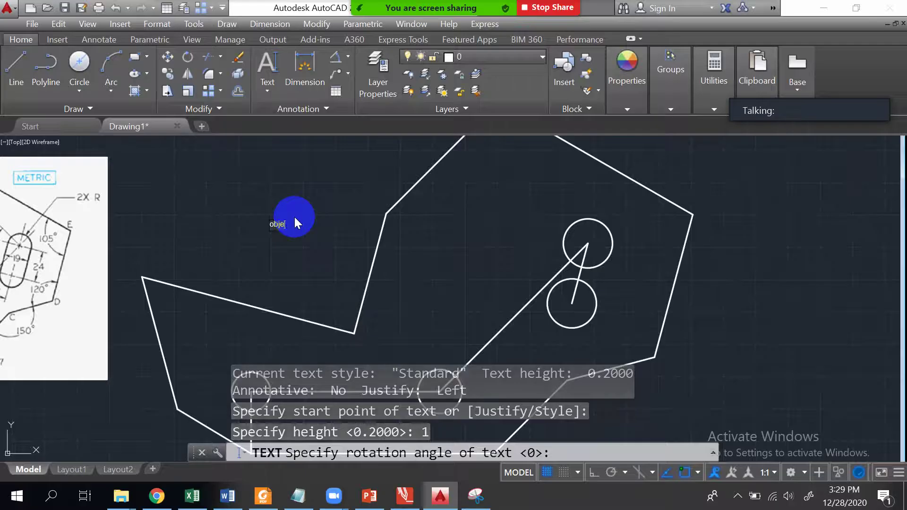
pyautogui.write('ject s')
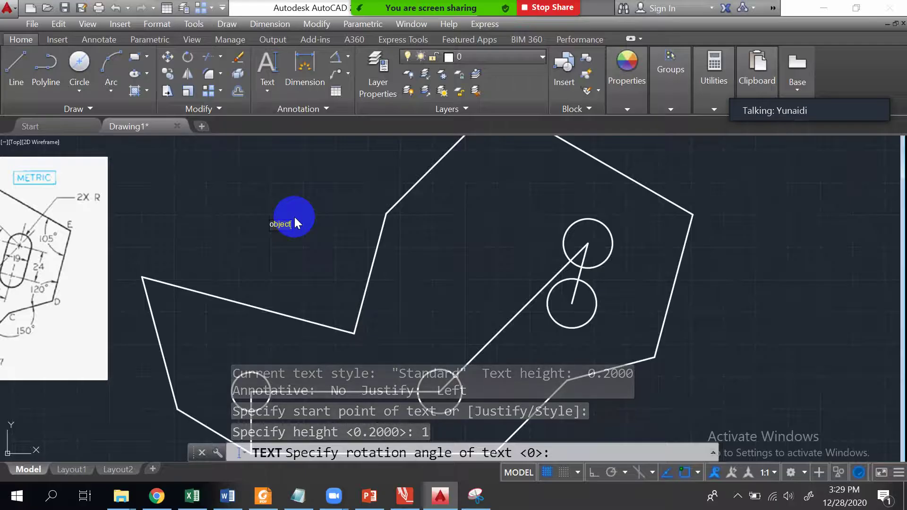
pyautogui.write('nap')
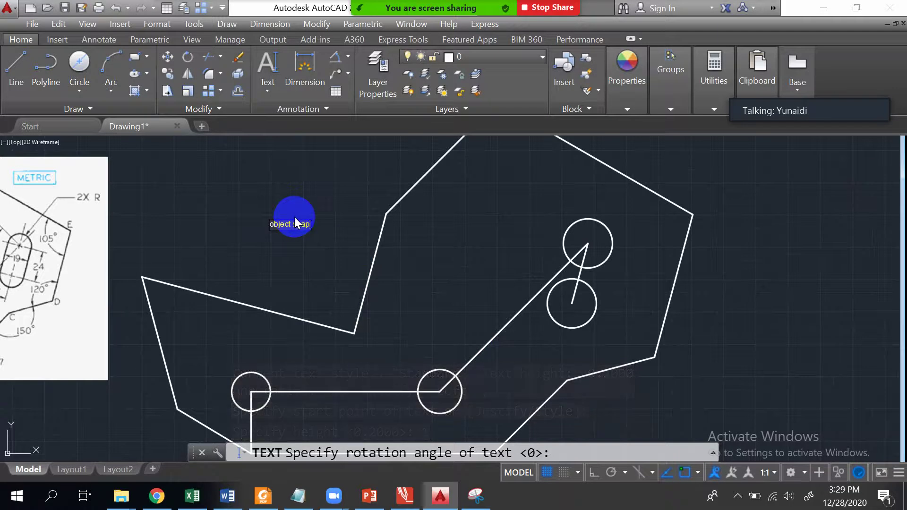
pyautogui.press('Escape')
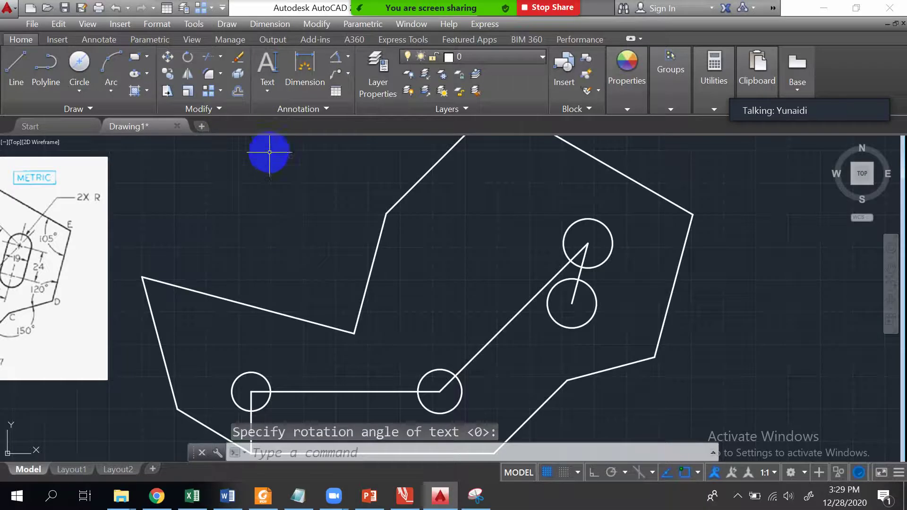
# - Place the note 'object snap' at height 1 and rotation 0 above the plate outline
pyautogui.click(271, 74)
pyautogui.click(274, 193)
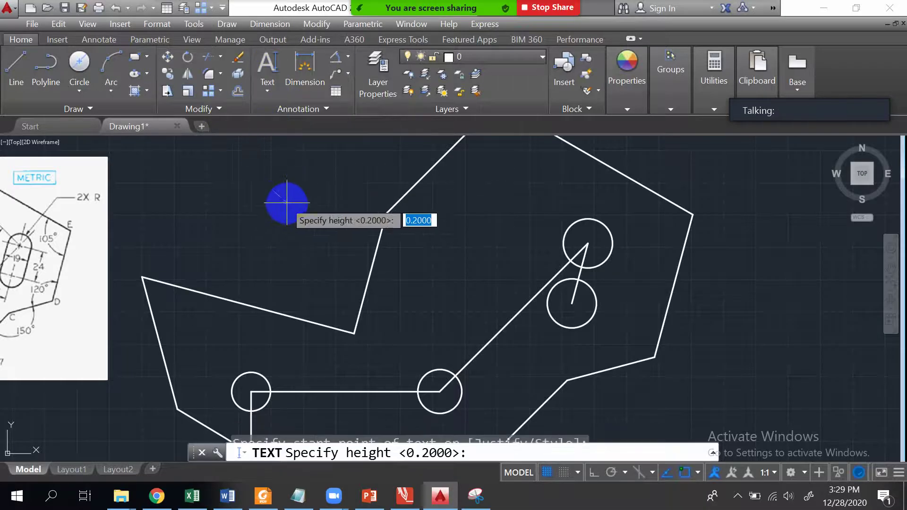
pyautogui.write('1')
pyautogui.press('Return')
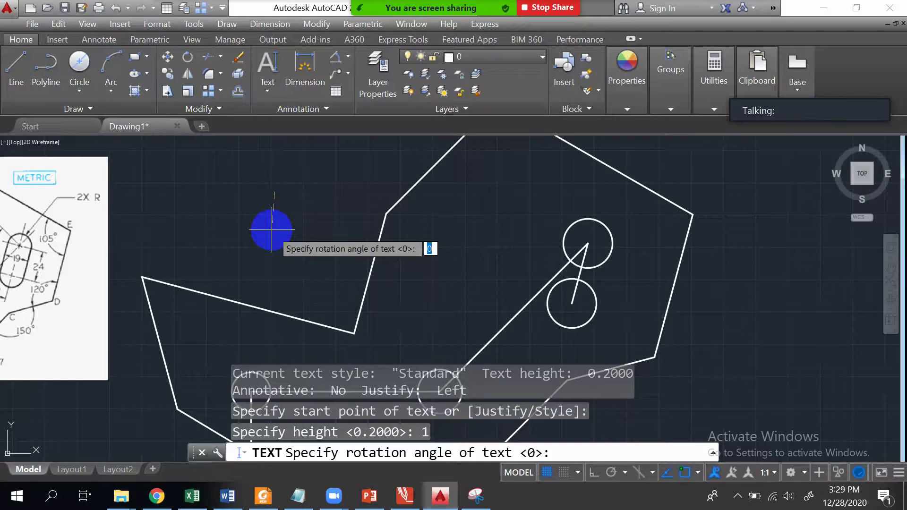
pyautogui.press('Return')
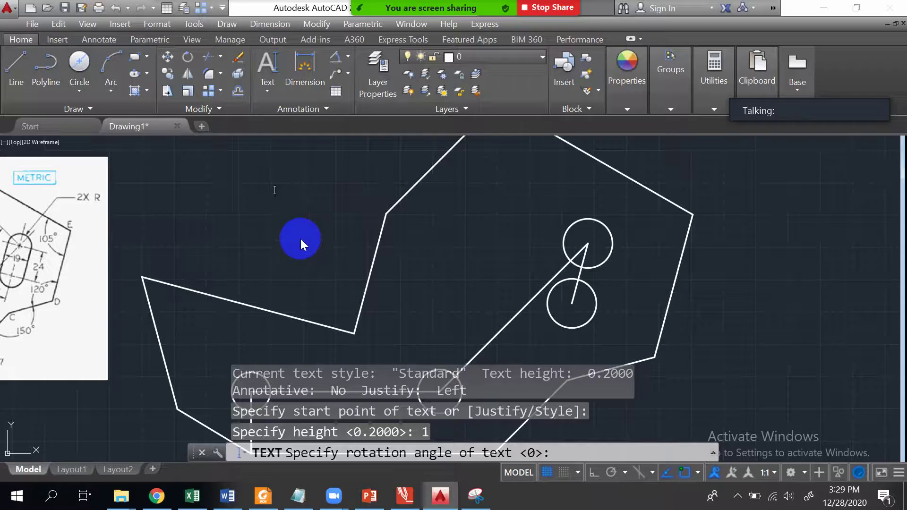
pyautogui.write('object')
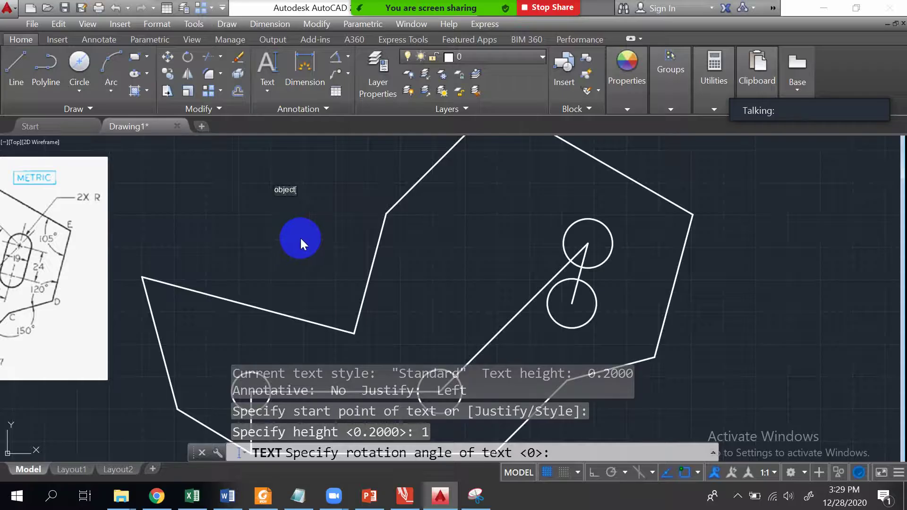
pyautogui.write(' snap')
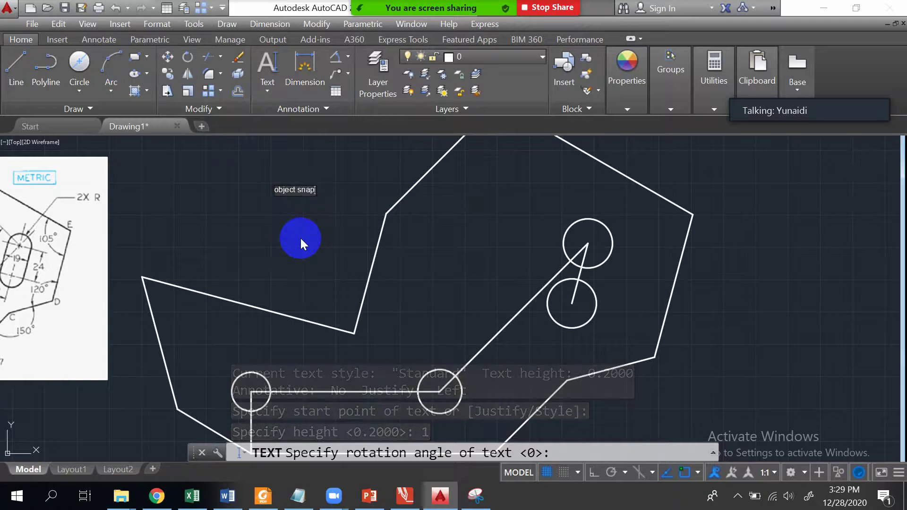
pyautogui.press('Return')
pyautogui.press('Return')
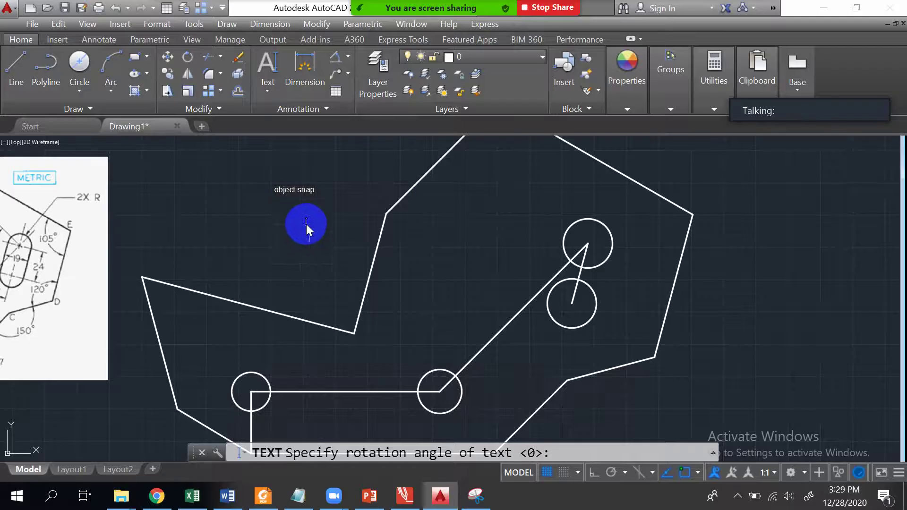
pyautogui.scroll(4, 293, 191)
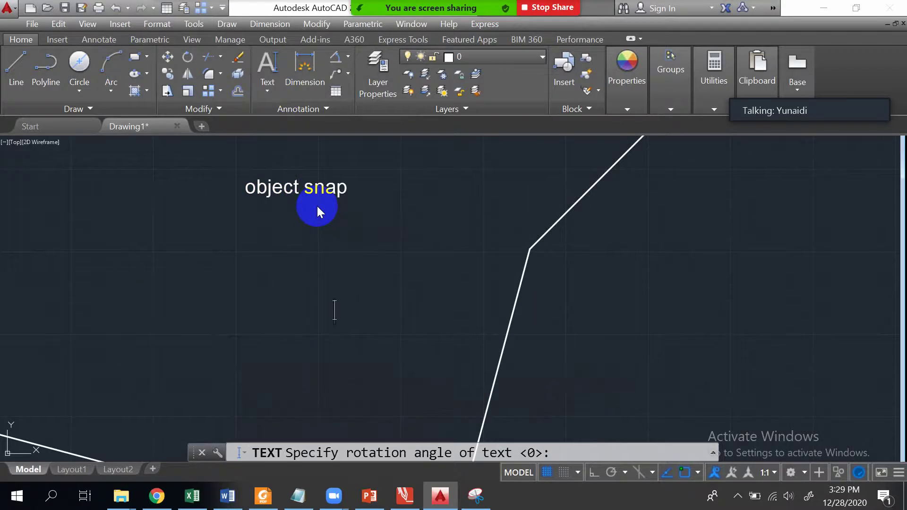
pyautogui.scroll(-2, 317, 205)
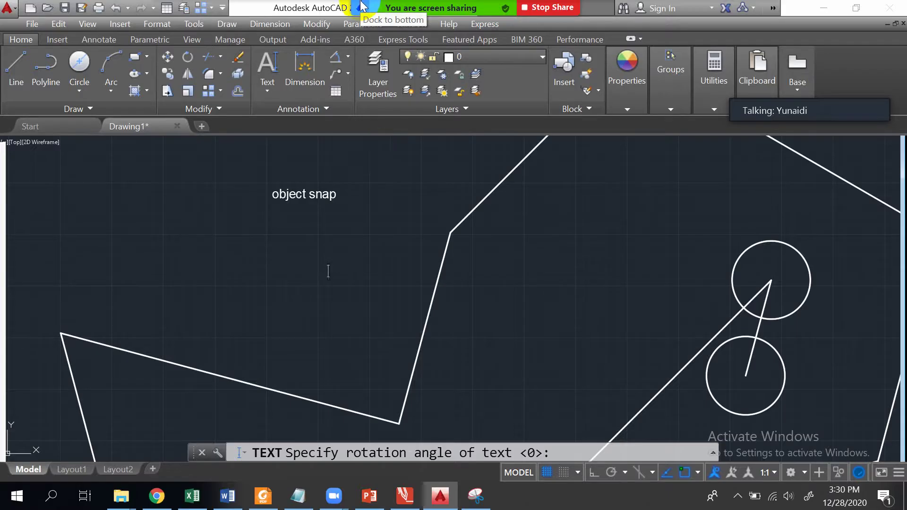
# - Exit text entry, leaving the vertical 'object snap' label, then enter -TOOLBAR
pyautogui.press('Return')
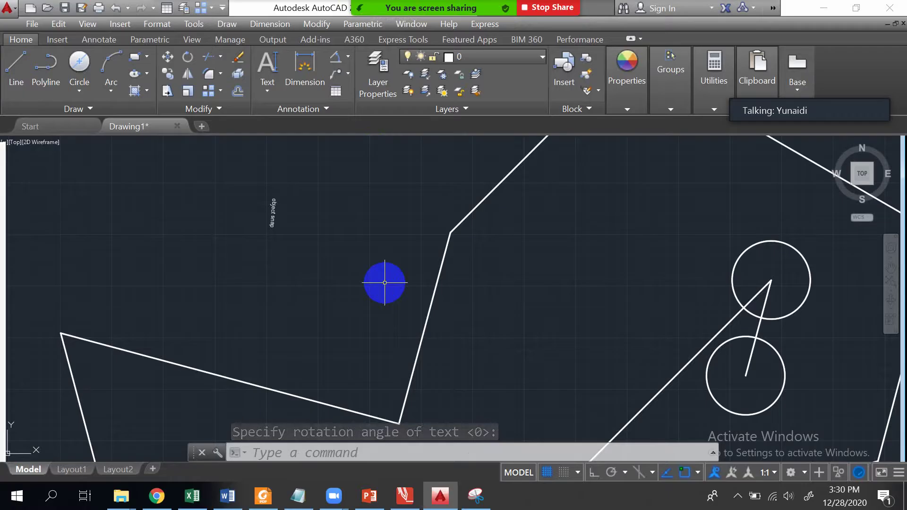
pyautogui.write('-TOOLBAR')
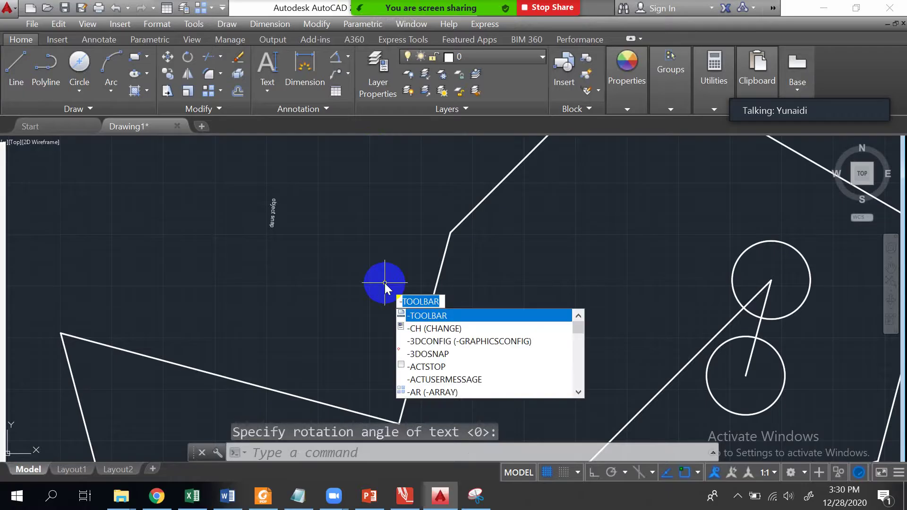
pyautogui.write('t')
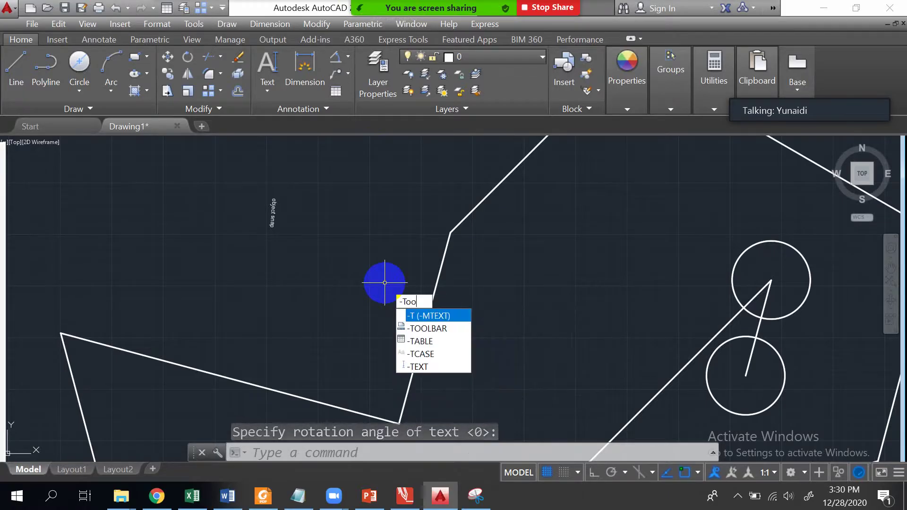
pyautogui.write('oolbar')
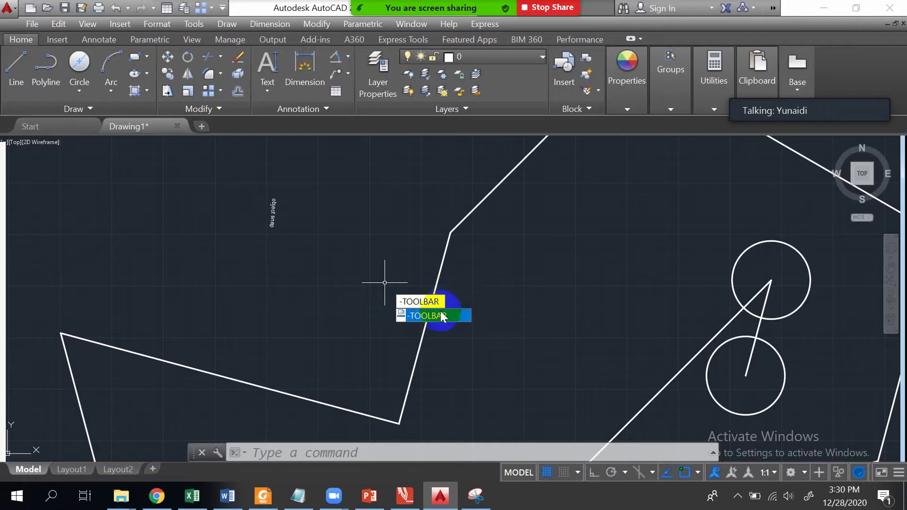
# - Show the Draw toolbar as a floating toolbar using the -TOOLBAR command
pyautogui.click(443, 316)
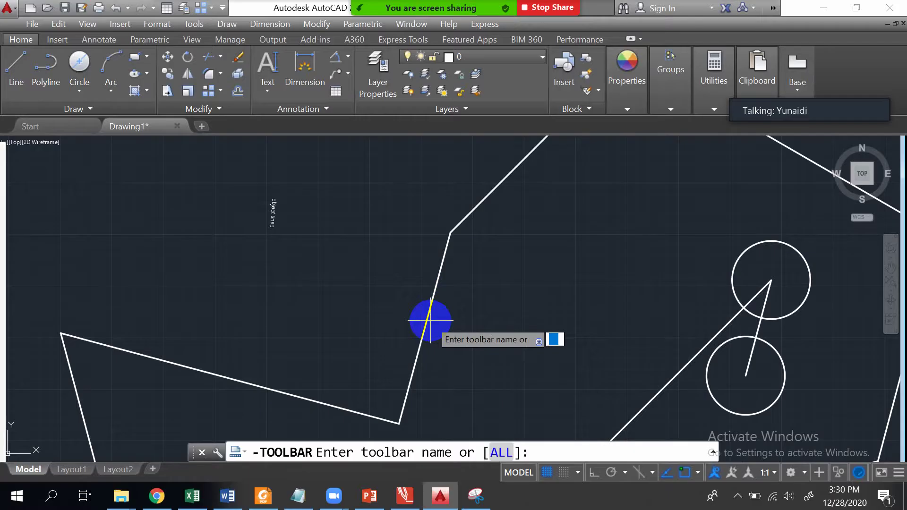
pyautogui.write('d')
pyautogui.write('aw')
pyautogui.press('BackSpace')
pyautogui.press('BackSpace')
pyautogui.write('aw')
pyautogui.press('Return')
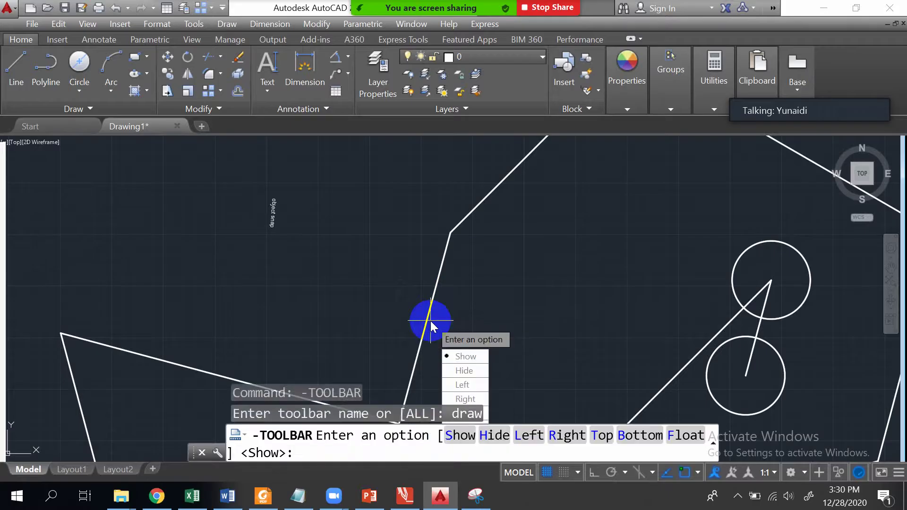
pyautogui.click(459, 357)
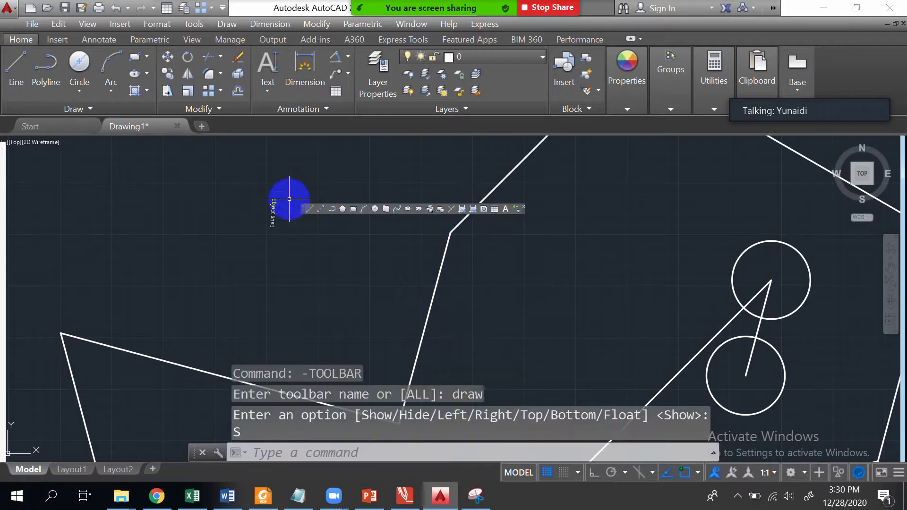
# - Turn on the Object Snap toolbar and place it on the canvas below the Draw toolbar
pyautogui.rightClick(322, 209)
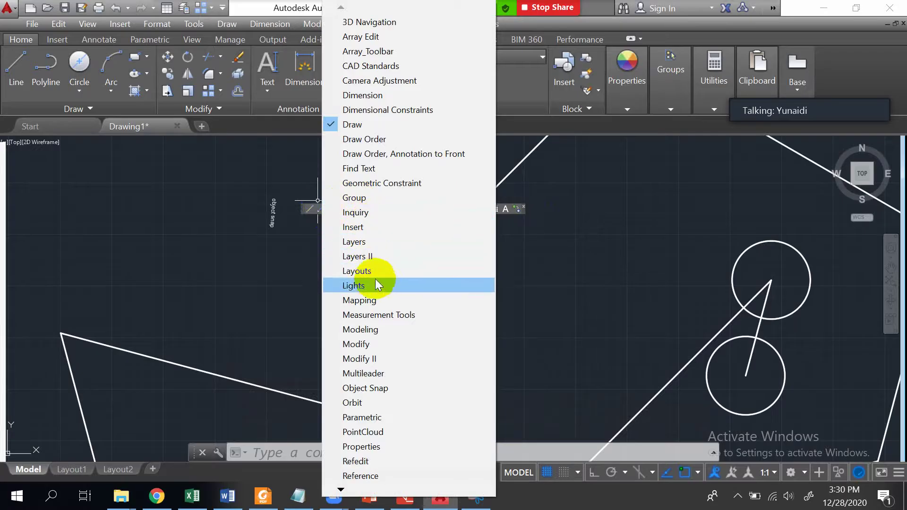
pyautogui.click(336, 388)
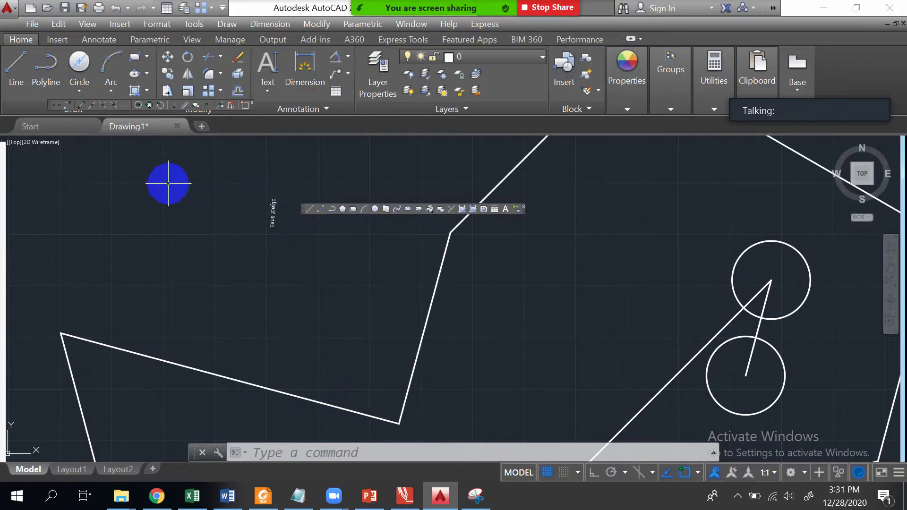
pyautogui.moveTo(51, 104)
pyautogui.mouseDown()
pyautogui.moveTo(365, 228)
pyautogui.moveTo(382, 251)
pyautogui.mouseUp()
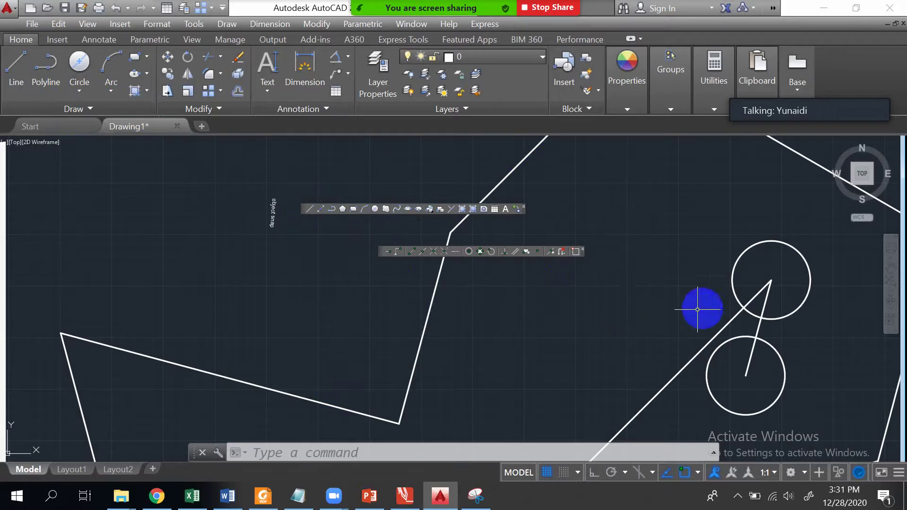
pyautogui.click(442, 257)
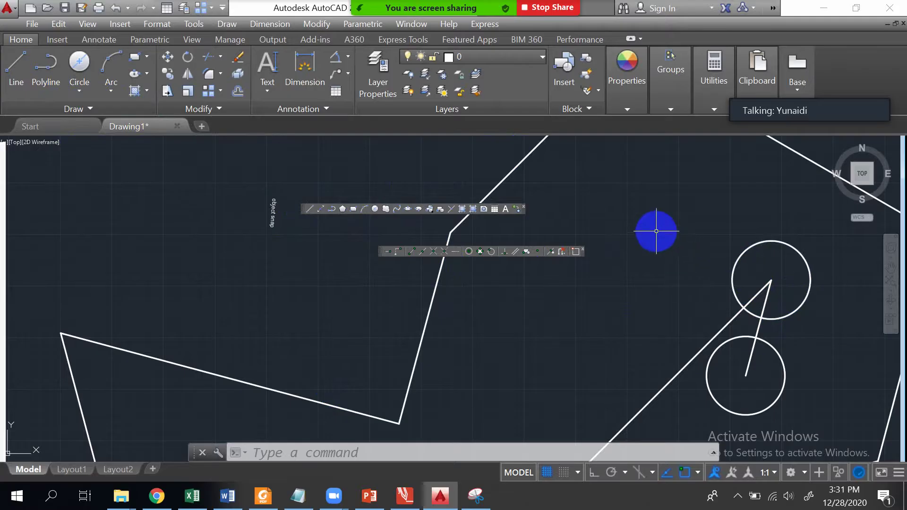
# - Draw a line tangent to the left sides of the upper and lower slot circles
pyautogui.click(14, 72)
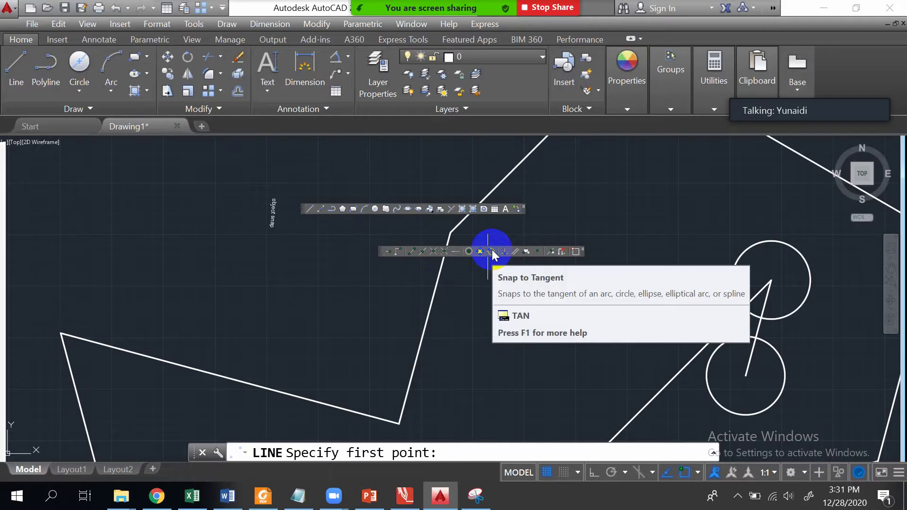
pyautogui.click(492, 252)
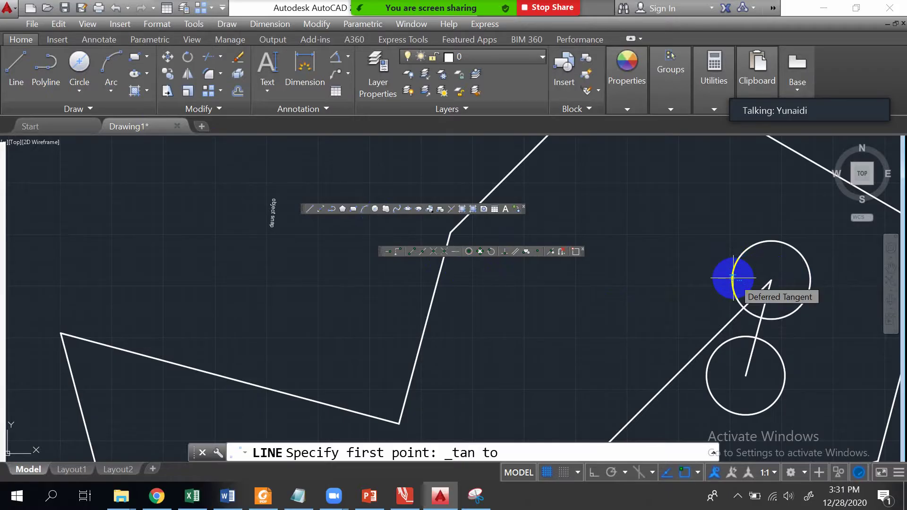
pyautogui.click(733, 279)
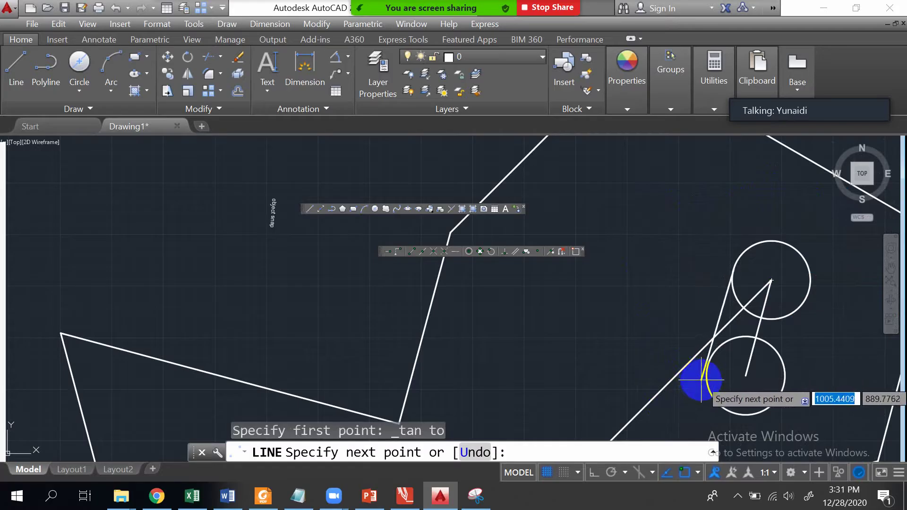
pyautogui.click(491, 252)
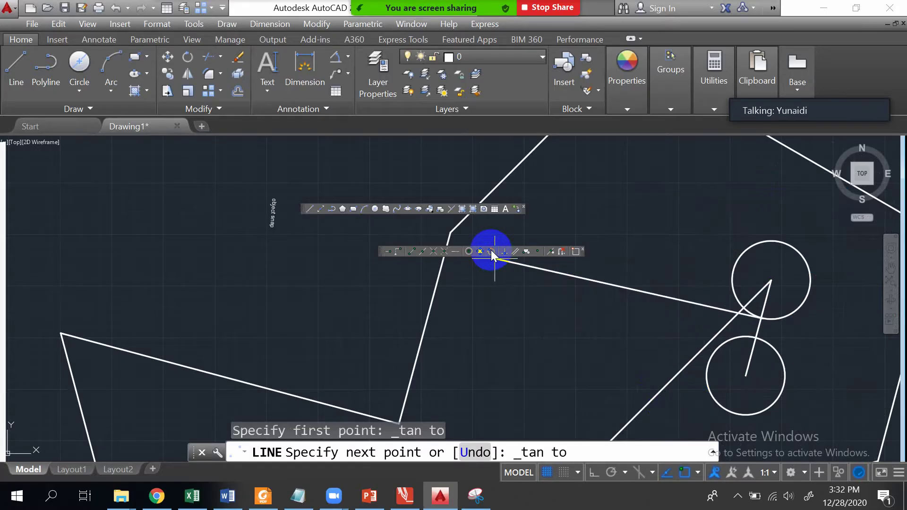
pyautogui.click(706, 374)
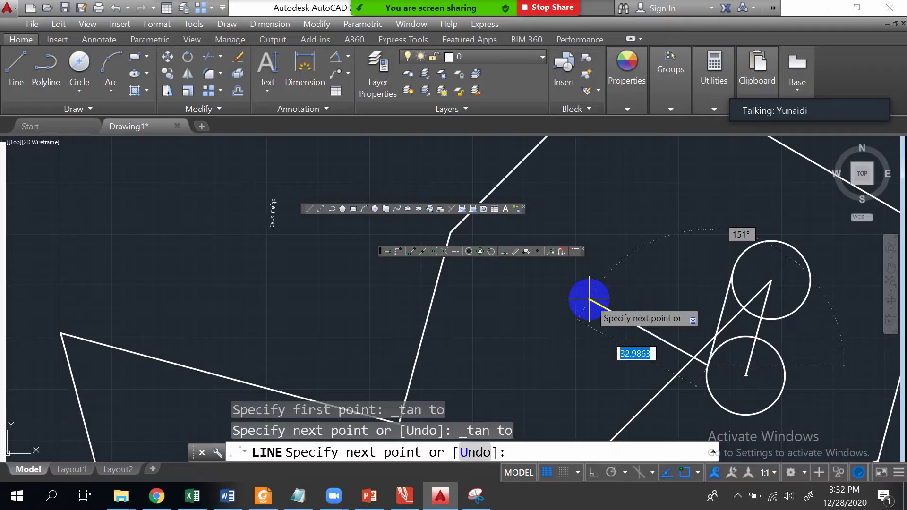
pyautogui.press('Escape')
pyautogui.scroll(2, 793, 364)
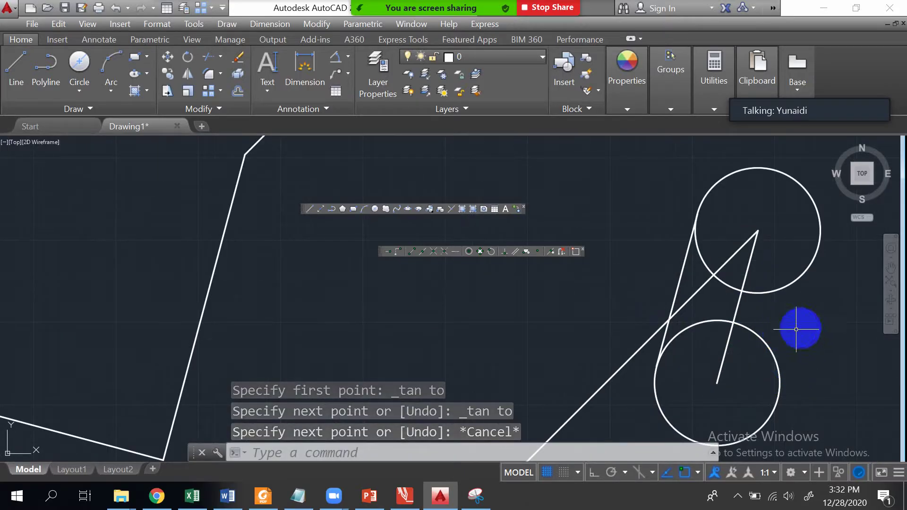
pyautogui.click(17, 61)
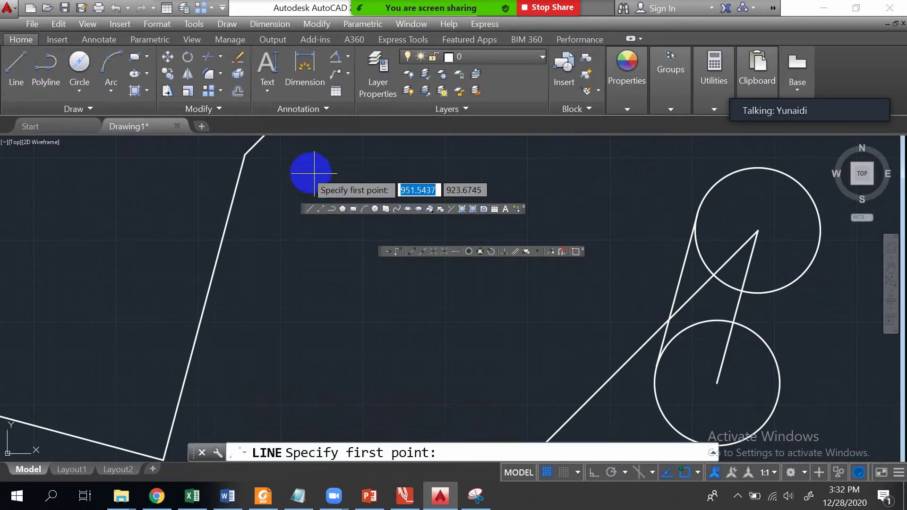
# - Draw a line tangent to the right sides of the upper and lower slot circles
pyautogui.click(14, 67)
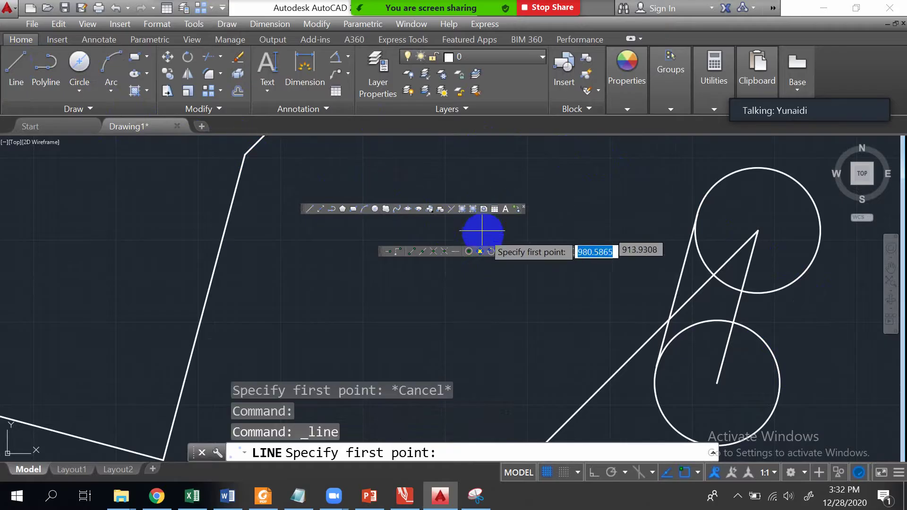
pyautogui.click(492, 254)
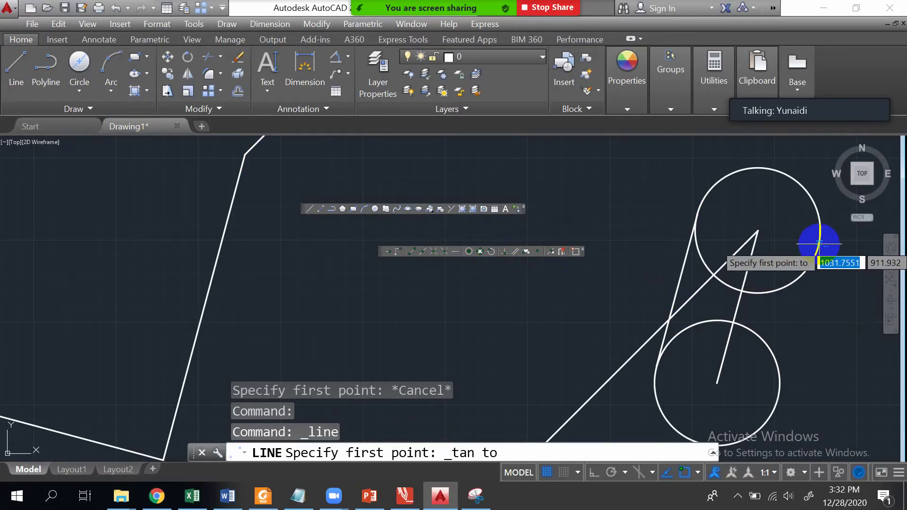
pyautogui.click(819, 244)
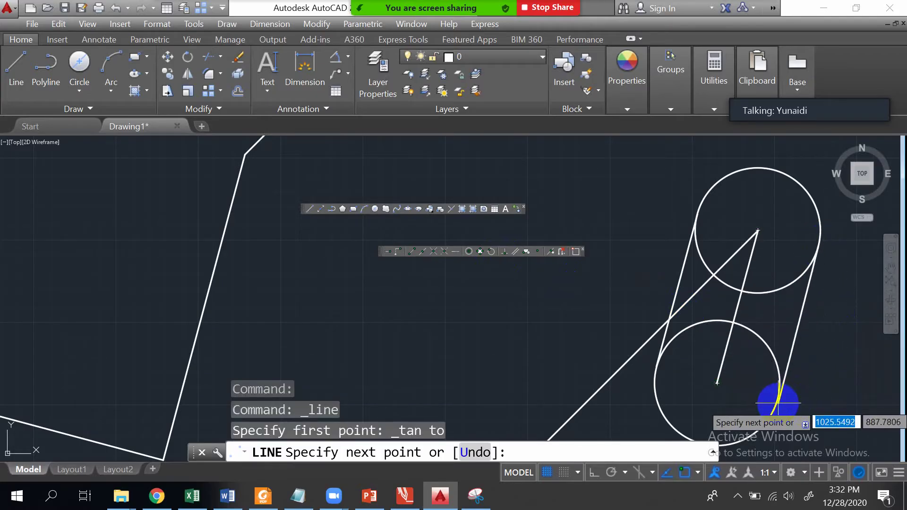
pyautogui.click(491, 252)
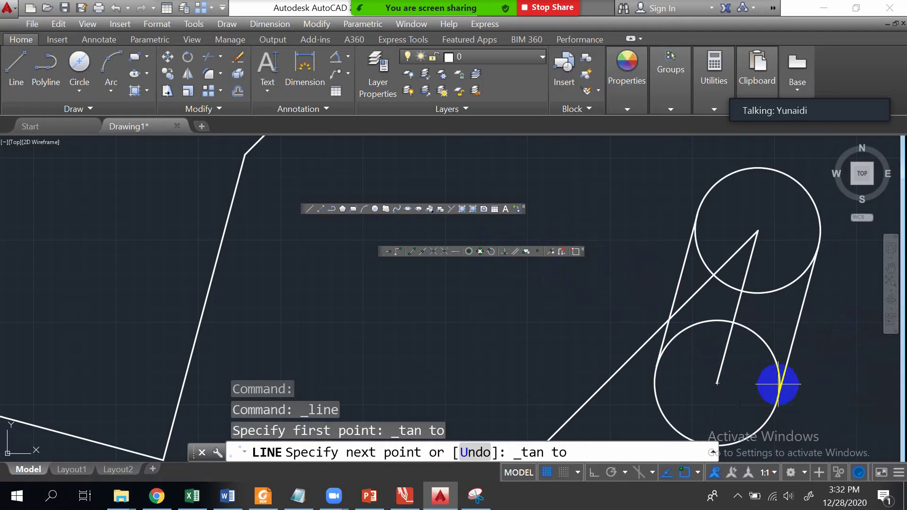
pyautogui.click(778, 385)
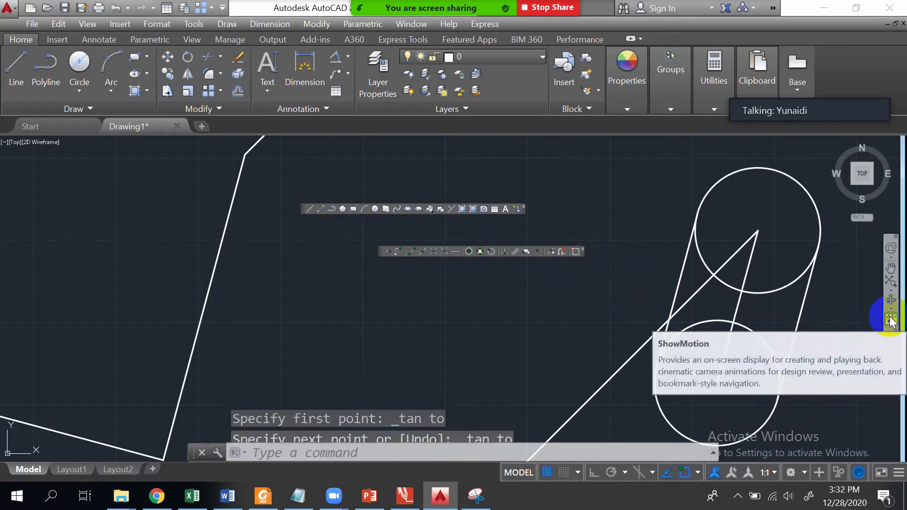
pyautogui.press('Escape')
# - Pan and zoom around the slot circles to compare them with the reference drawing
pyautogui.scroll(-2, 740, 289)
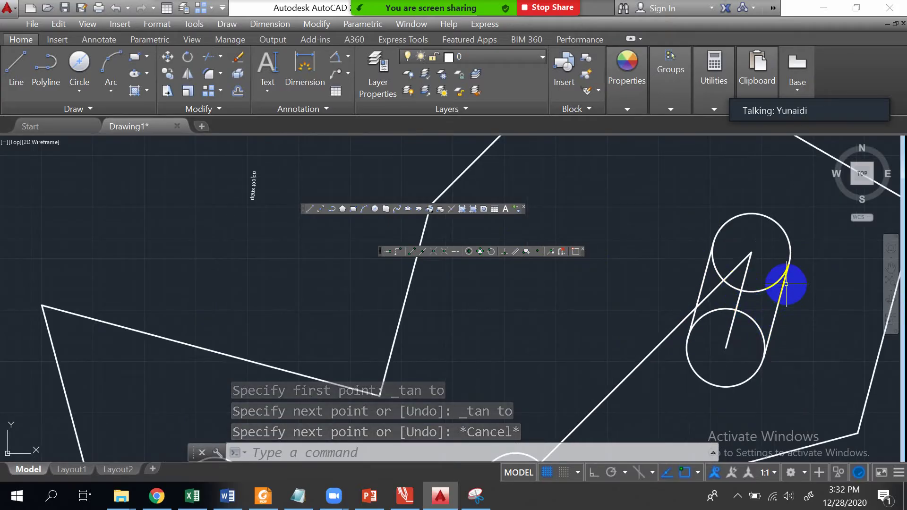
pyautogui.moveTo(742, 276); pyautogui.dragTo(623, 265, button='middle')
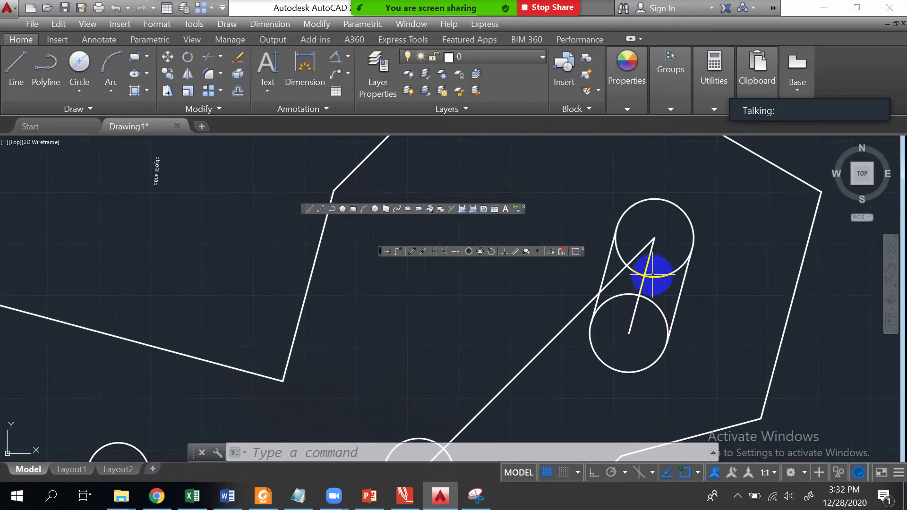
pyautogui.scroll(3, 684, 256)
pyautogui.scroll(2, 684, 256)
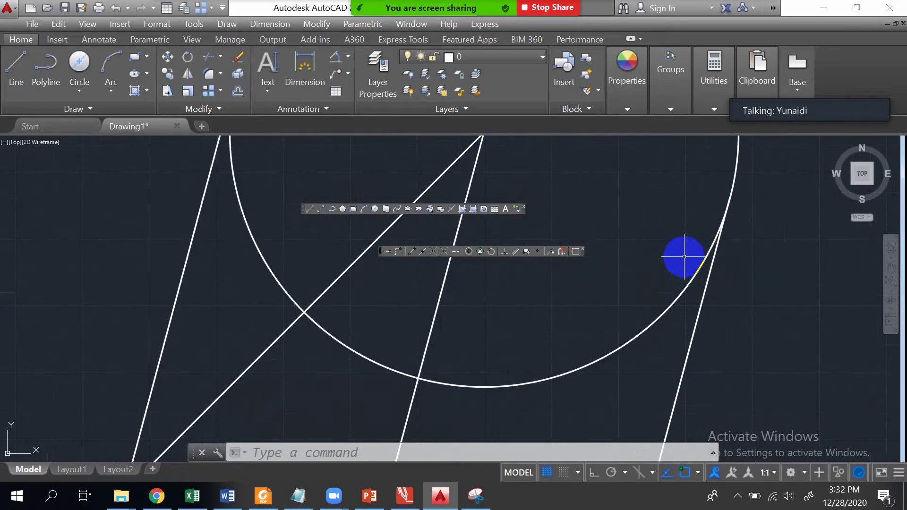
pyautogui.scroll(-3, 713, 217)
pyautogui.scroll(-2, 716, 218)
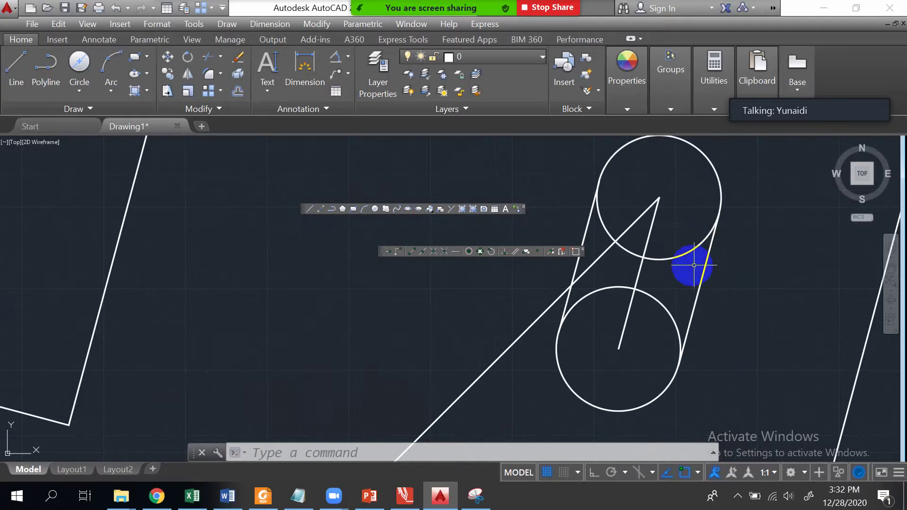
pyautogui.scroll(-5, 543, 264)
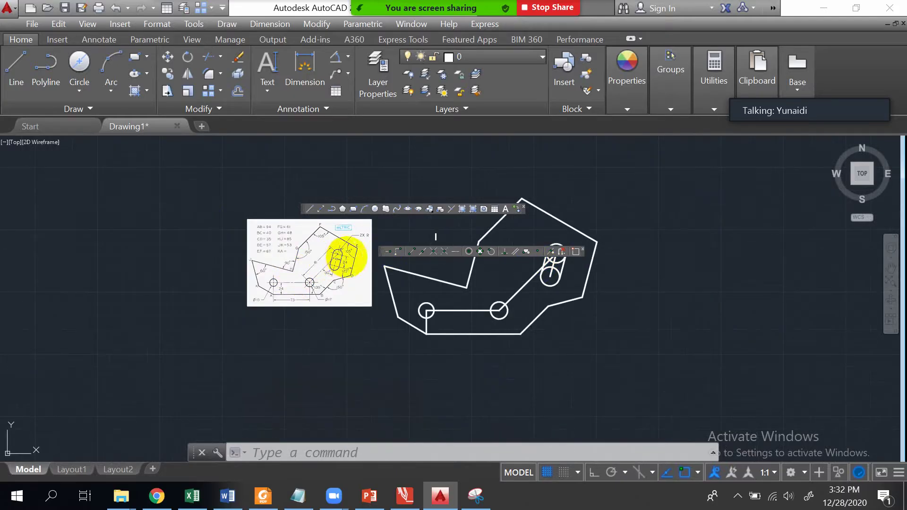
pyautogui.scroll(2, 359, 262)
pyautogui.scroll(5, 343, 258)
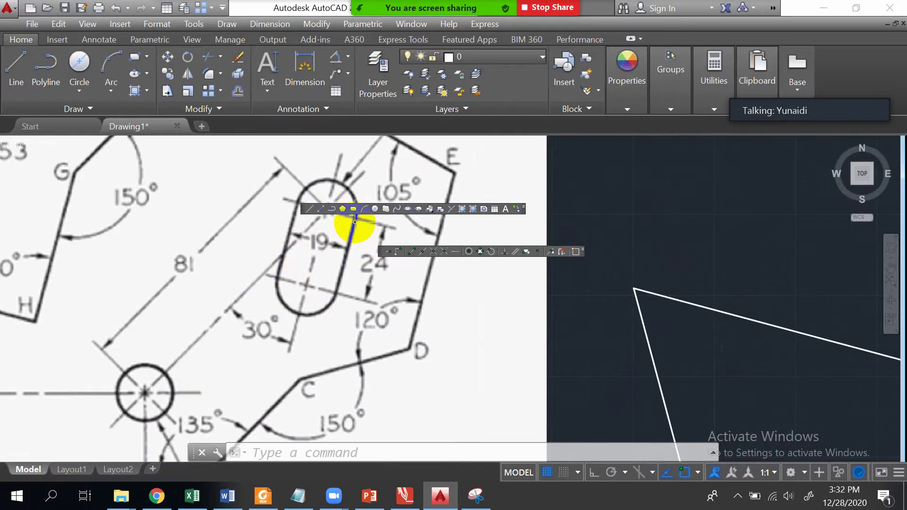
# - Move the floating Object Snap toolbar up just beneath the Draw toolbar
pyautogui.scroll(-2, 354, 222)
pyautogui.scroll(-6, 354, 222)
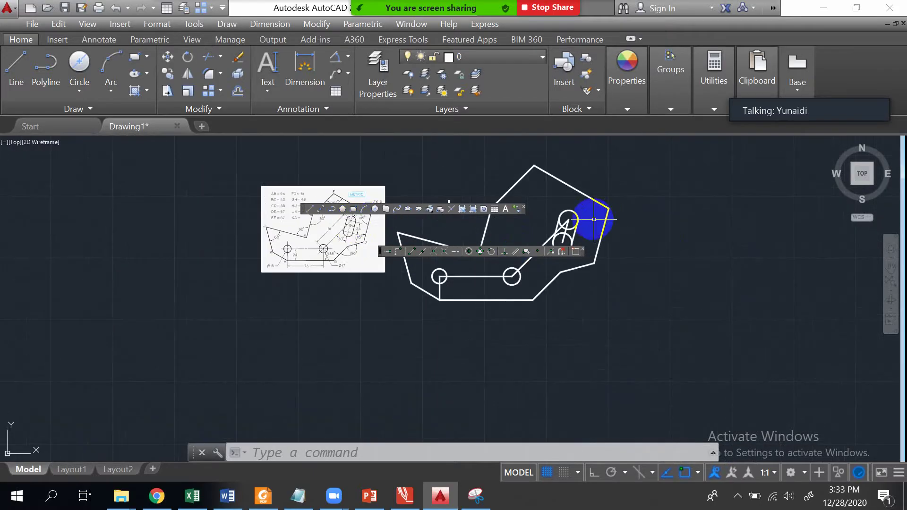
pyautogui.scroll(4, 565, 220)
pyautogui.scroll(2, 562, 226)
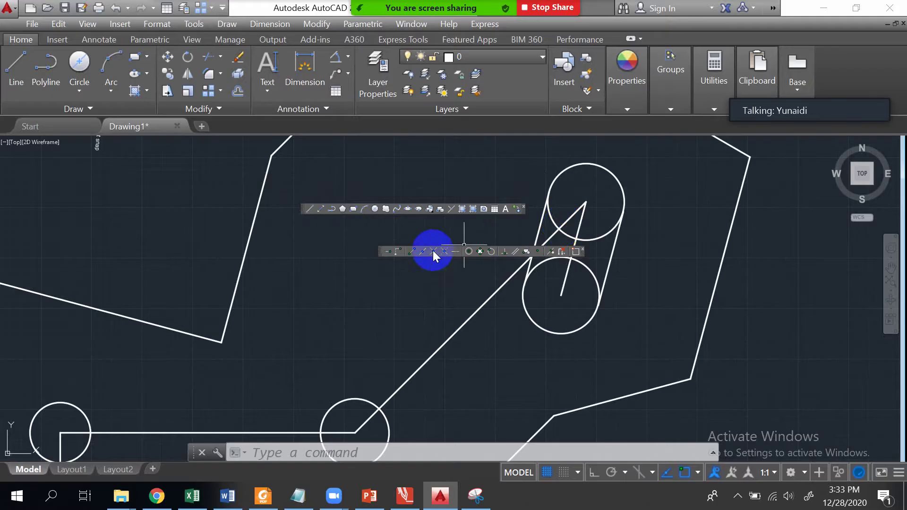
pyautogui.moveTo(385, 253); pyautogui.dragTo(296, 233)
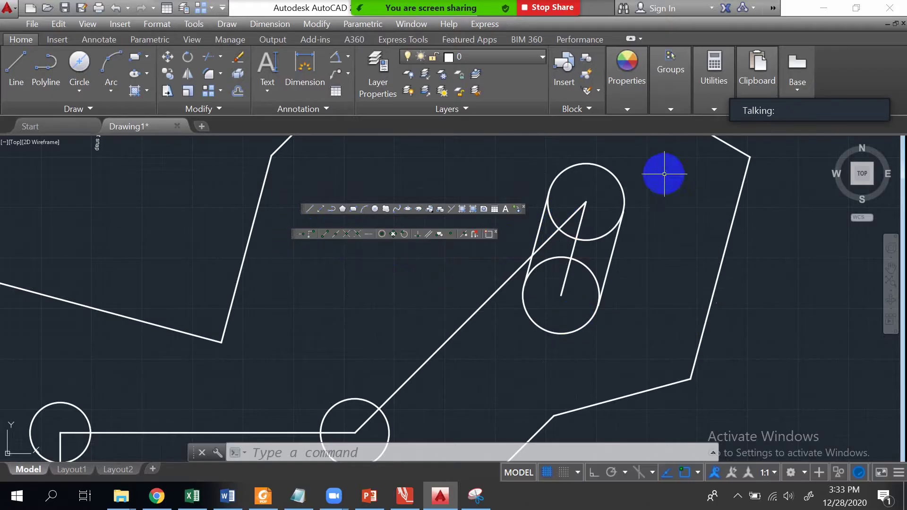
pyautogui.scroll(2, 558, 196)
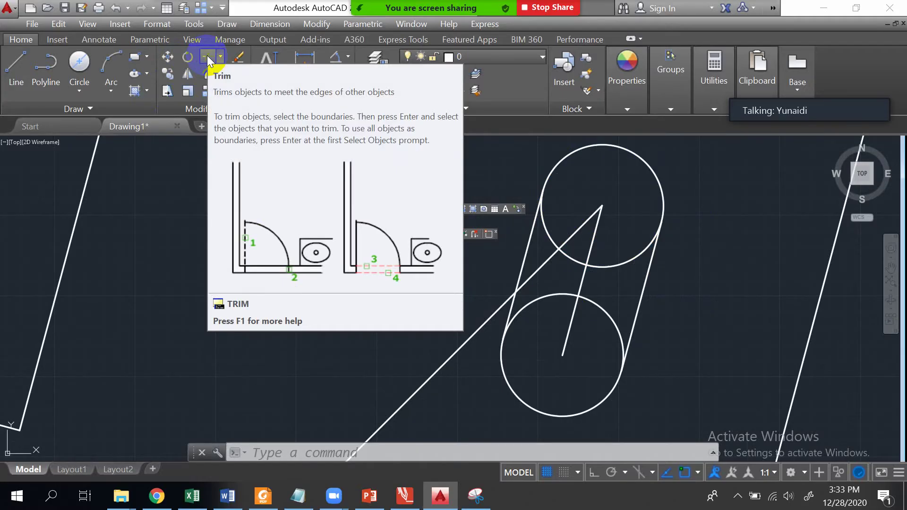
# - Trim the inner arcs of both slot circles, using all objects as cutting edges
pyautogui.click(208, 57)
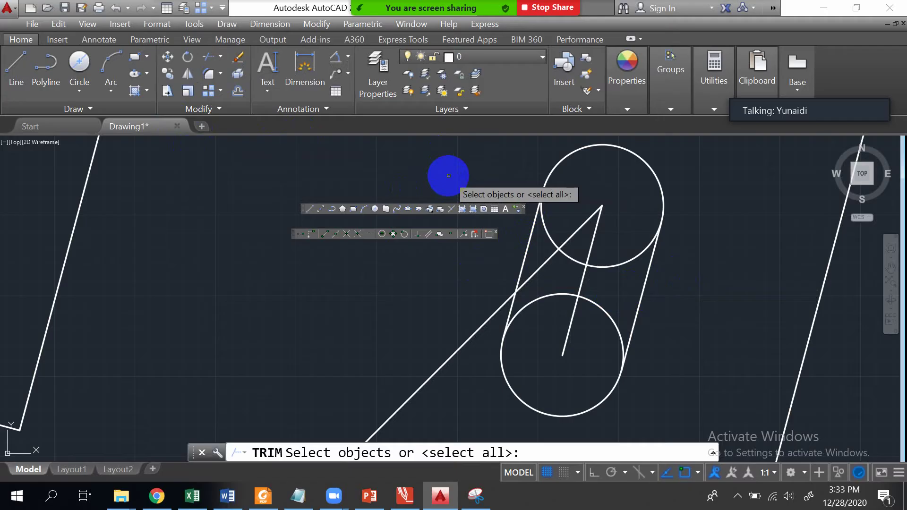
pyautogui.click(205, 59)
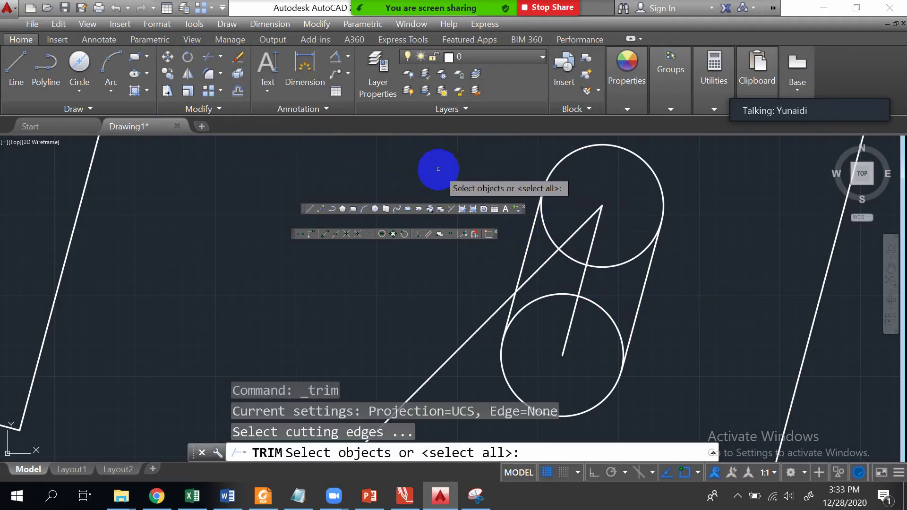
pyautogui.press('Return')
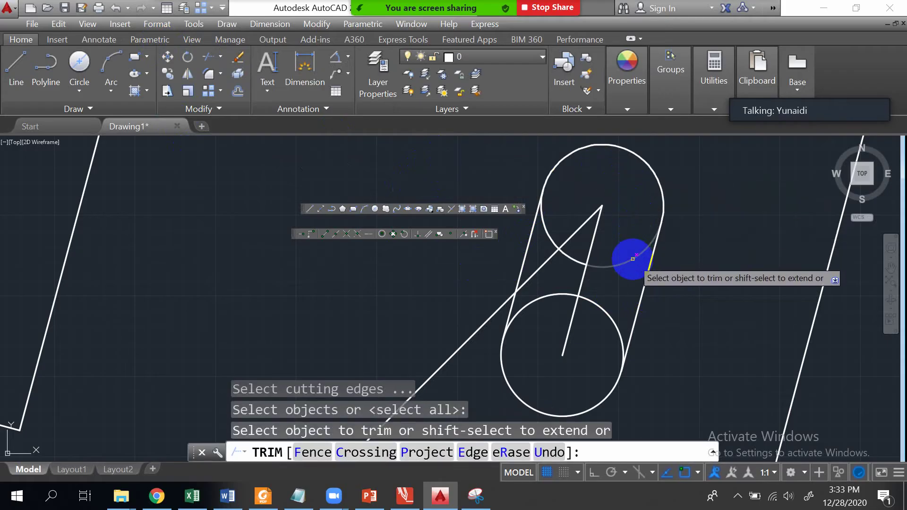
pyautogui.click(633, 259)
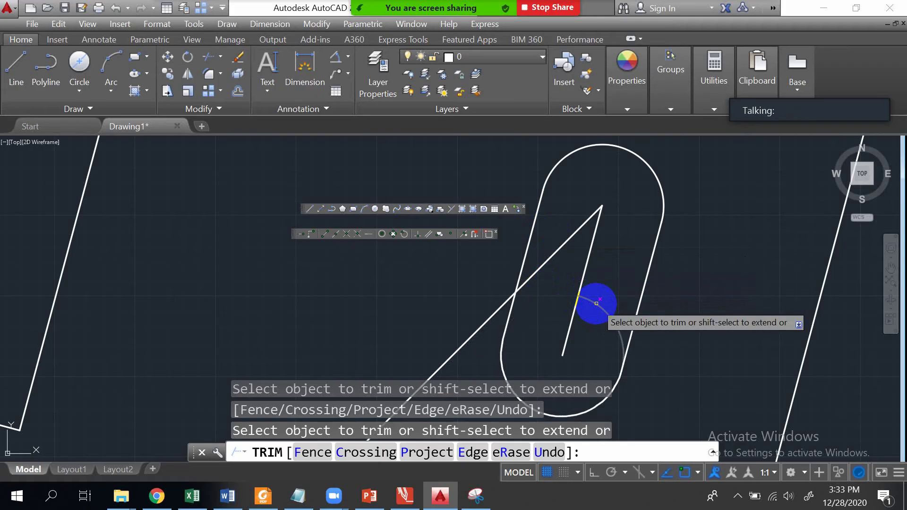
pyautogui.scroll(-2, 703, 261)
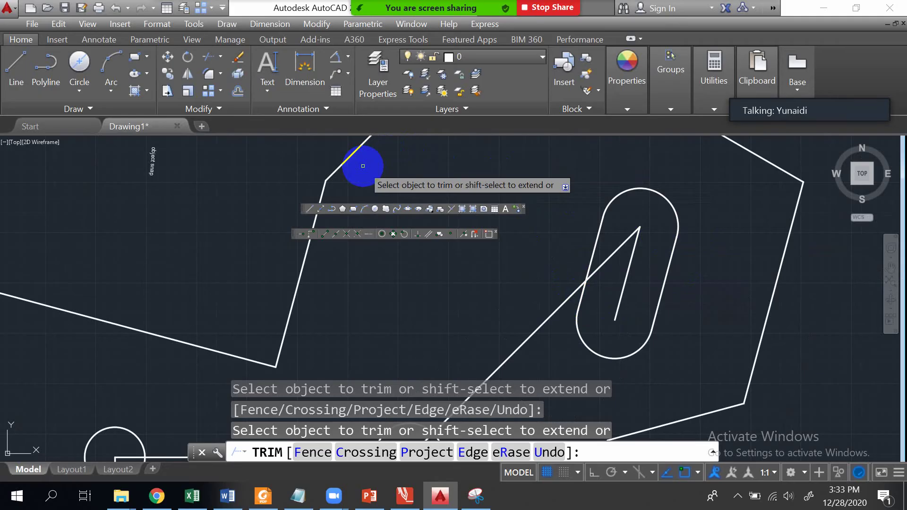
pyautogui.press('Escape')
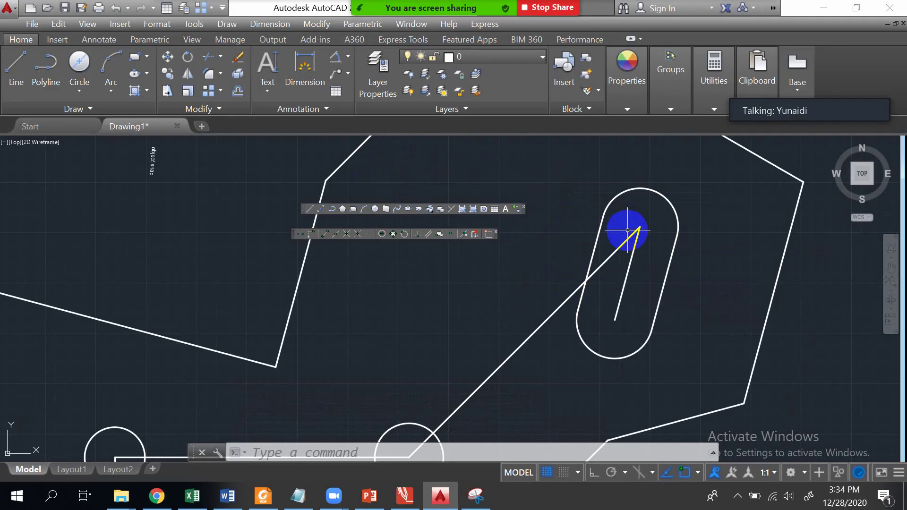
pyautogui.scroll(-3, 623, 249)
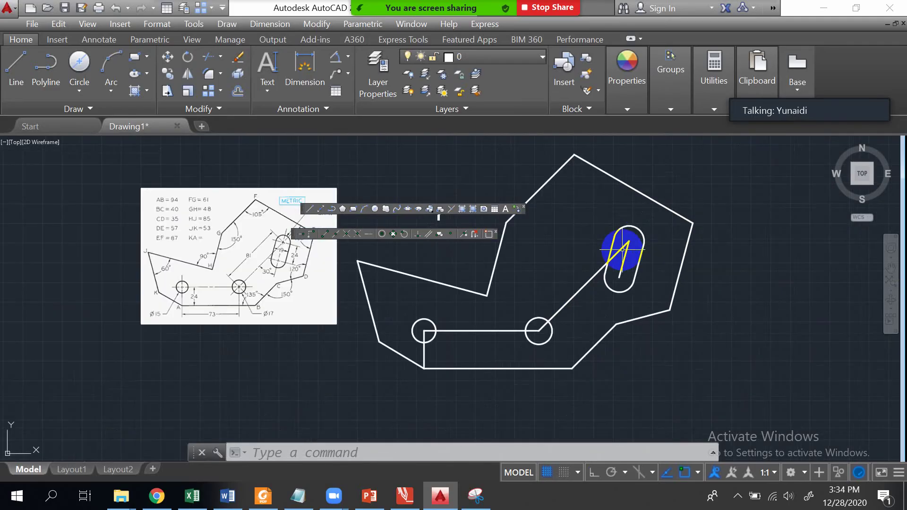
pyautogui.scroll(2, 641, 248)
pyautogui.scroll(2, 641, 248)
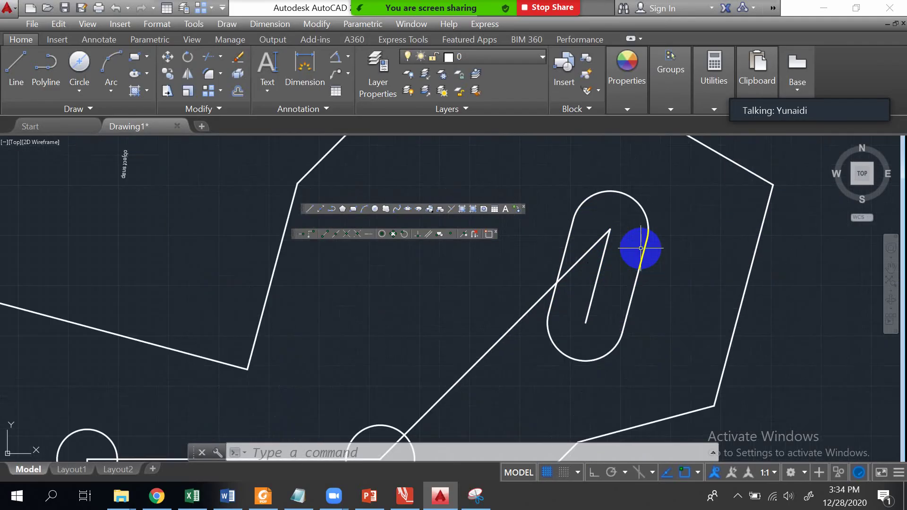
pyautogui.scroll(-3, 609, 276)
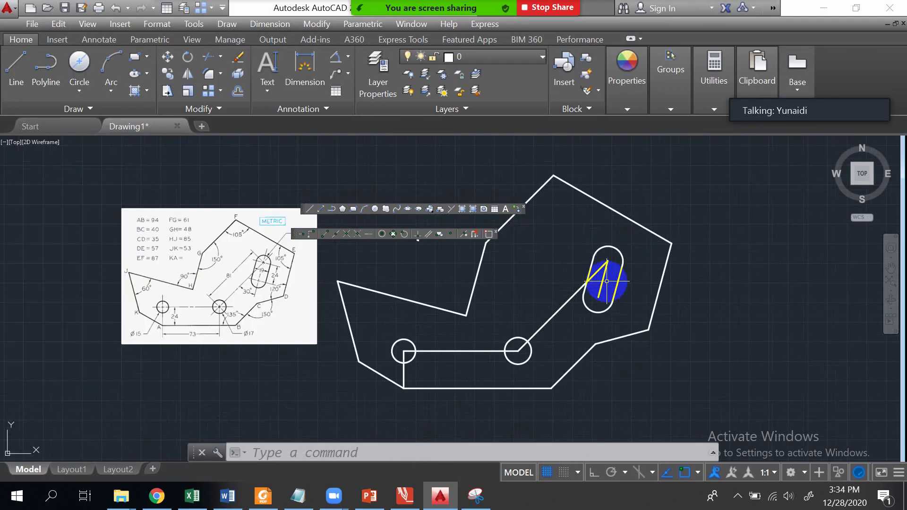